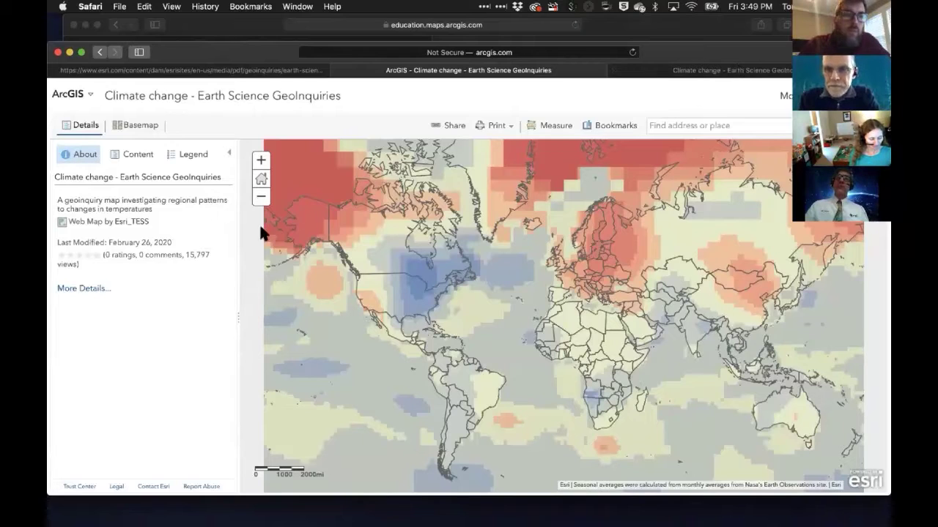
Step: Check the climate change map's layer list and About information, and switch to its already open item details page
click(133, 155)
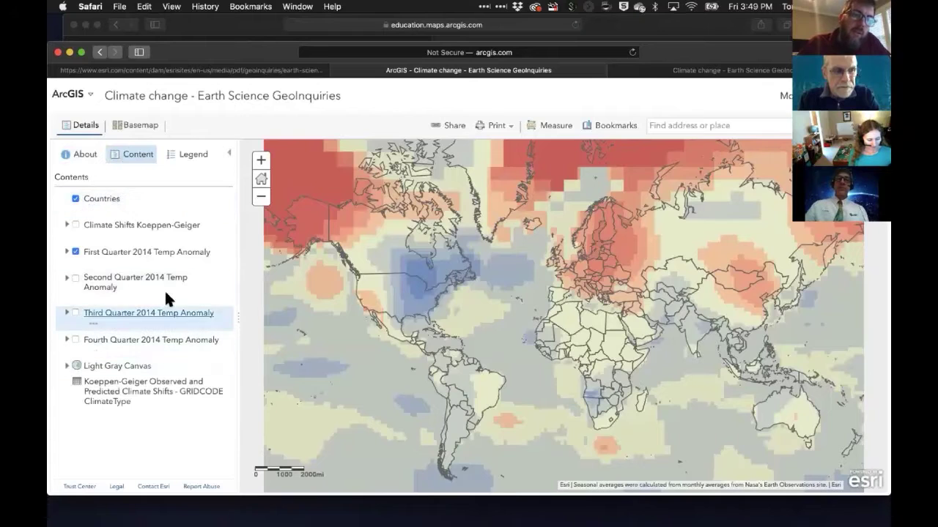
click(80, 155)
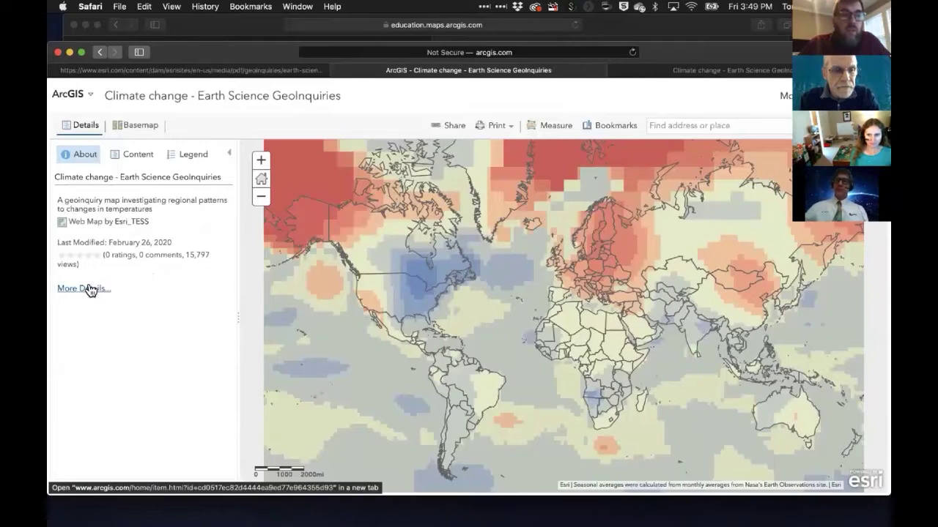
click(723, 70)
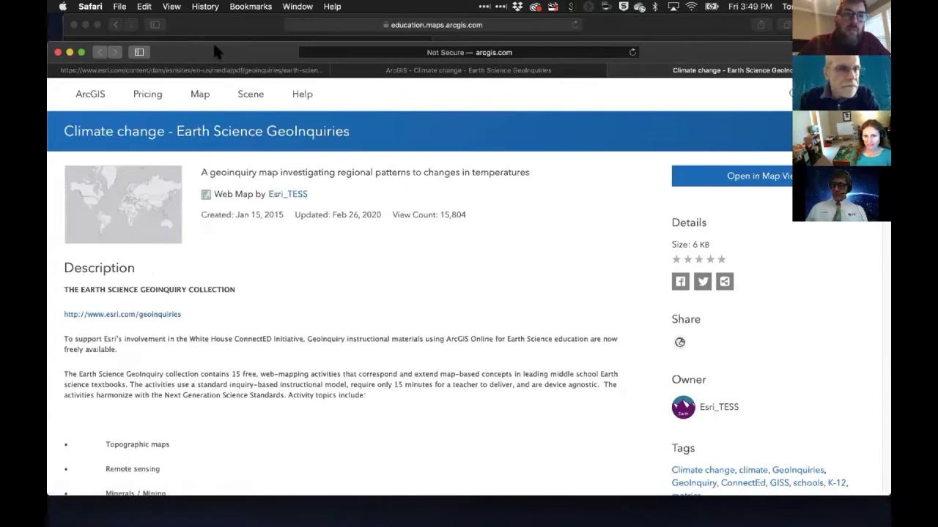
drag(214, 46, 216, 33)
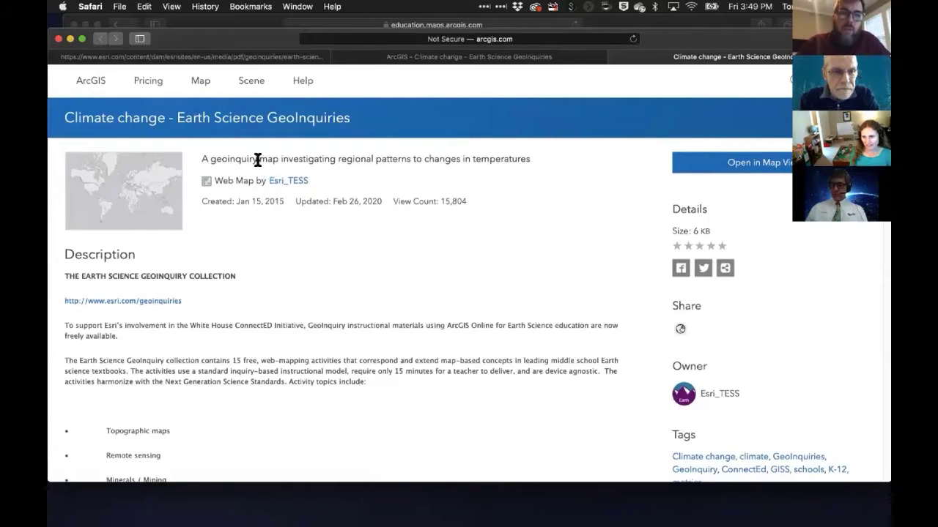
Step: Review the map item's summary line and the introductory paragraphs of its description, highlighting the text being discussed
drag(272, 158, 436, 159)
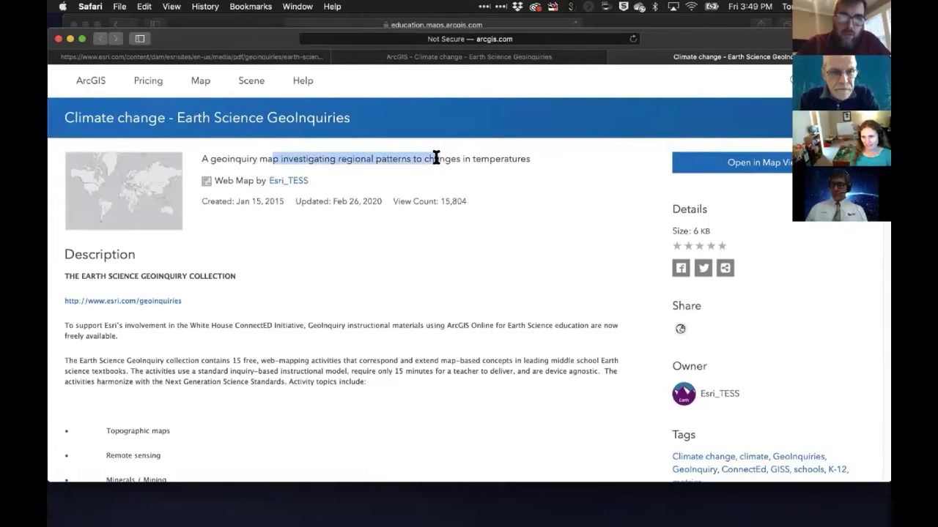
scroll(261, 296, down, 1)
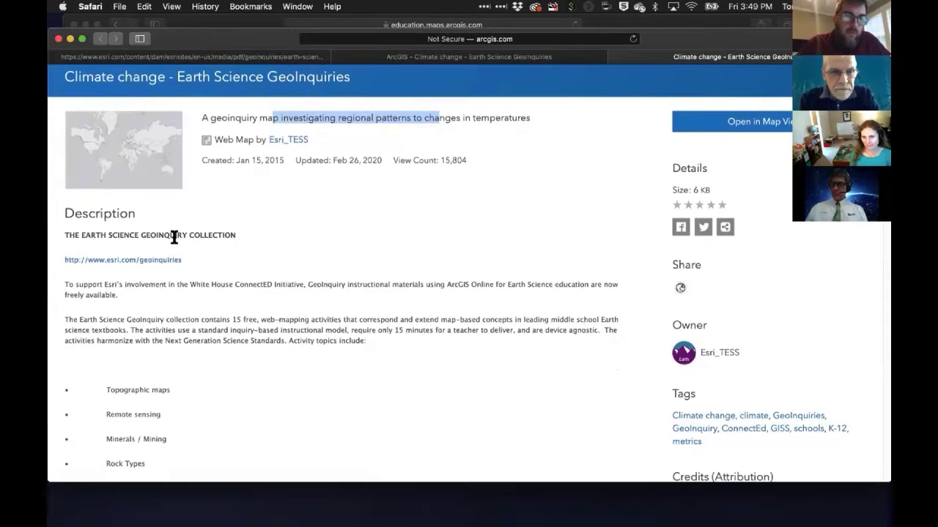
drag(152, 216, 307, 339)
scroll(307, 339, down, 1)
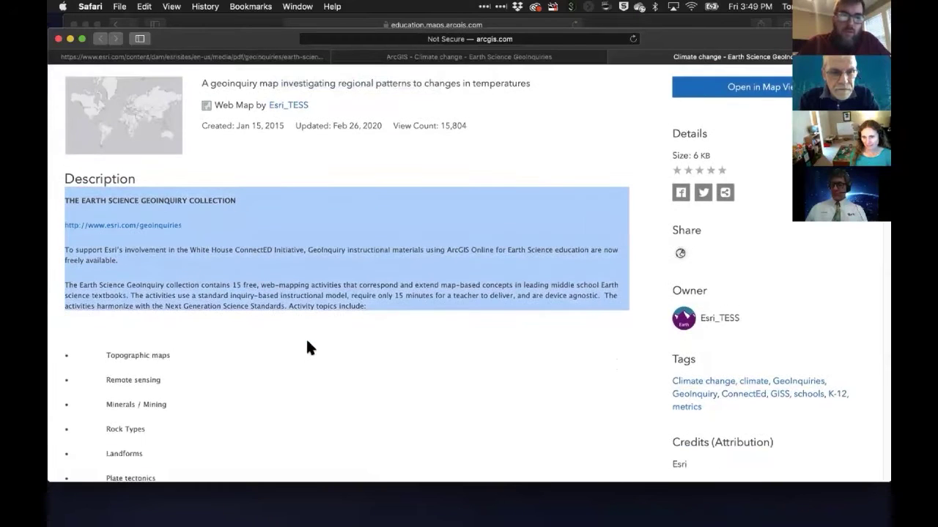
scroll(317, 336, up, 2)
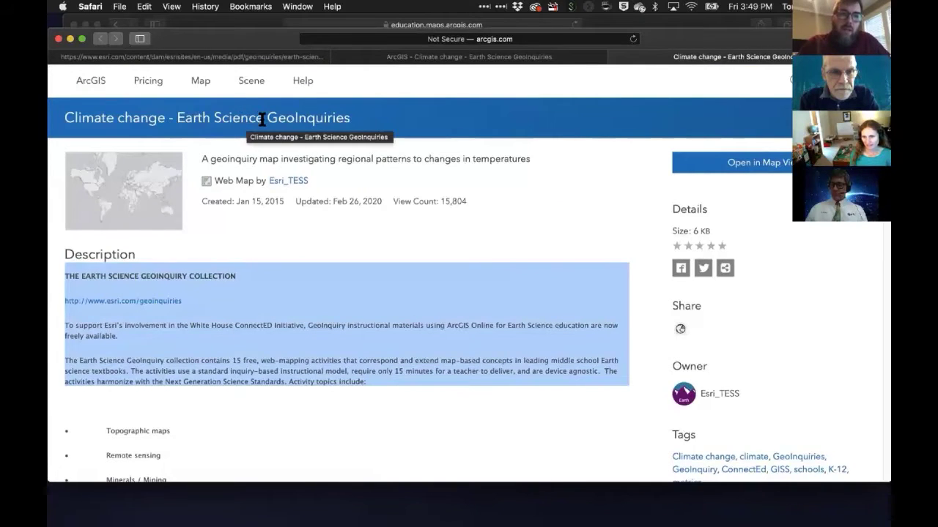
click(225, 283)
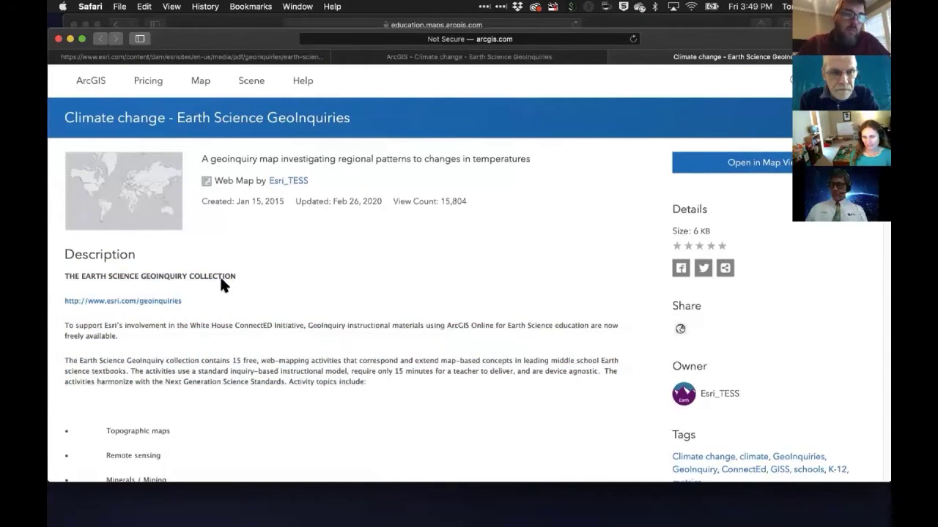
drag(211, 276, 295, 386)
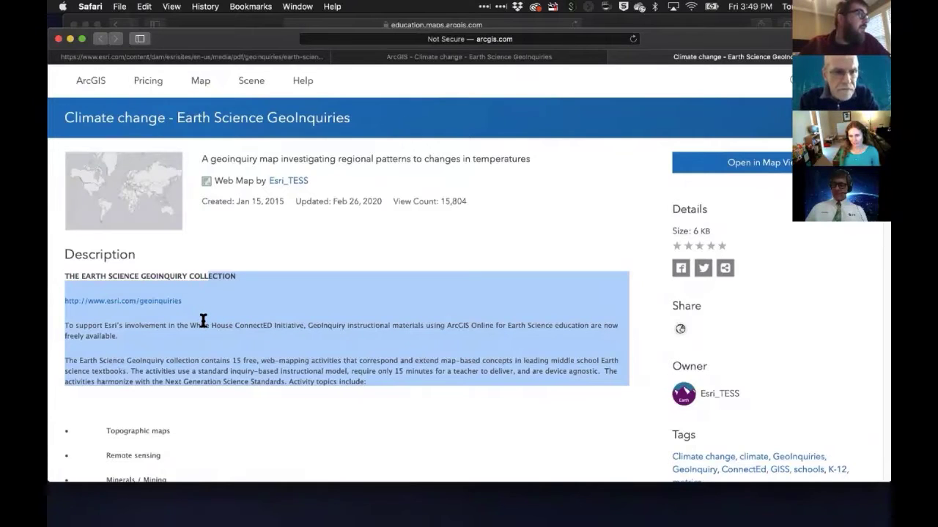
Step: Read through the rest of the map's item page, covering update date, activity topics, layers, tables and terms of use
scroll(203, 320, down, 1)
scroll(204, 321, down, 3)
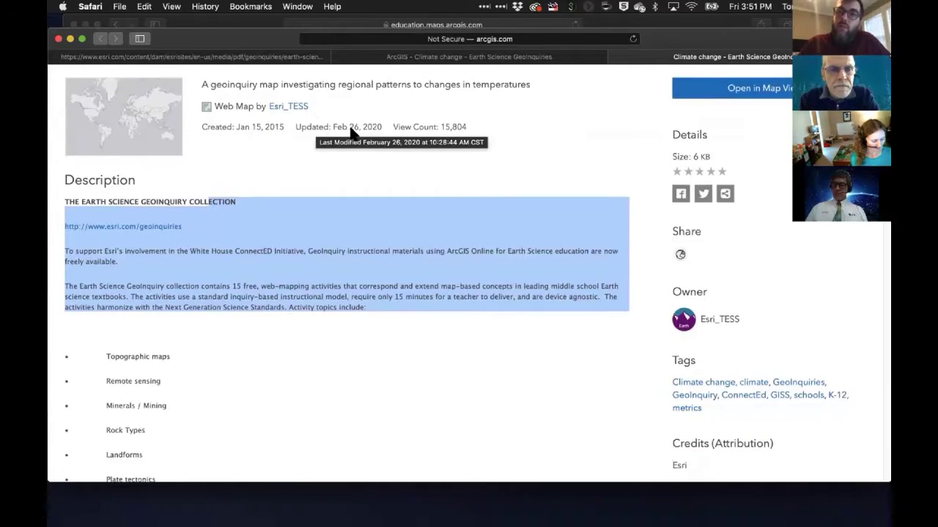
scroll(350, 132, up, 1)
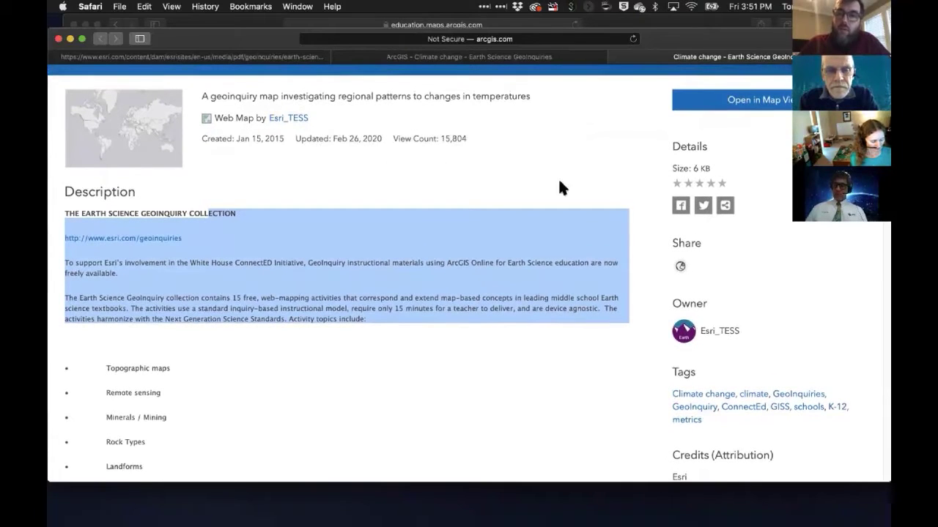
scroll(797, 262, down, 3)
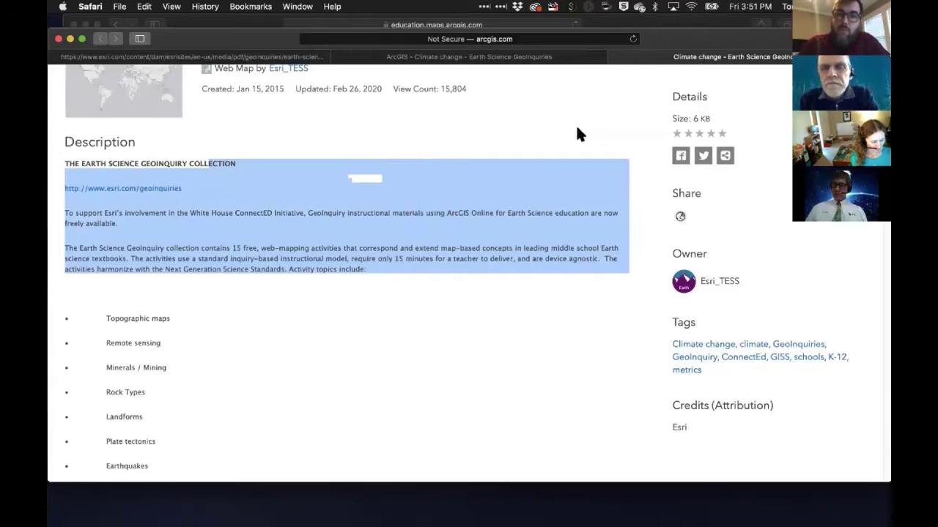
click(391, 260)
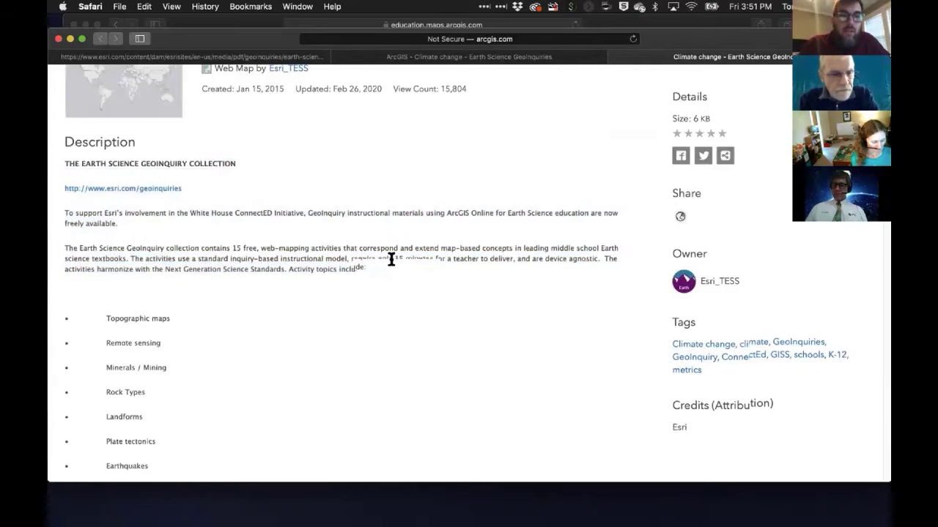
scroll(392, 261, down, 10)
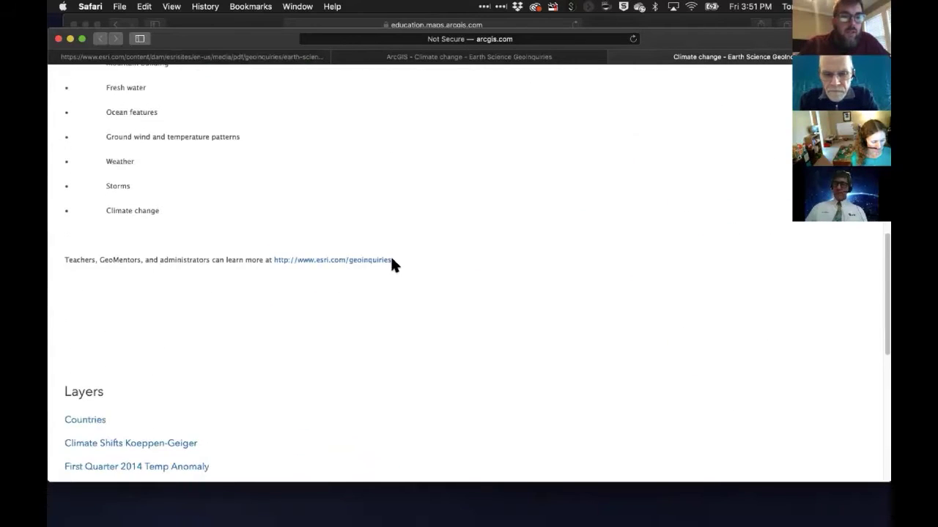
scroll(391, 260, down, 4)
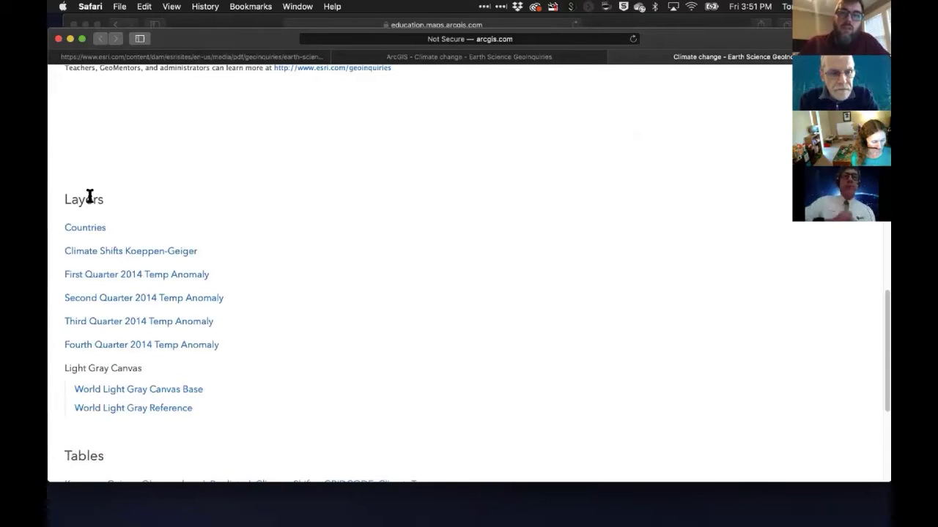
scroll(164, 207, down, 1)
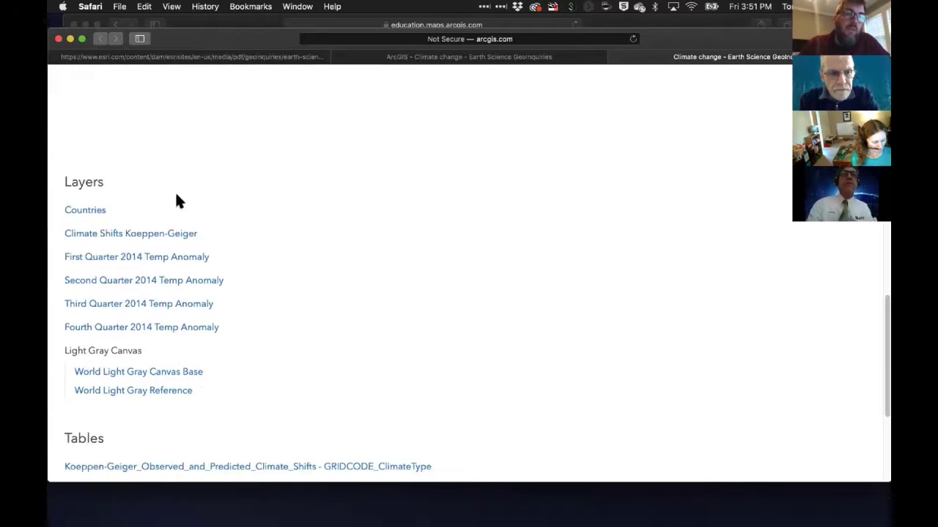
scroll(216, 232, down, 4)
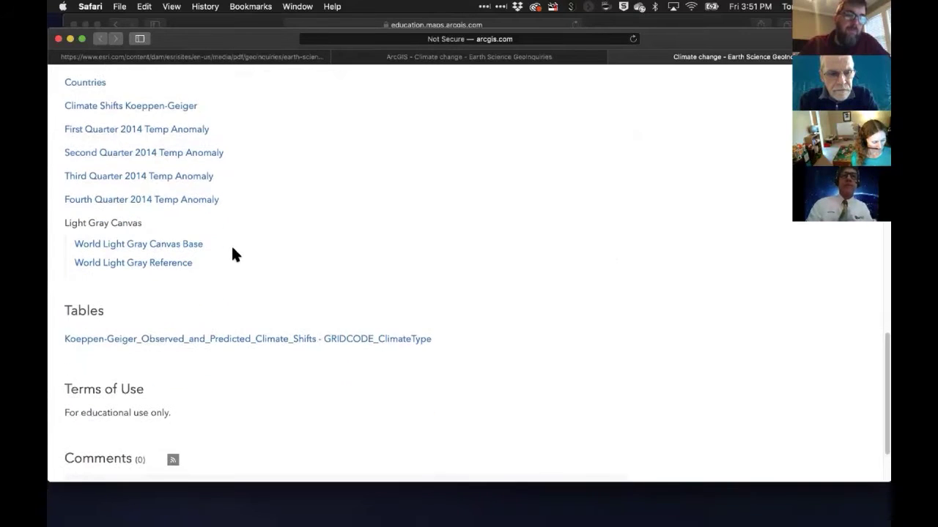
scroll(232, 254, down, 3)
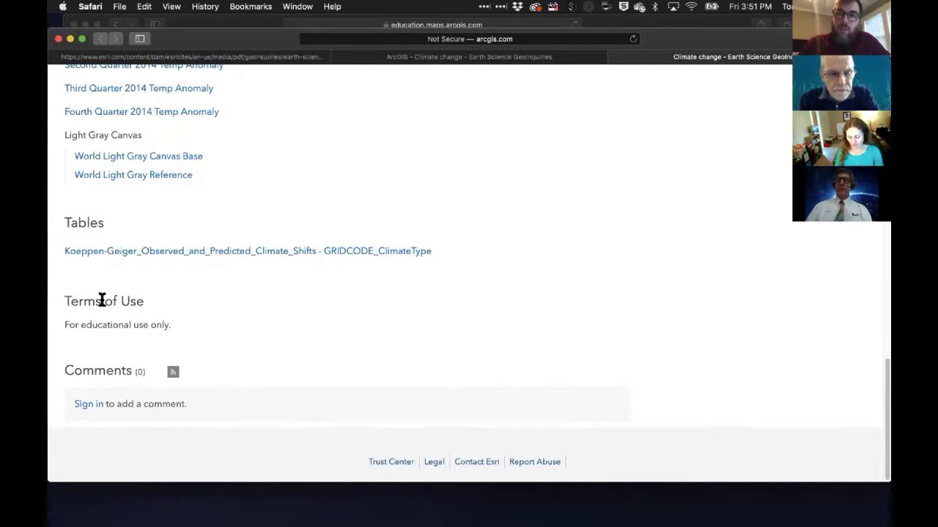
Step: Go back over the map's item page to check its tags, credits, owner and general details
scroll(588, 234, up, 10)
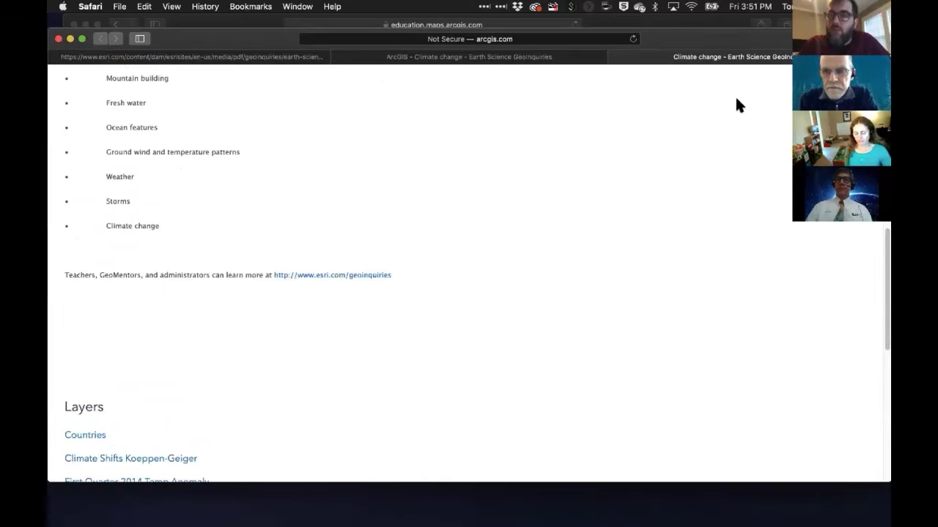
scroll(736, 132, up, 5)
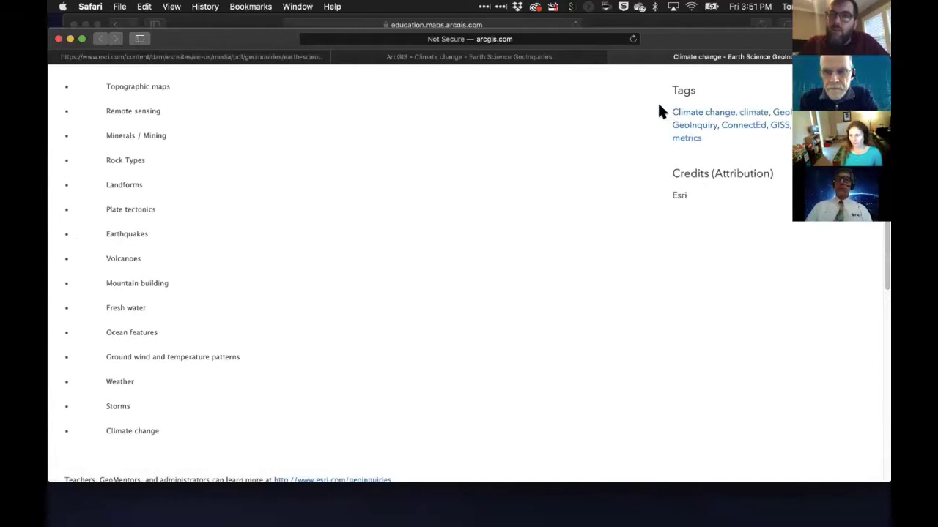
scroll(660, 146, up, 2)
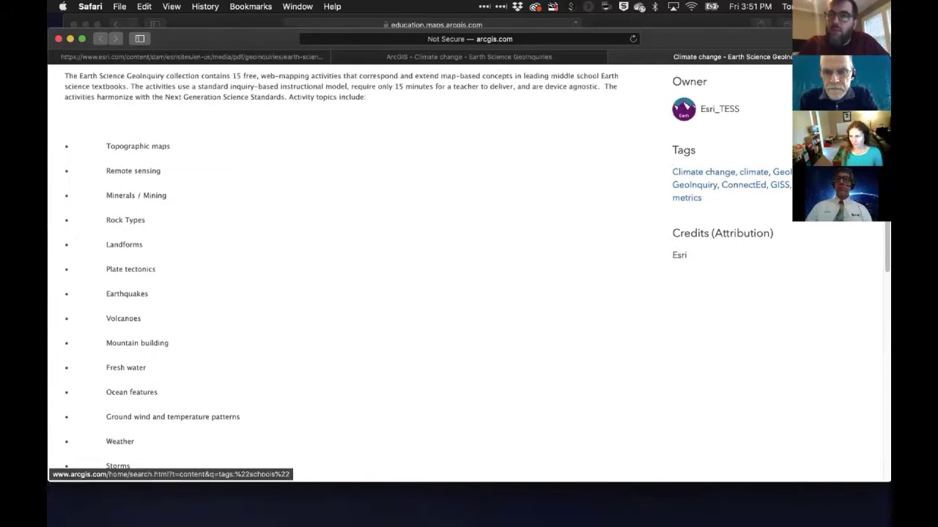
scroll(426, 189, up, 7)
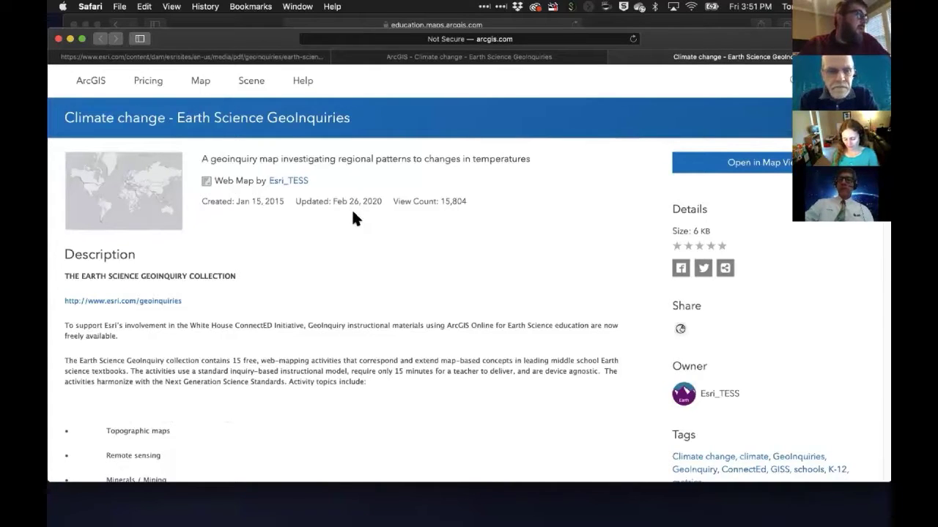
Step: Open the item page of the First Quarter 2014 Temp Anomaly layer from the map's list of layers
scroll(376, 231, down, 1)
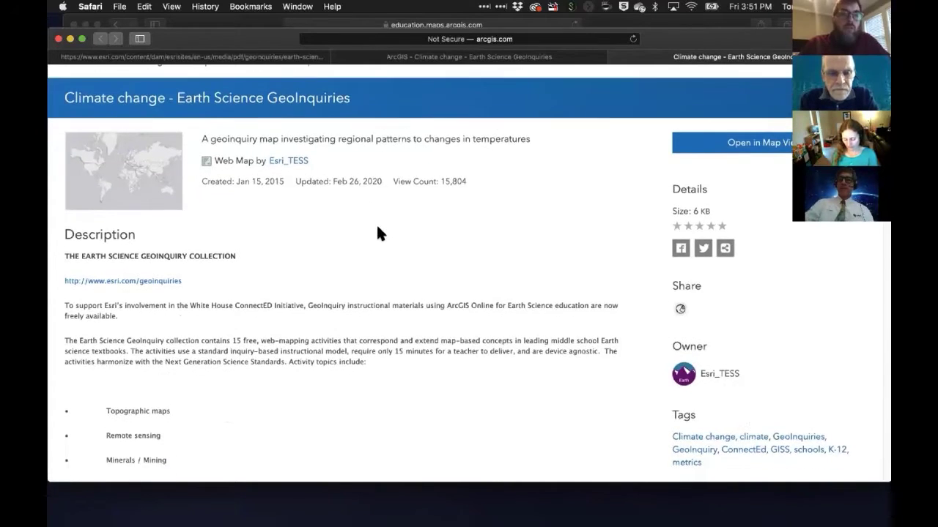
scroll(377, 231, down, 5)
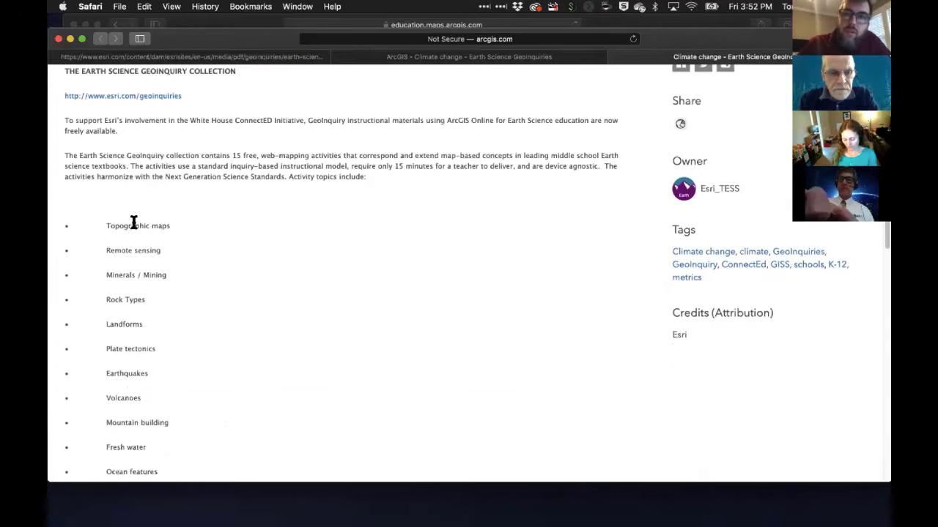
scroll(205, 227, down, 6)
scroll(216, 226, down, 10)
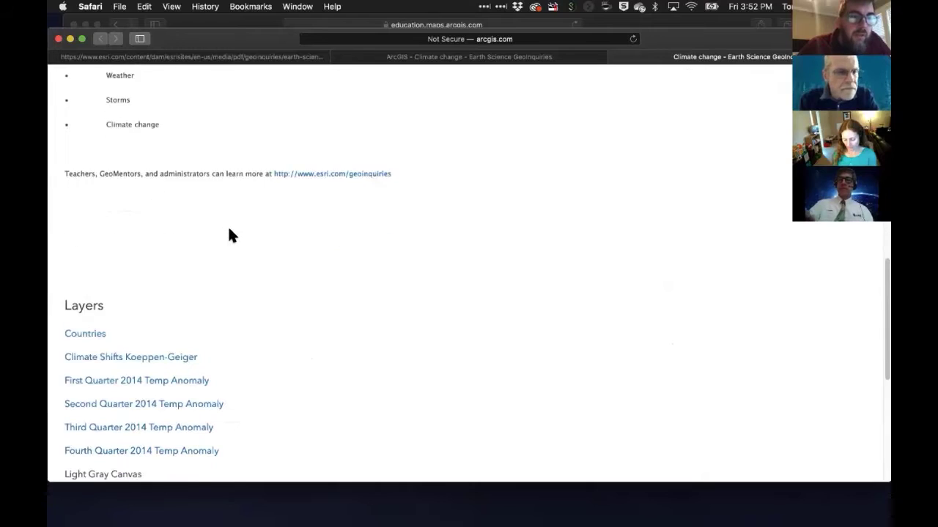
scroll(224, 225, down, 2)
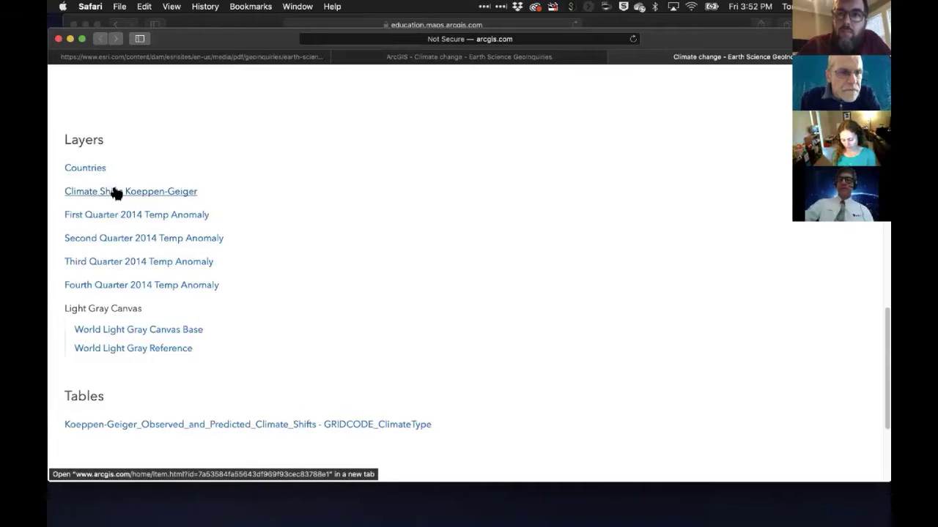
click(175, 217)
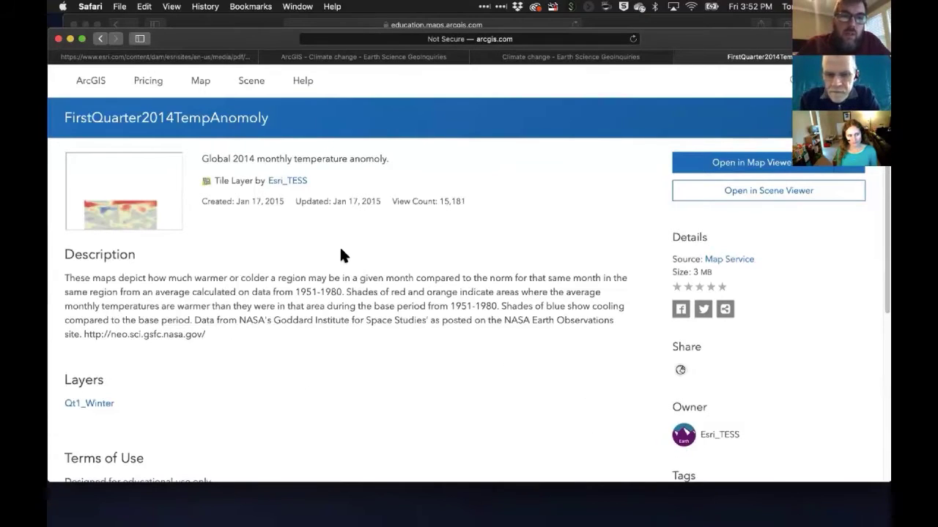
Step: Examine the temperature anomaly layer's description, terms of use, tags, credits and service URL
scroll(333, 239, down, 3)
scroll(342, 260, down, 2)
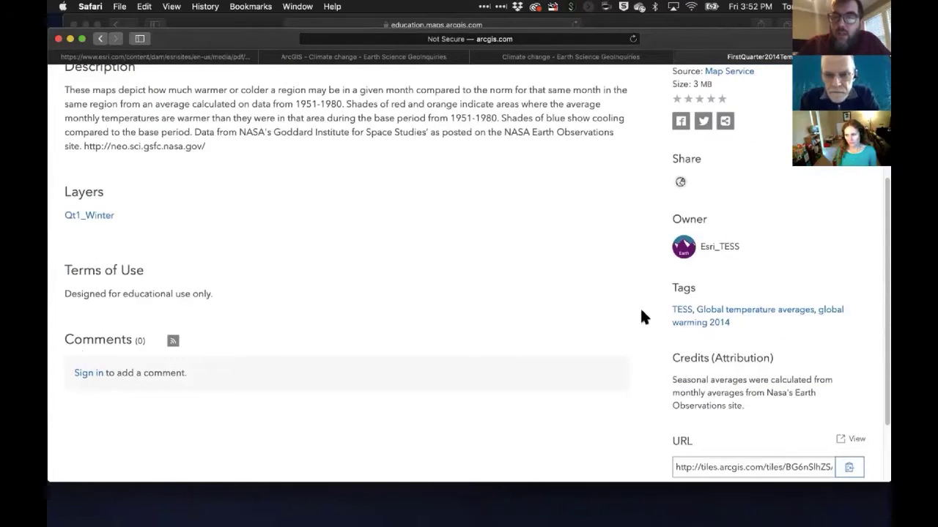
scroll(674, 379, down, 3)
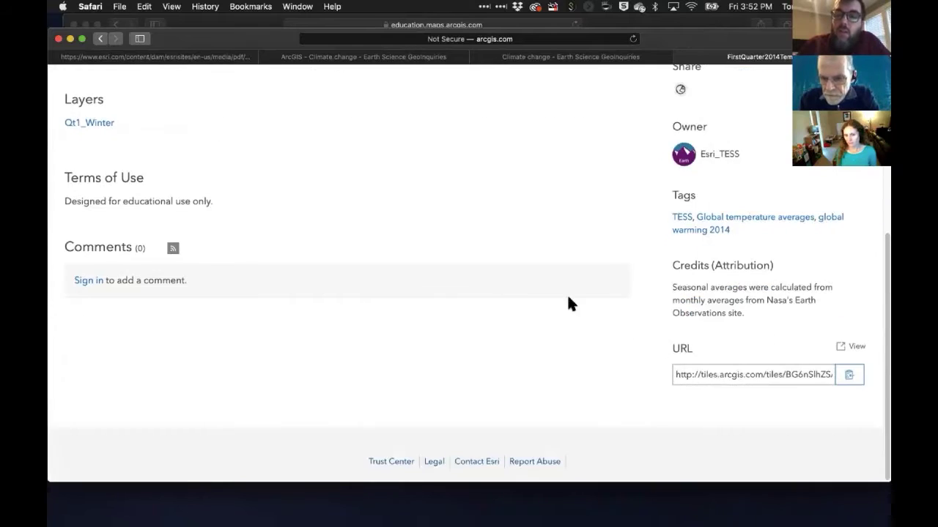
scroll(535, 286, up, 7)
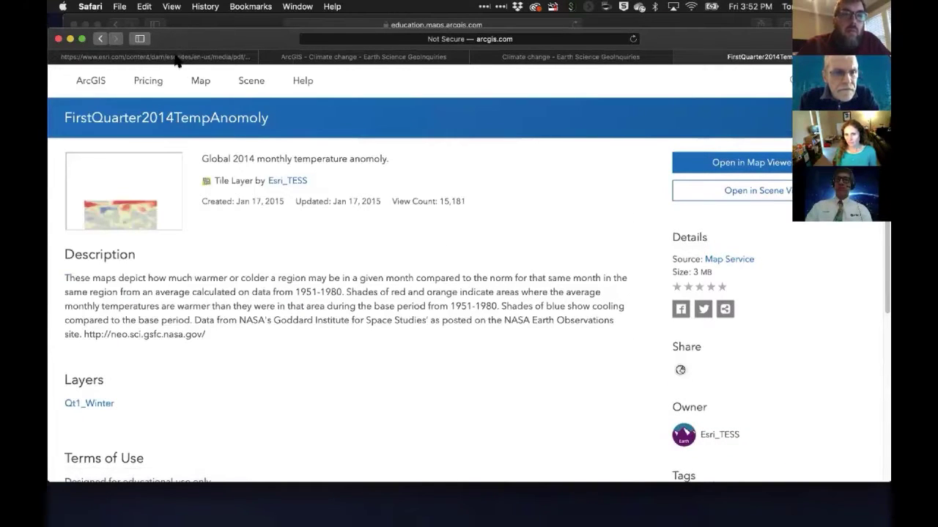
Step: Reveal the full web address of the FirstQuarter2014TempAnomoly item page and inspect its domain and item ID
drag(176, 38, 170, 81)
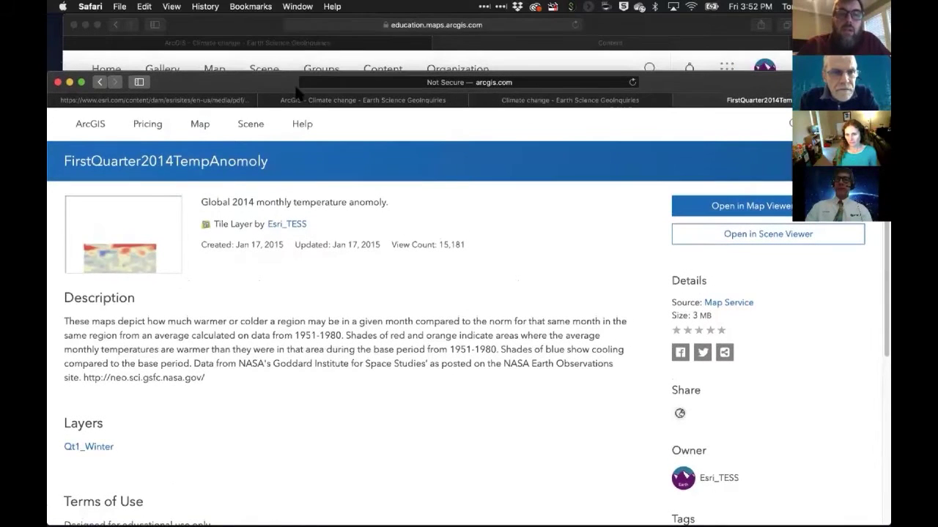
click(364, 83)
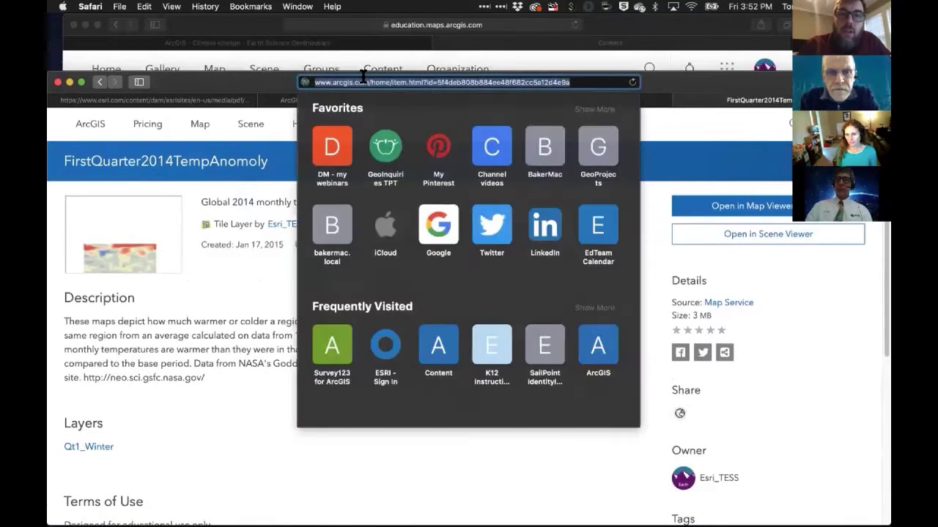
click(433, 82)
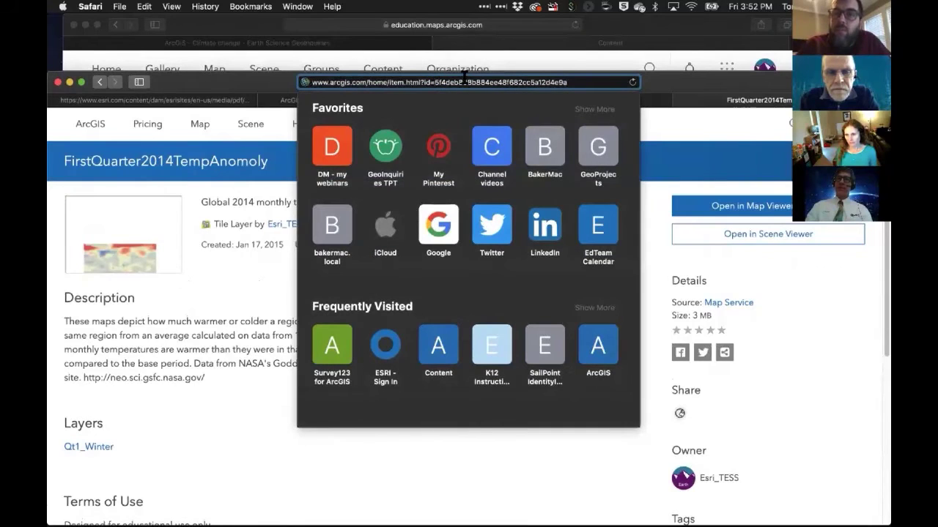
click(396, 82)
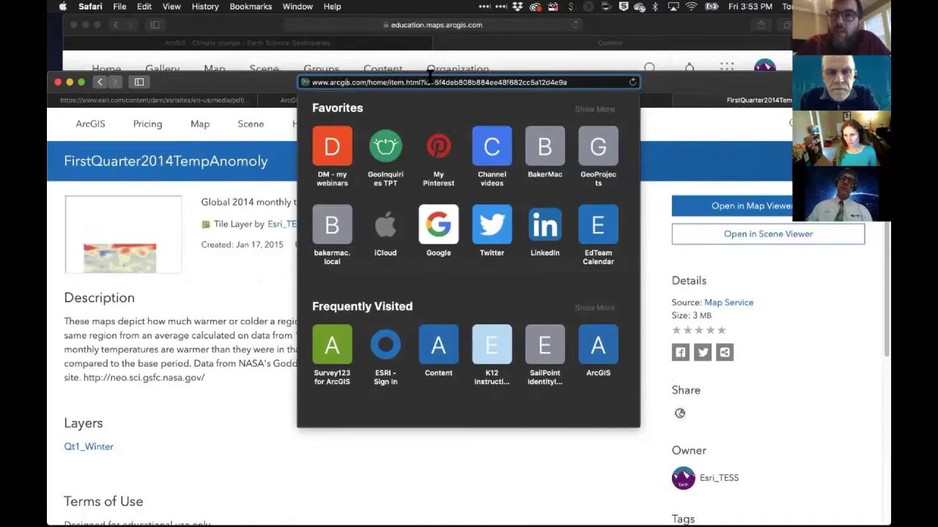
Step: Highlight the item ID in the layer page's web address, move the browser window higher, and close the address suggestions
drag(435, 79, 571, 73)
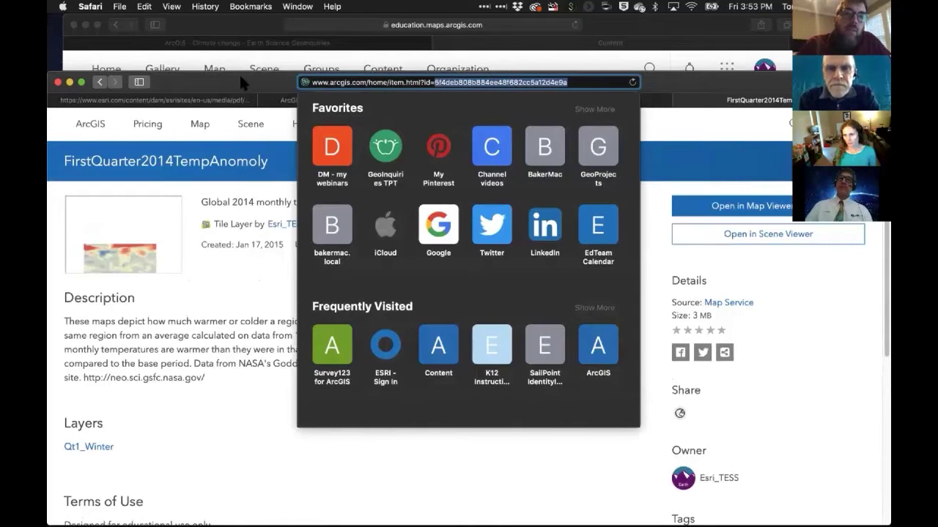
drag(239, 75, 240, 40)
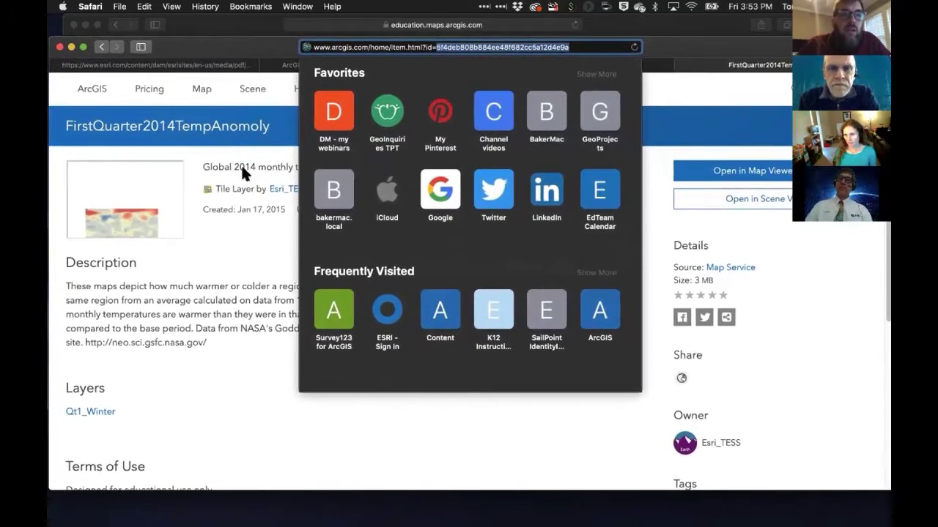
click(247, 242)
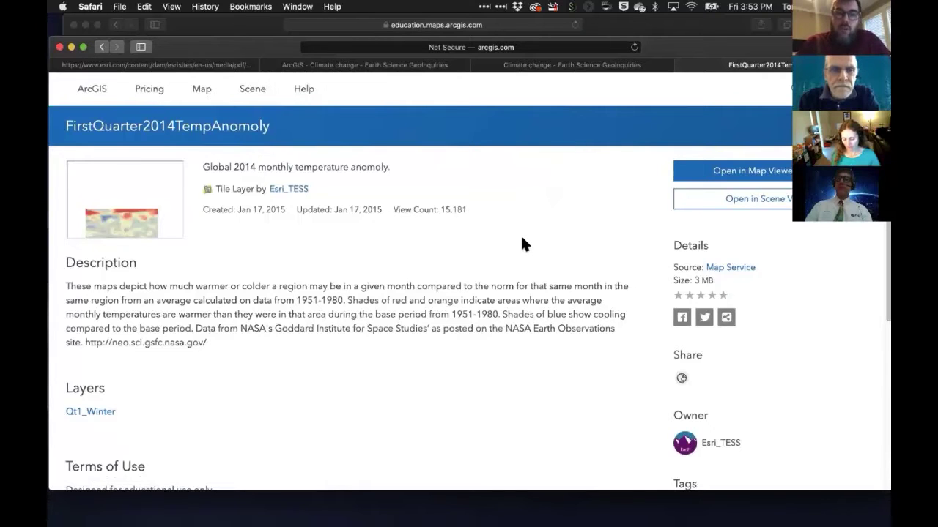
Step: Switch to the browser window showing My Content and open the "Rock types tell stories - Earth Science GeoInquiries" item page
key(ctrl+Up)
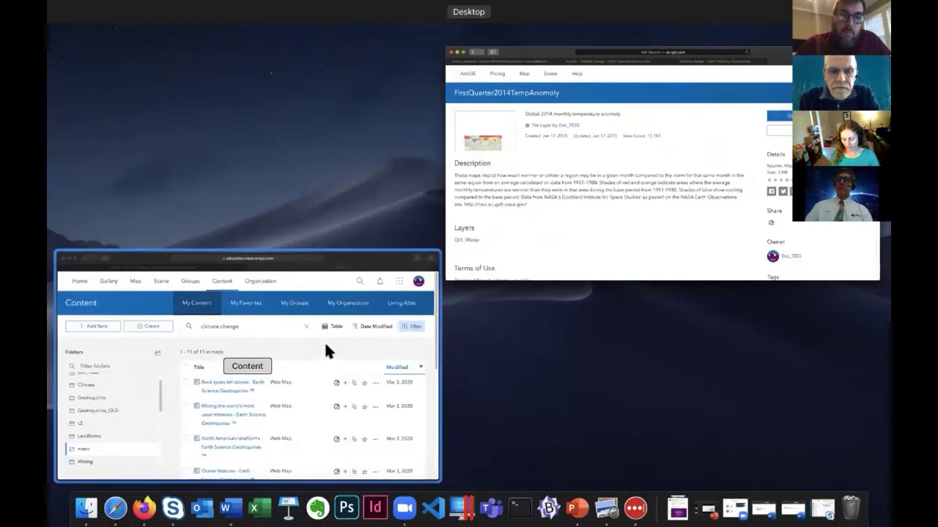
click(587, 249)
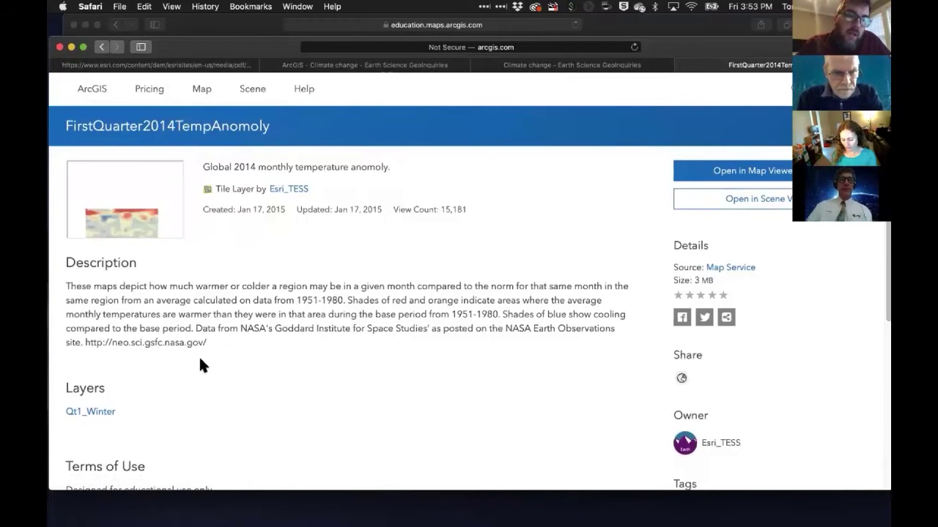
key(ctrl+Up)
click(246, 395)
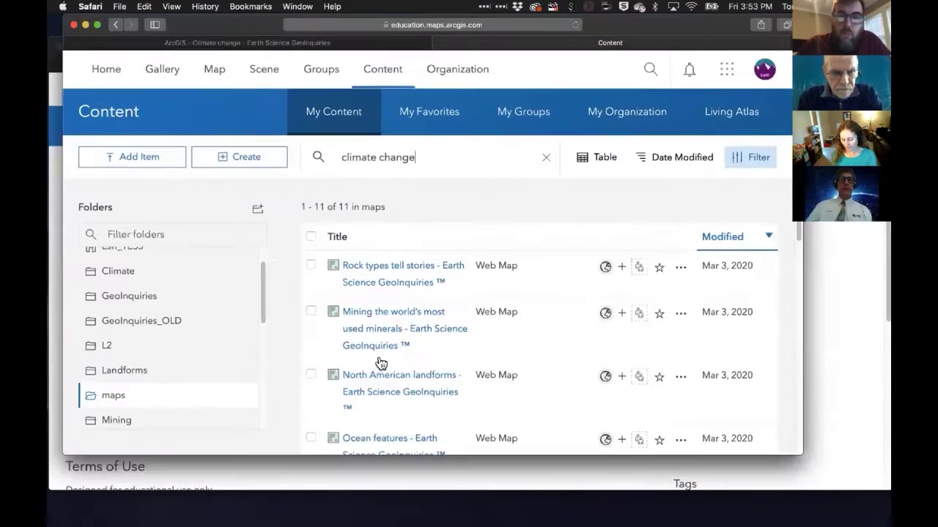
click(370, 268)
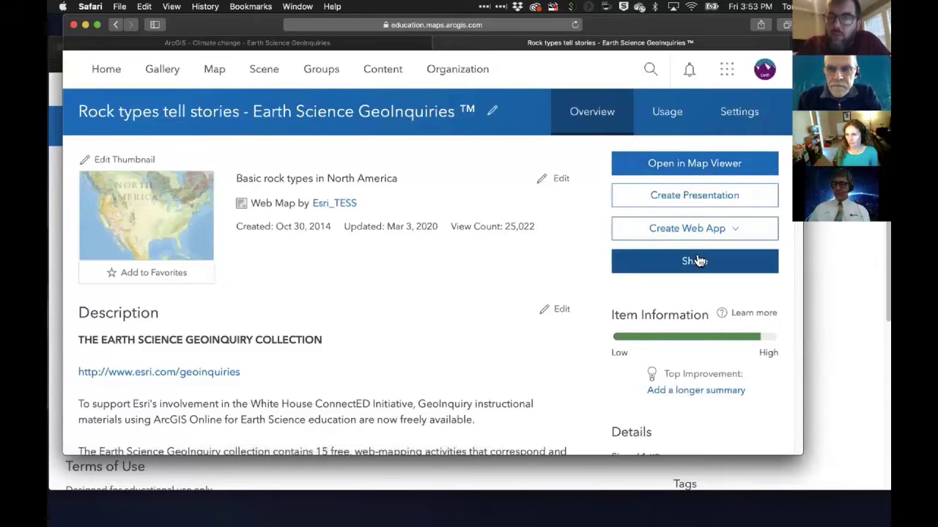
Step: Review the rock types map's description, details, sharing and owner, and view its usage statistics for the past 30 days
scroll(700, 260, down, 5)
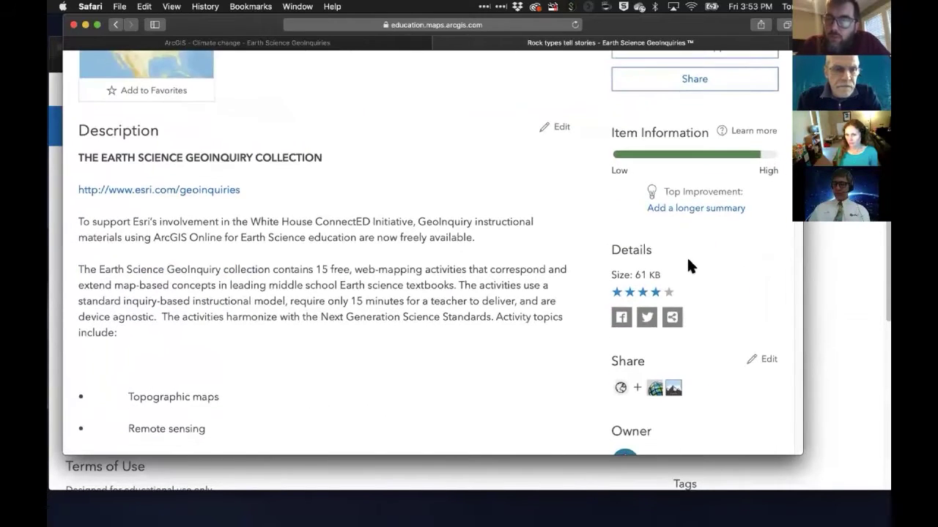
scroll(689, 268, down, 3)
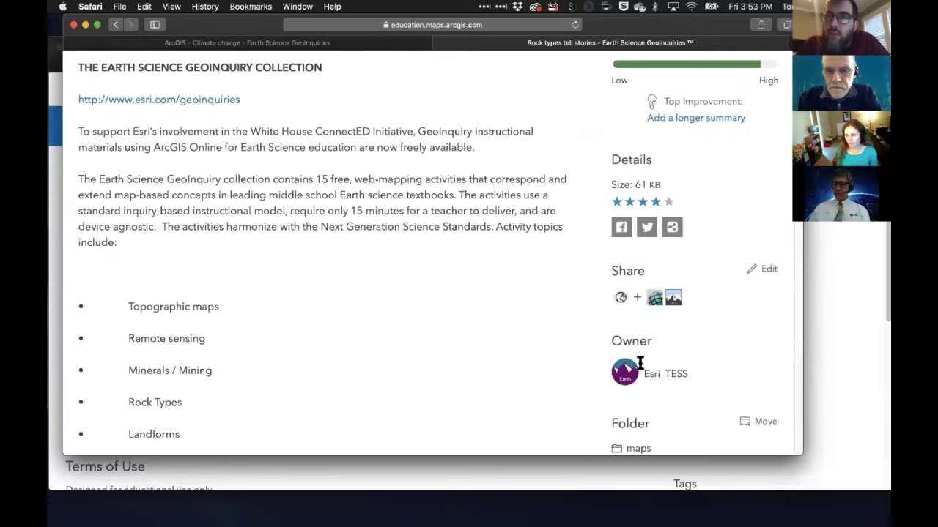
scroll(638, 359, up, 6)
scroll(645, 364, up, 2)
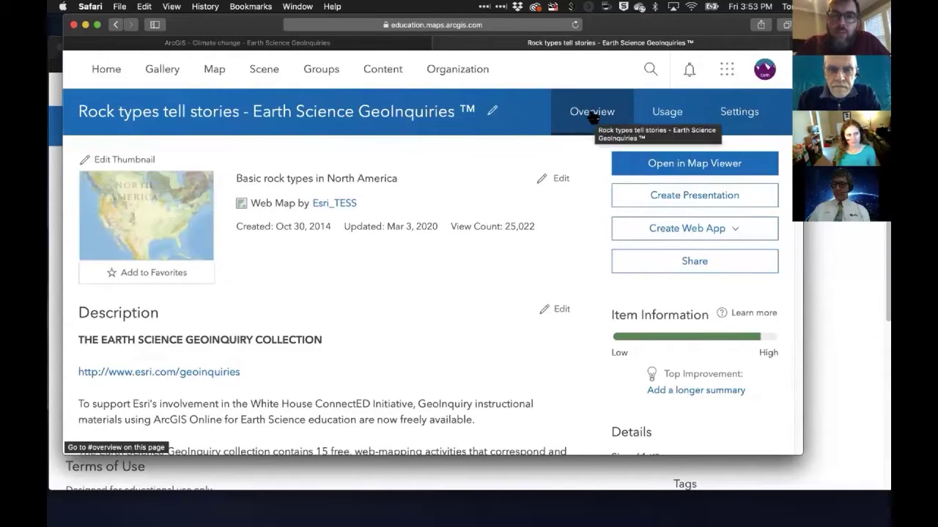
click(663, 113)
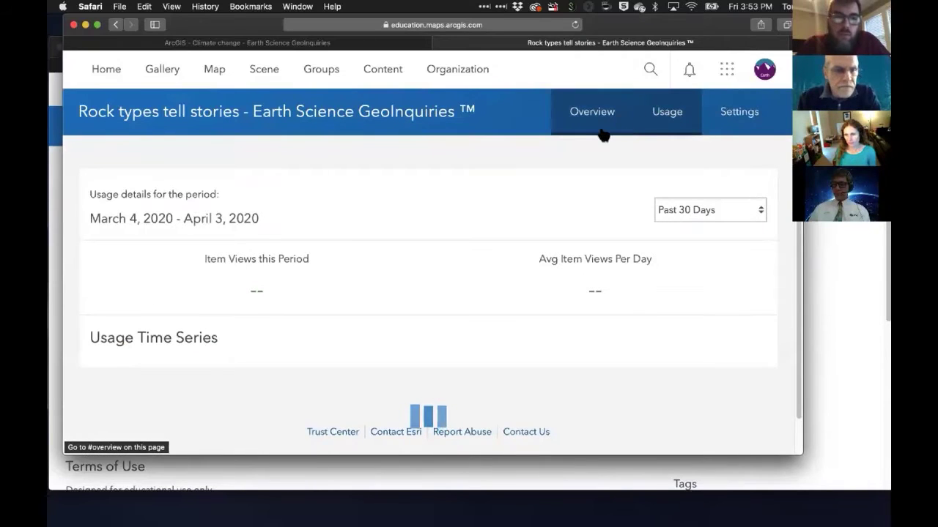
Step: Examine the rock types map's general settings for content status, delete protection and extent, and return to its overview
click(728, 112)
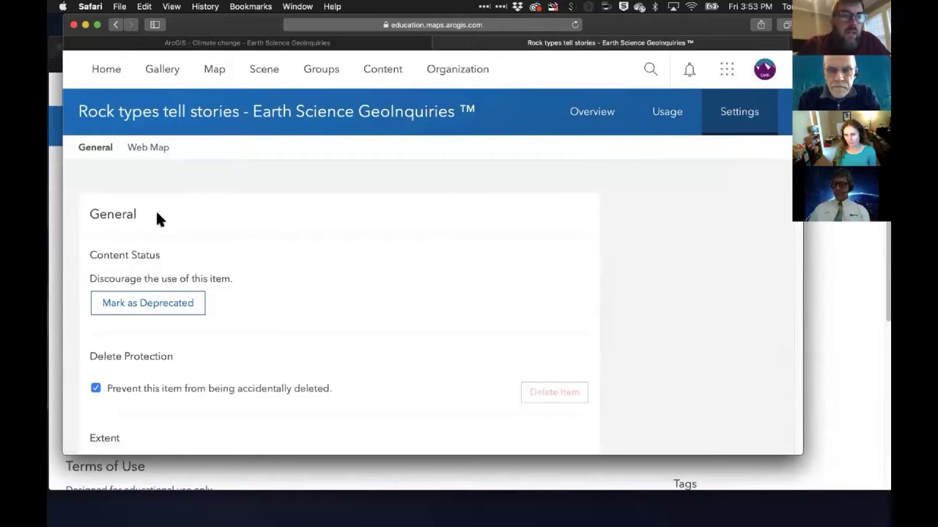
scroll(158, 216, down, 1)
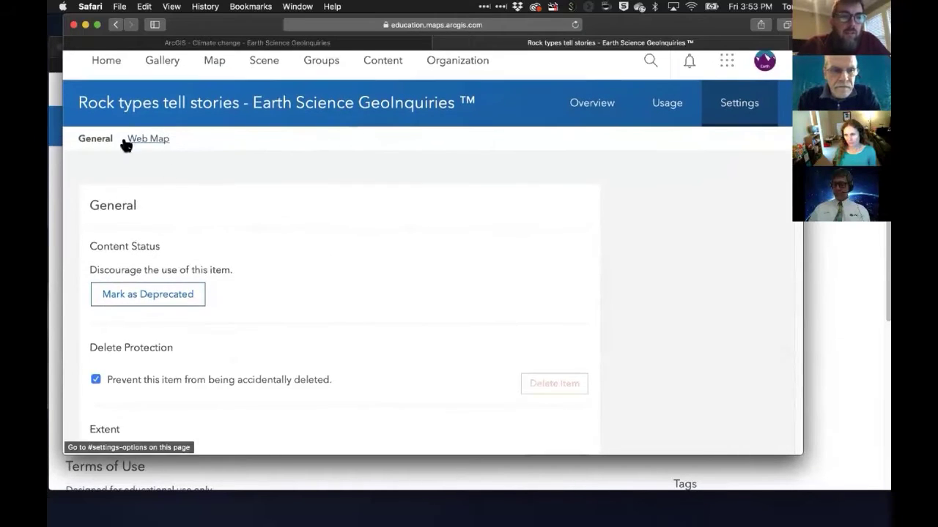
scroll(191, 213, down, 2)
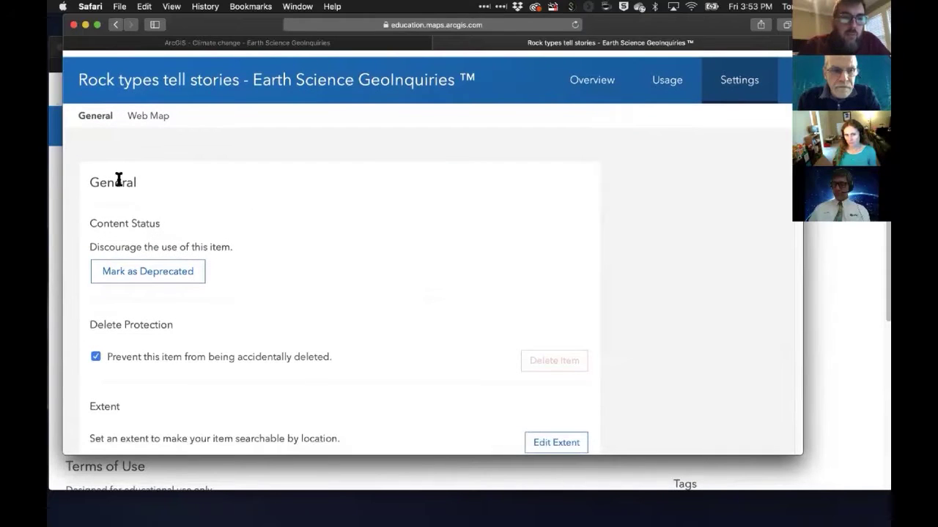
scroll(116, 189, down, 1)
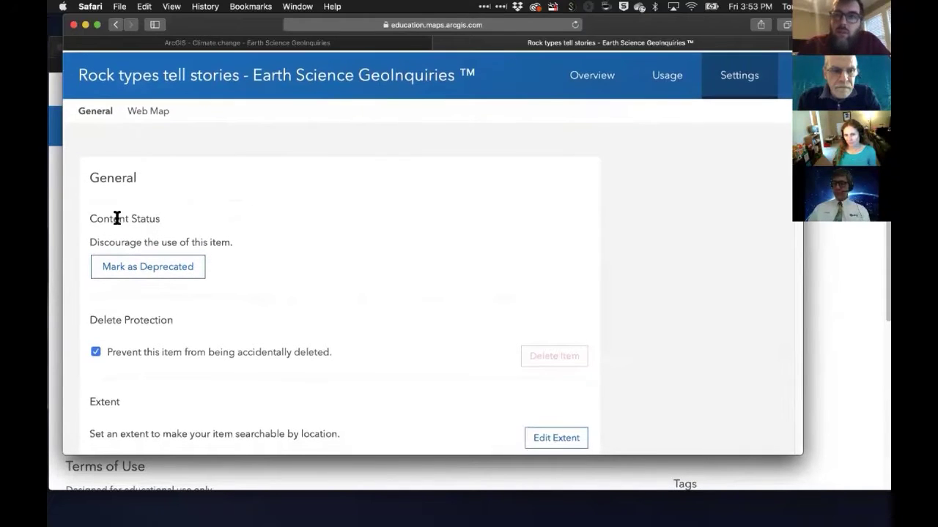
scroll(128, 223, down, 1)
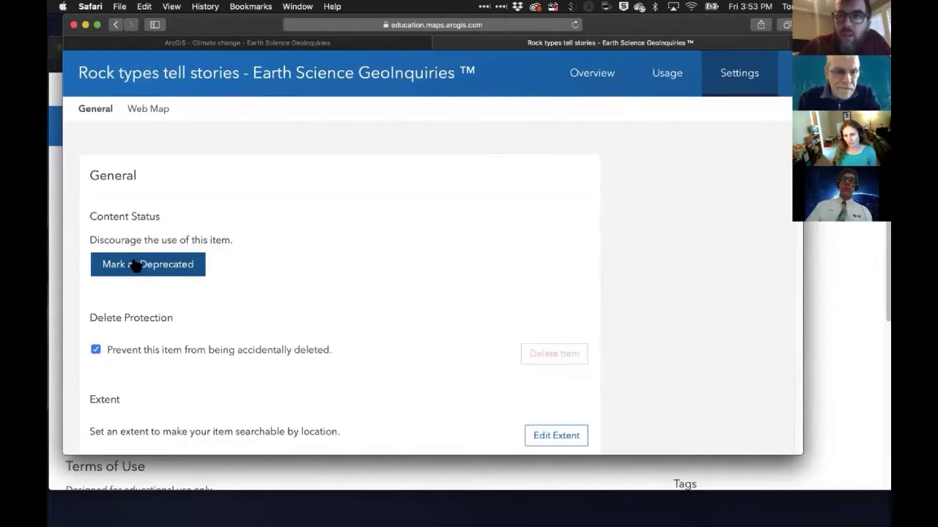
scroll(151, 220, down, 3)
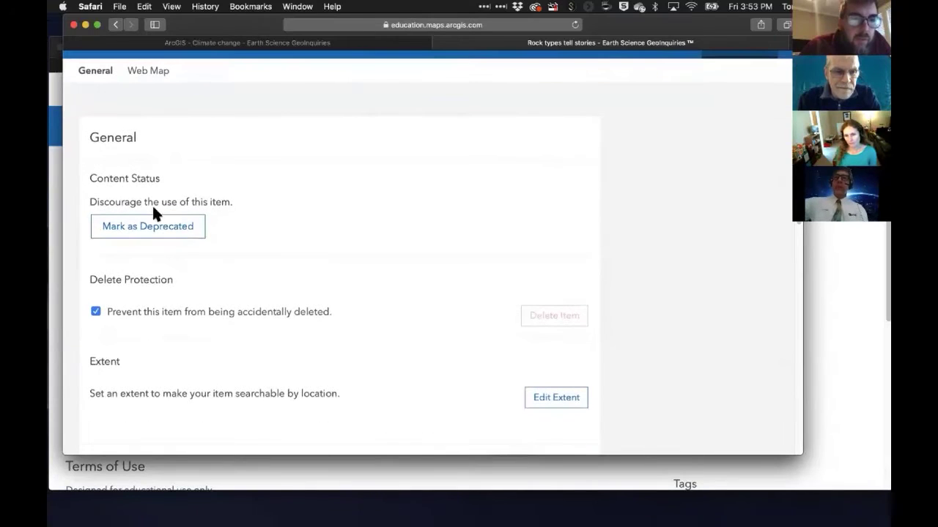
scroll(169, 253, down, 4)
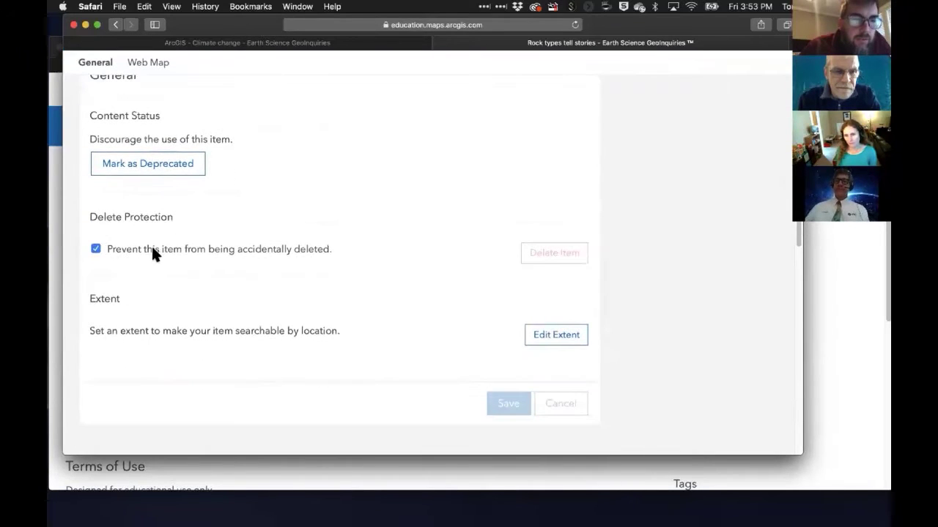
scroll(150, 253, down, 2)
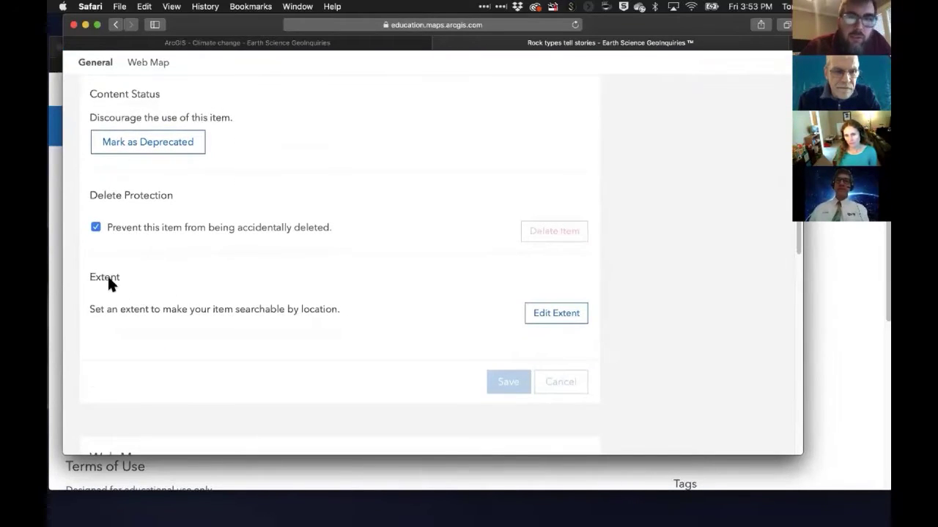
scroll(128, 242, up, 2)
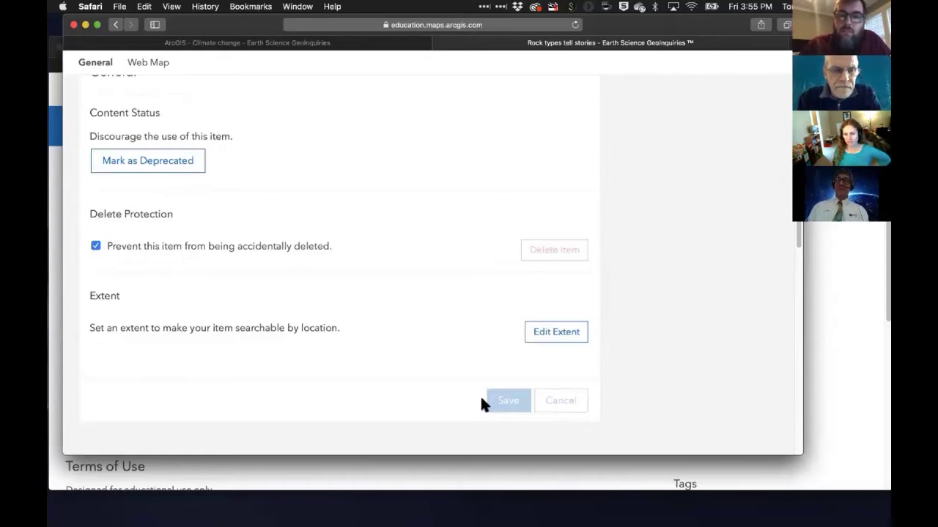
click(502, 398)
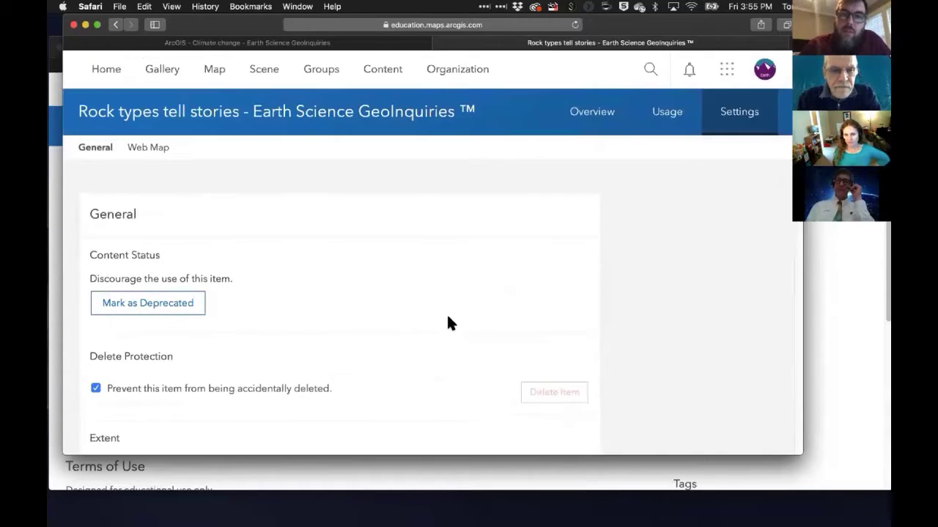
click(587, 121)
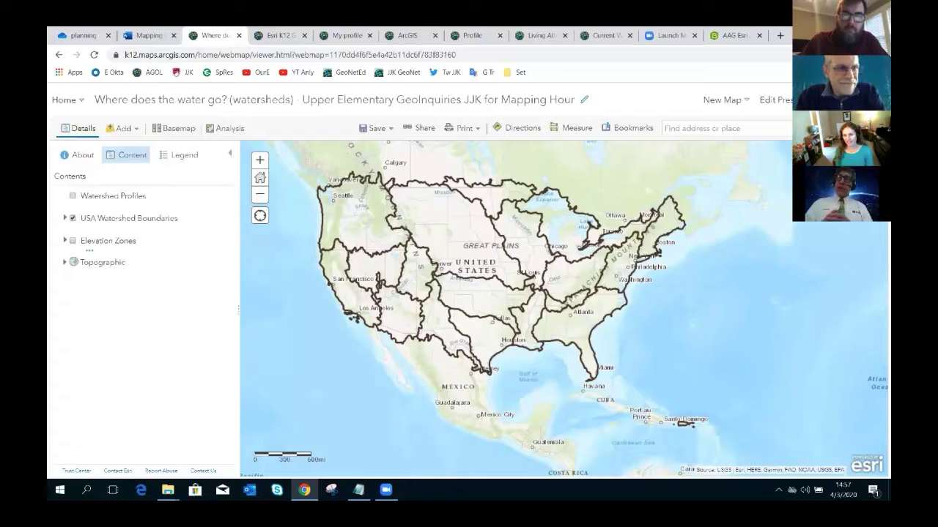
Step: Open the watersheds map's presentation for editing without saving the map changes, and display the Colorado Watersheds slide
click(788, 107)
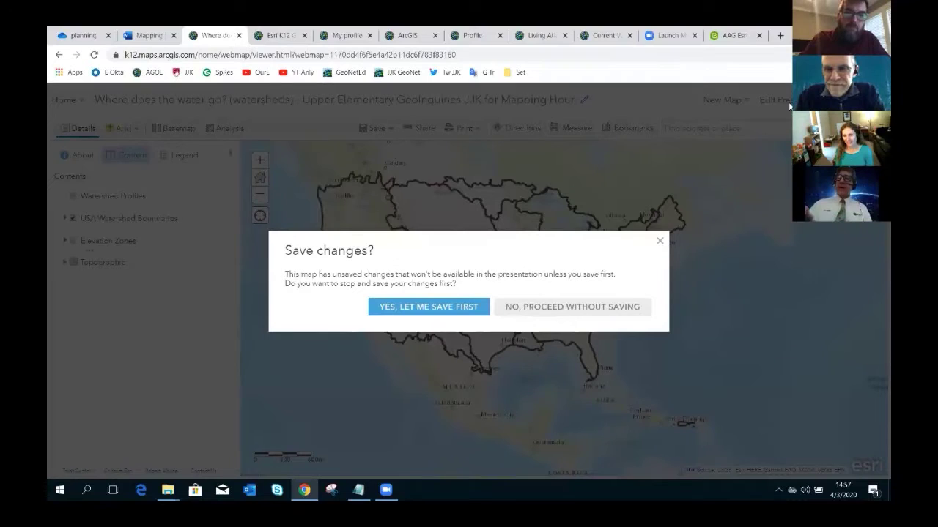
click(544, 320)
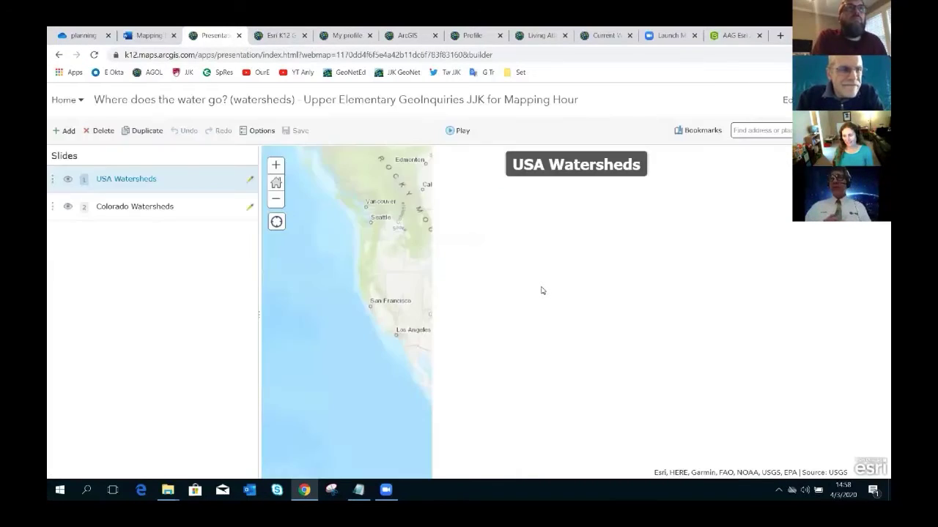
click(262, 209)
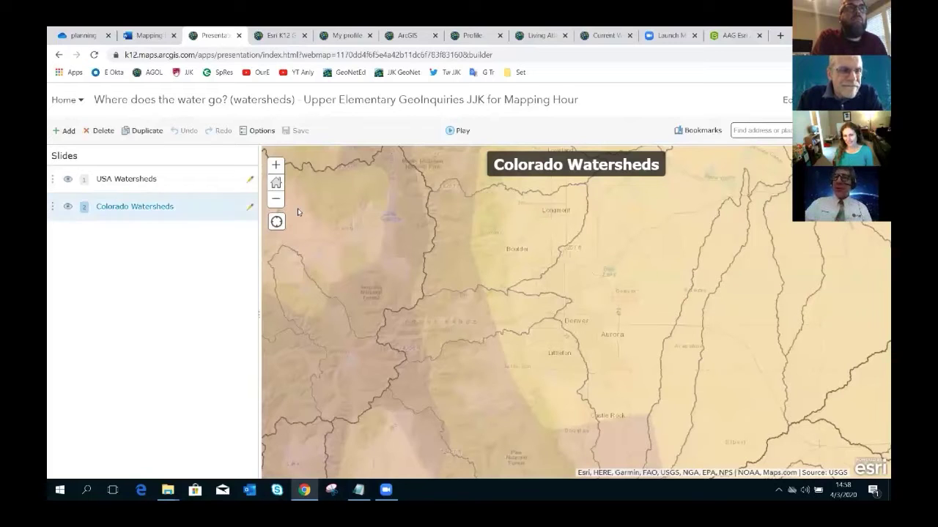
Step: Compare the USA Watersheds slide with the Colorado Watersheds slide, and leave the presentation for the map viewer
mouse_move(376, 281)
mouse_down()
mouse_move(404, 298)
mouse_move(391, 289)
mouse_up()
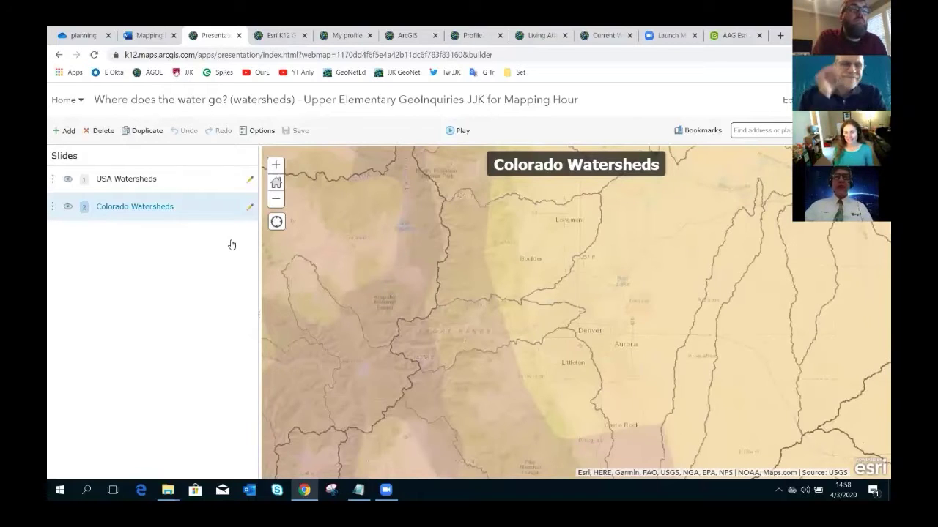
click(170, 181)
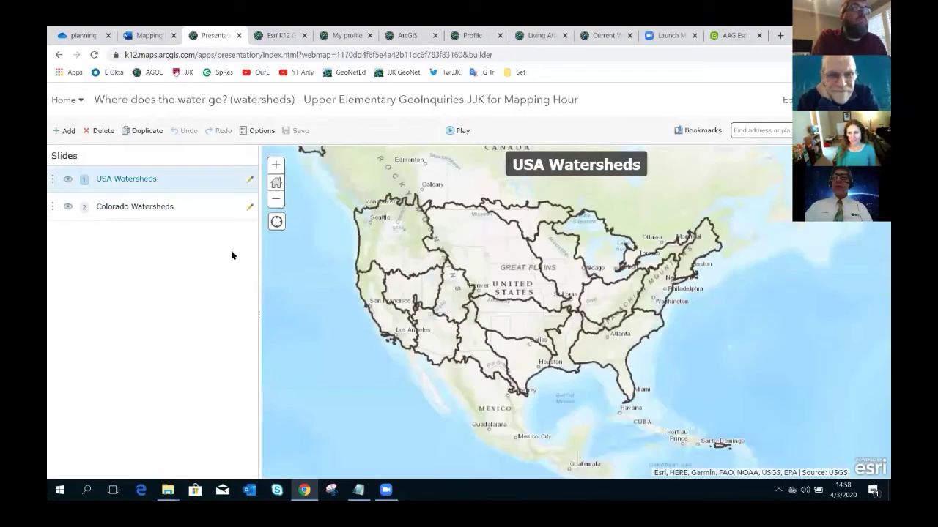
click(173, 211)
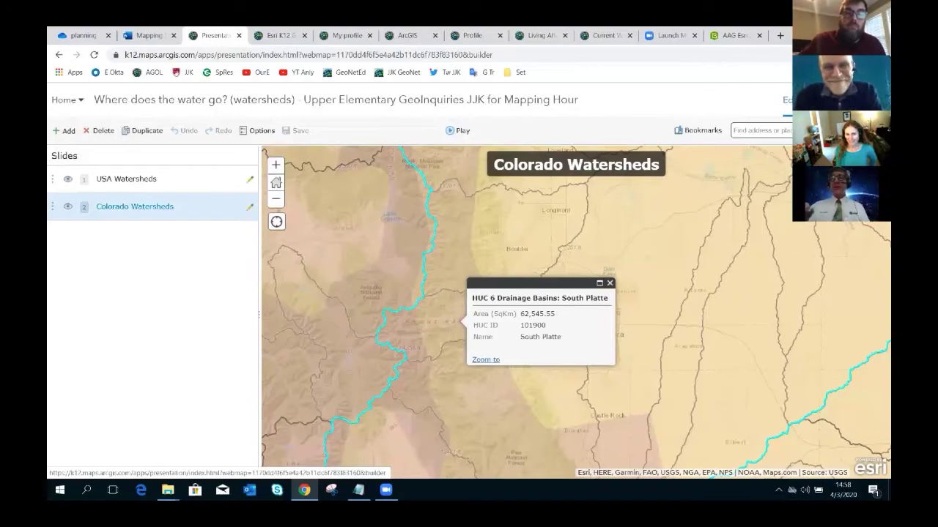
click(801, 100)
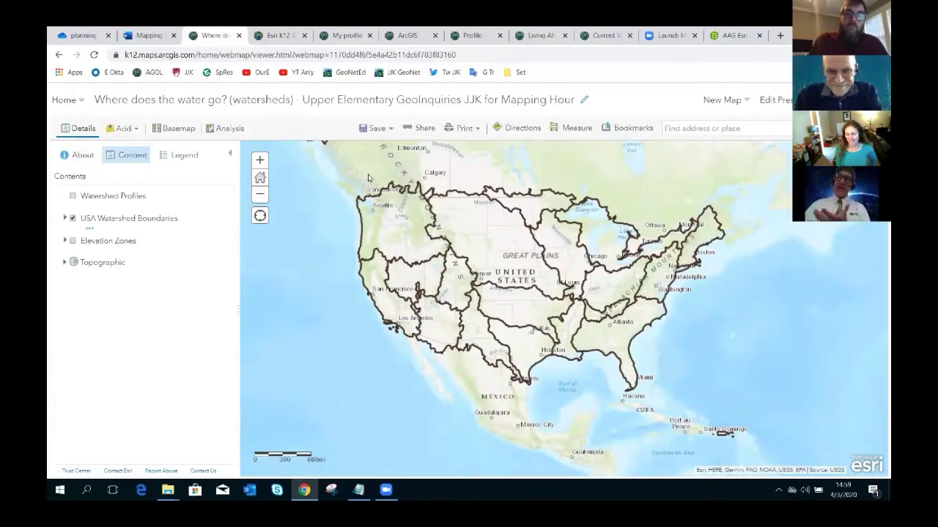
Step: Open the layer search for the watersheds map and set its source to ArcGIS Online
click(129, 134)
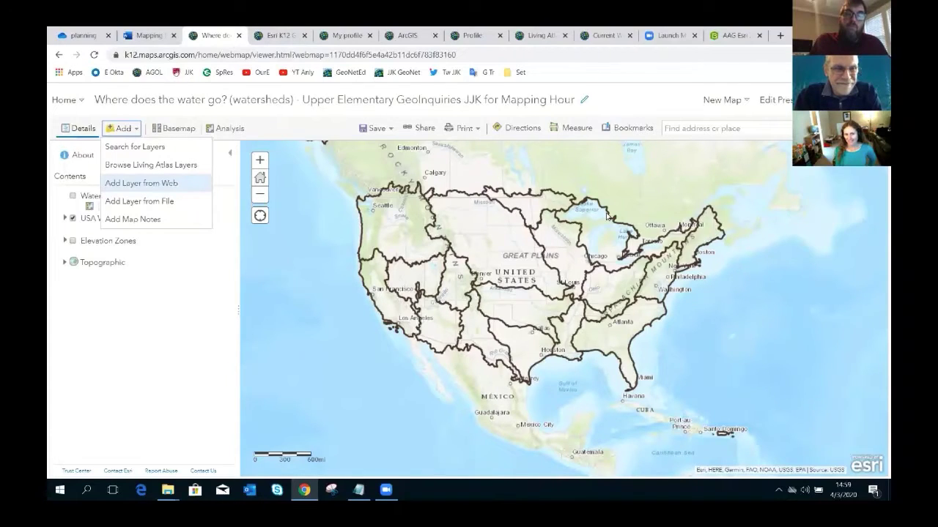
click(120, 151)
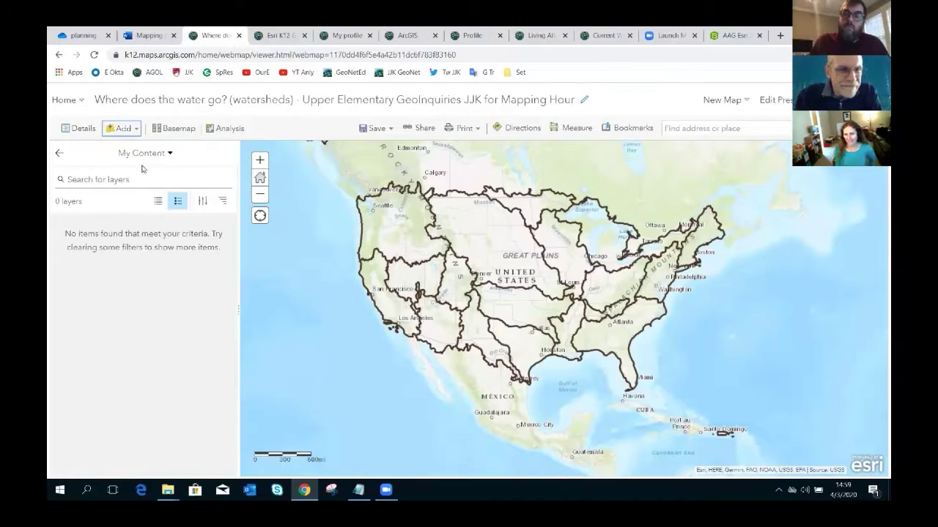
click(144, 155)
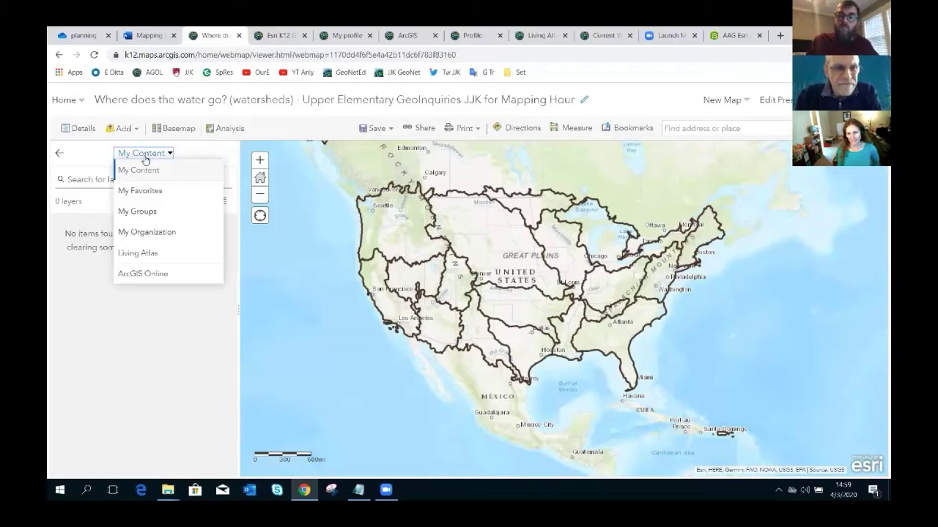
click(145, 274)
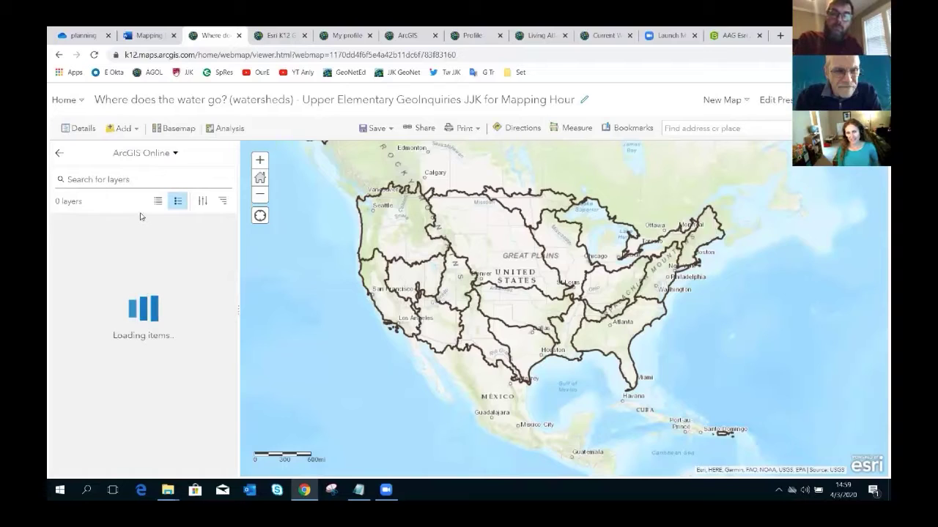
click(138, 188)
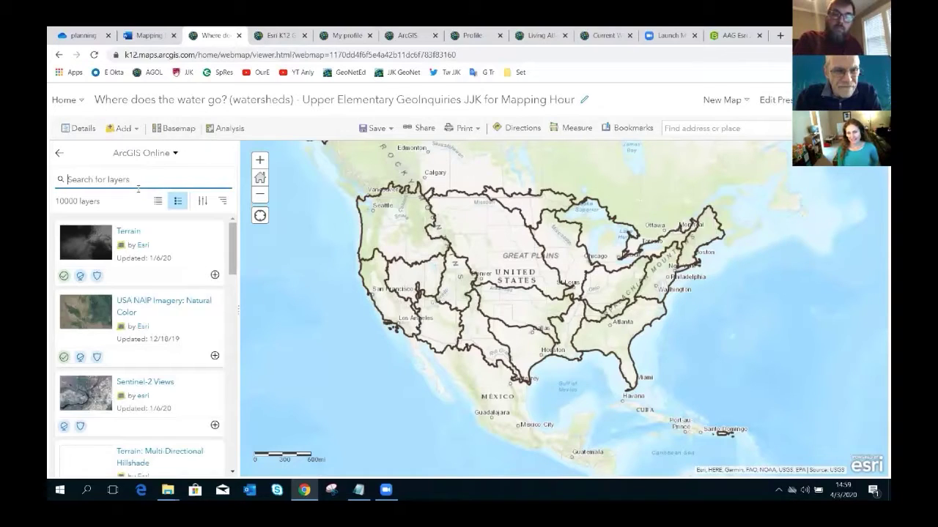
Step: Search the ArcGIS Online layers for "world hydro"
text(esri hydro)
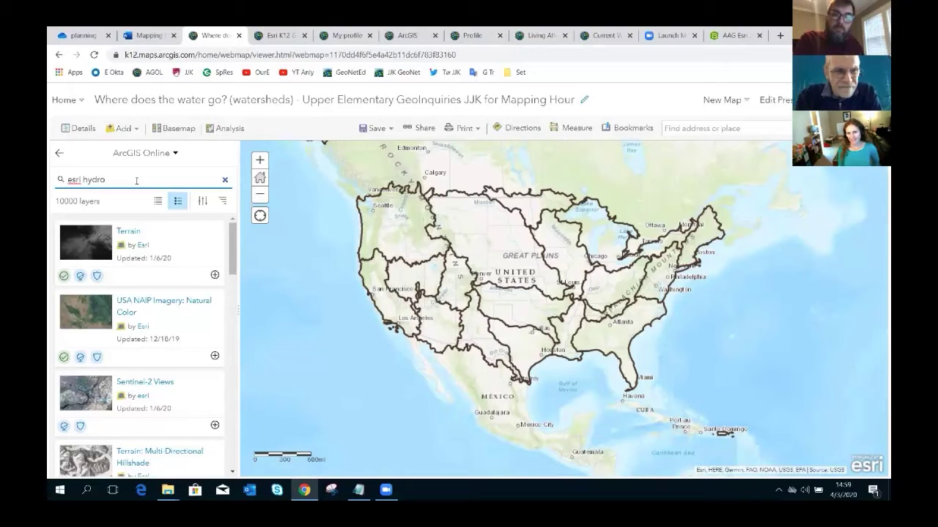
key(BackSpace)
key(BackSpace)
key(BackSpace)
key(BackSpace)
key(BackSpace)
key(BackSpace)
key(BackSpace)
key(BackSpace)
key(BackSpace)
key(BackSpace)
text(world h)
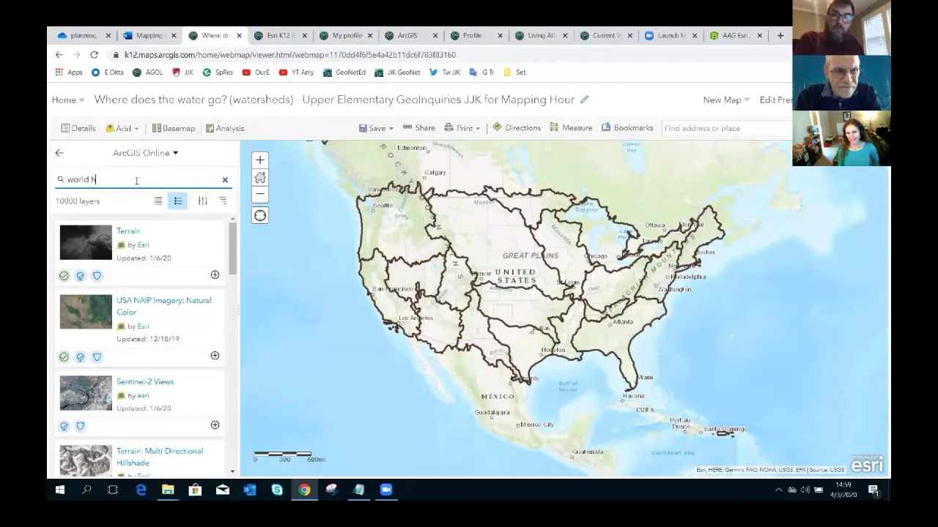
text(ydro)
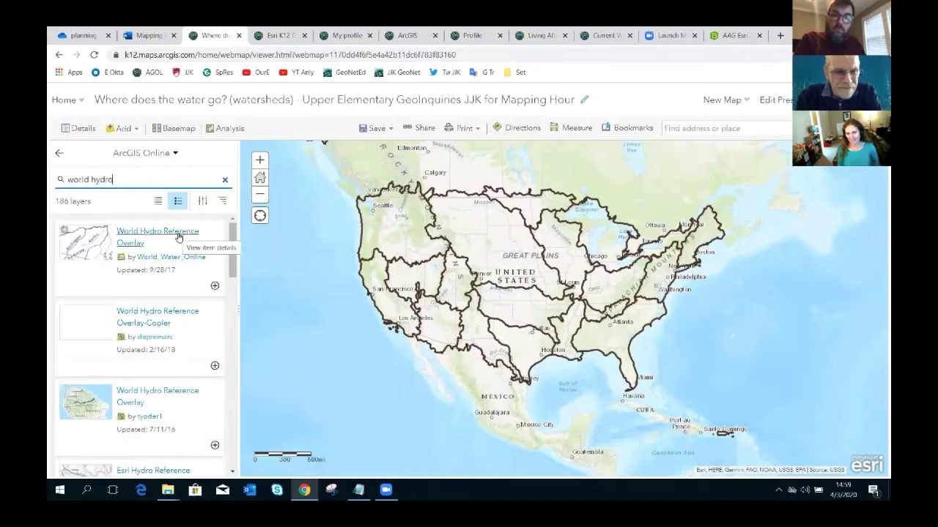
Step: Add the Esri Hydro Reference Overlay layer published by Esri to the map and return to the map contents
scroll(145, 316, down, 1)
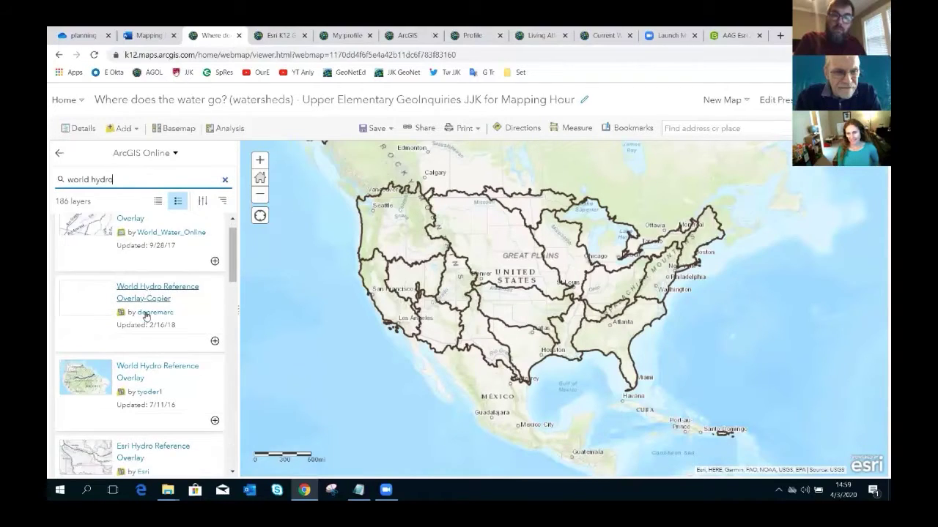
scroll(146, 316, down, 1)
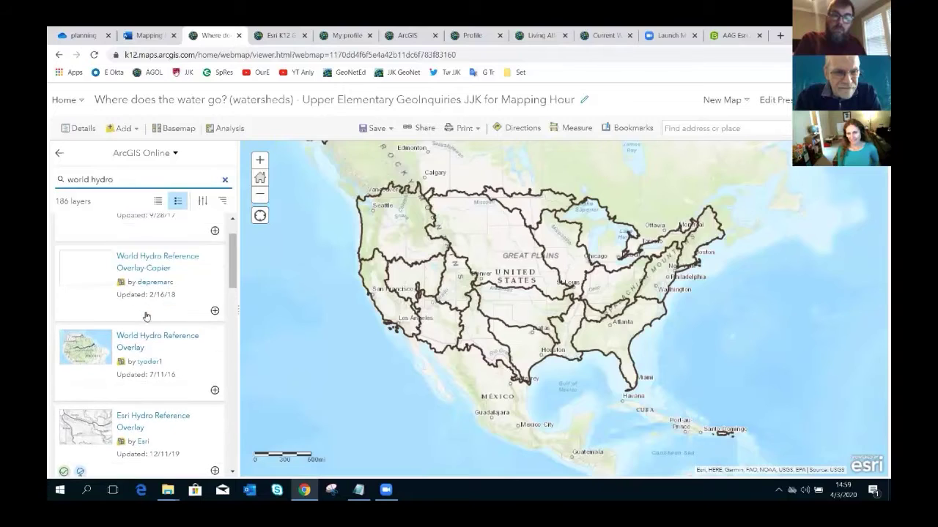
scroll(146, 316, down, 4)
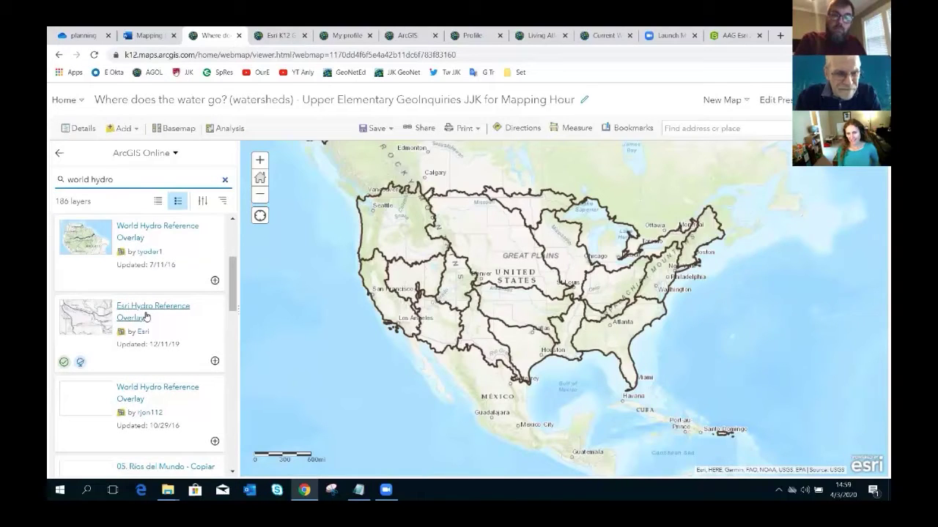
scroll(146, 316, up, 3)
scroll(146, 316, down, 3)
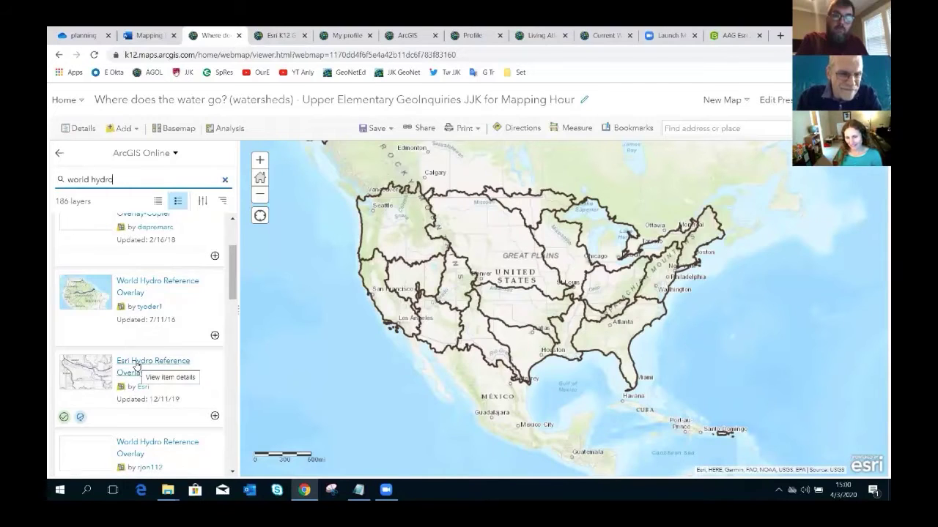
click(216, 417)
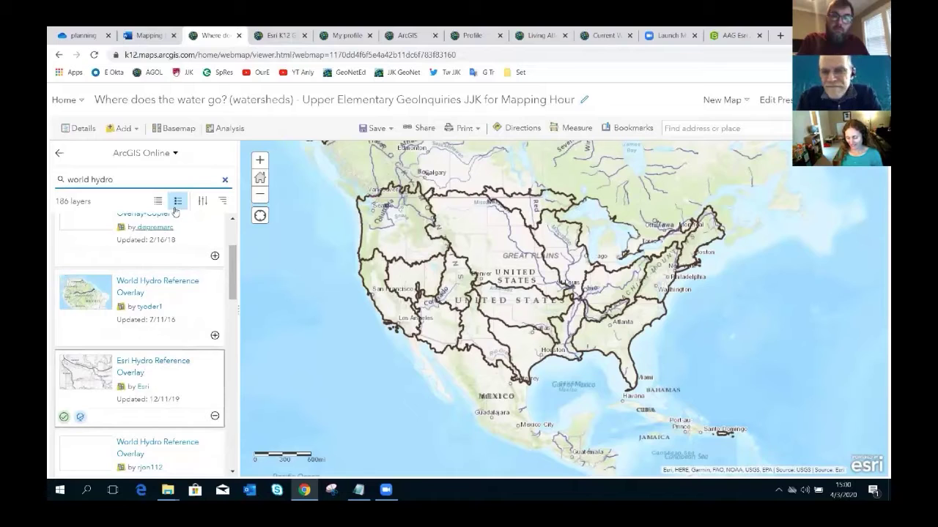
click(59, 153)
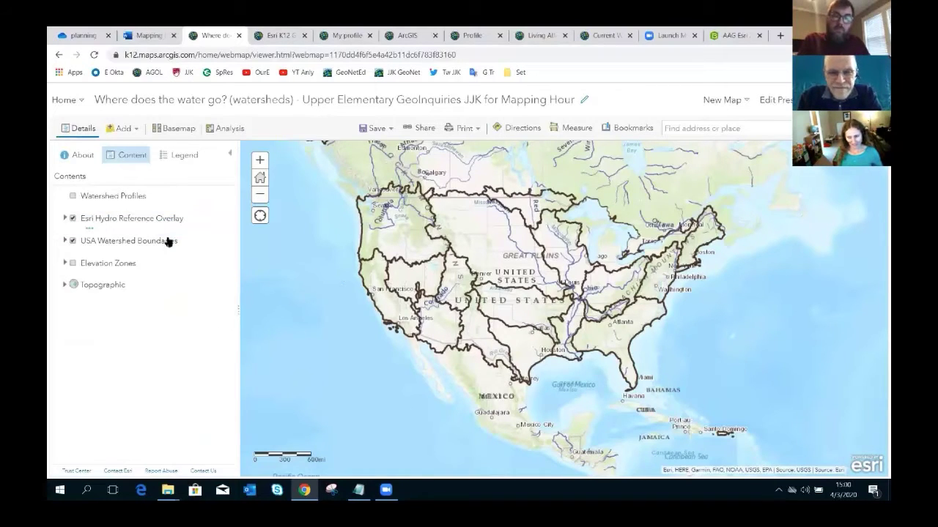
Step: Hide the USA Watershed Boundaries layer and show only the Esri Hydro Reference Overlay on the zoomed-out map
click(72, 219)
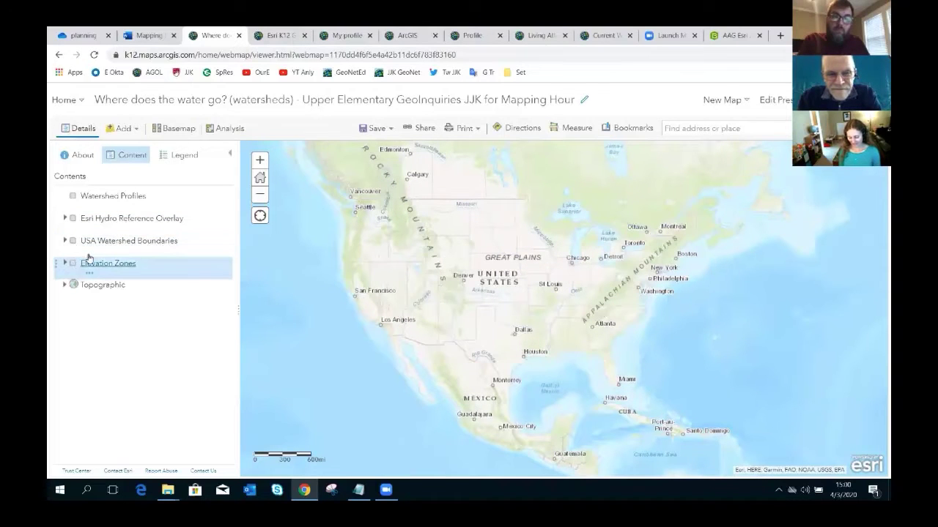
scroll(505, 313, down, 1)
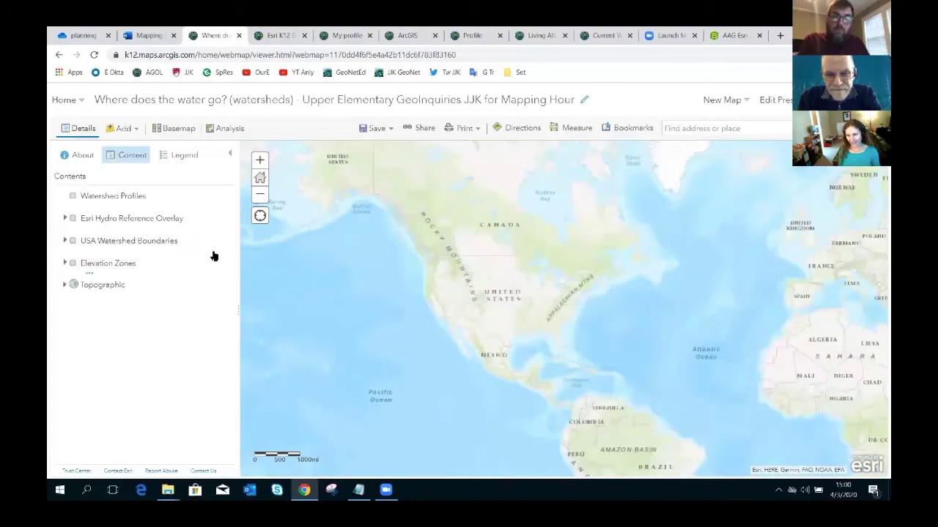
click(72, 218)
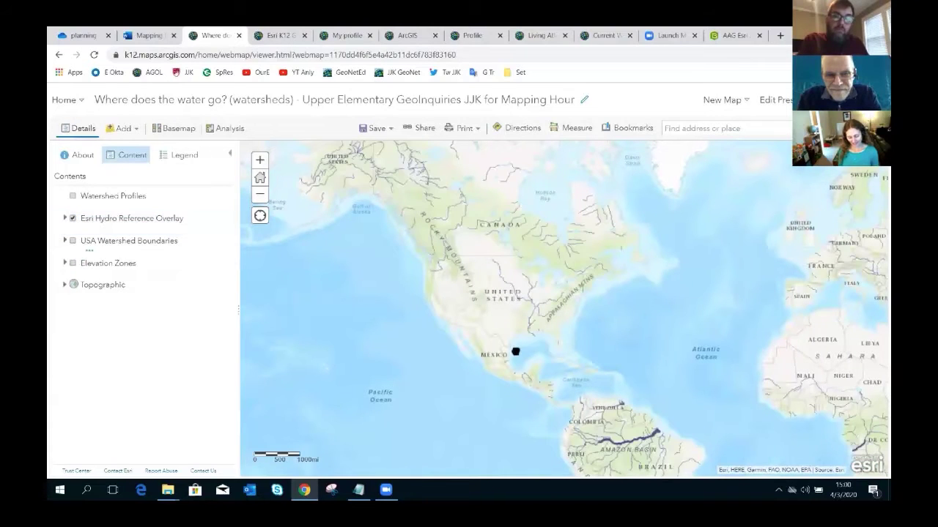
Step: Examine the hydro overlay's rivers across North America and in detail around Colorado at several map scales
drag(515, 352, 476, 367)
drag(559, 403, 554, 370)
scroll(539, 369, up, 1)
drag(449, 286, 521, 337)
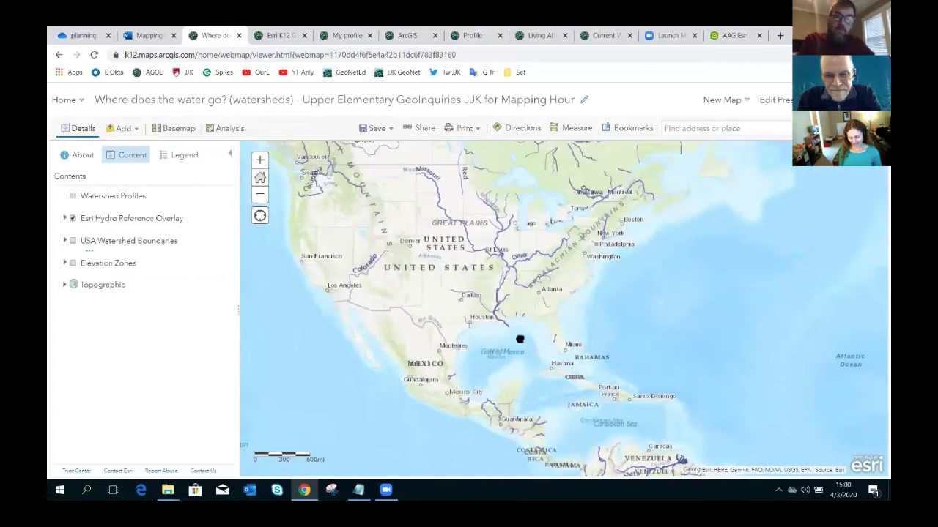
drag(476, 299, 497, 342)
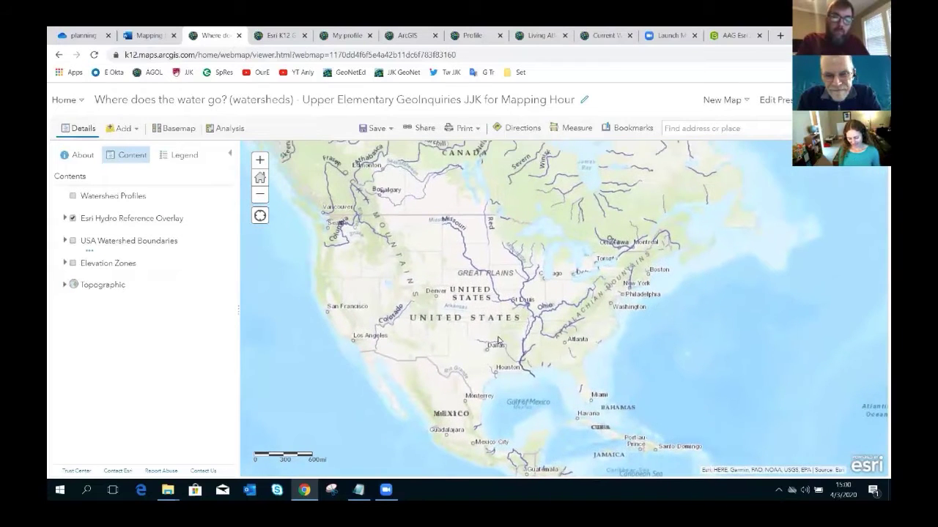
drag(497, 300, 501, 288)
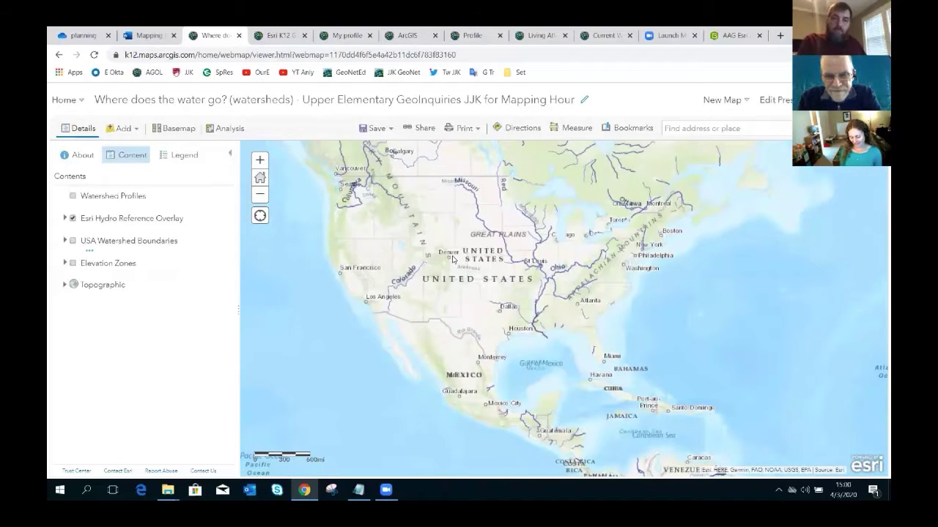
scroll(452, 259, up, 3)
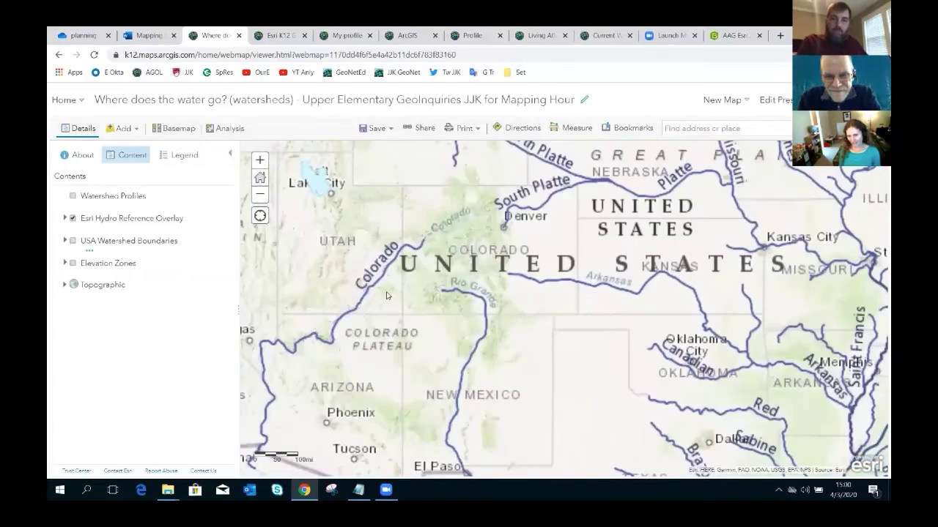
scroll(387, 295, up, 2)
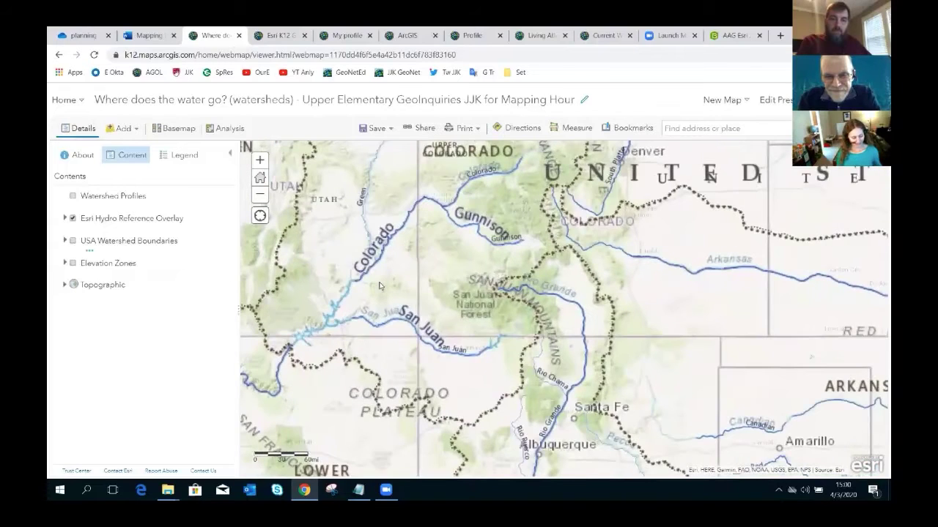
scroll(380, 286, down, 3)
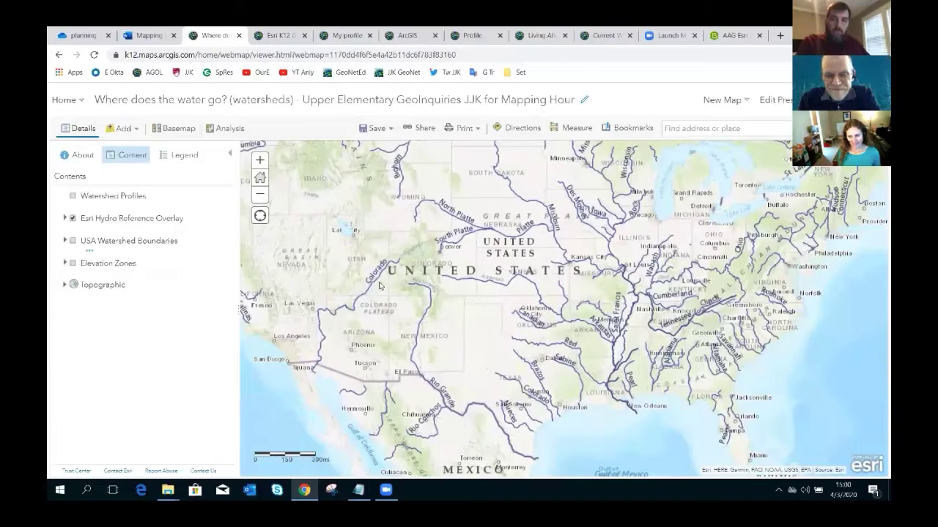
scroll(380, 286, down, 1)
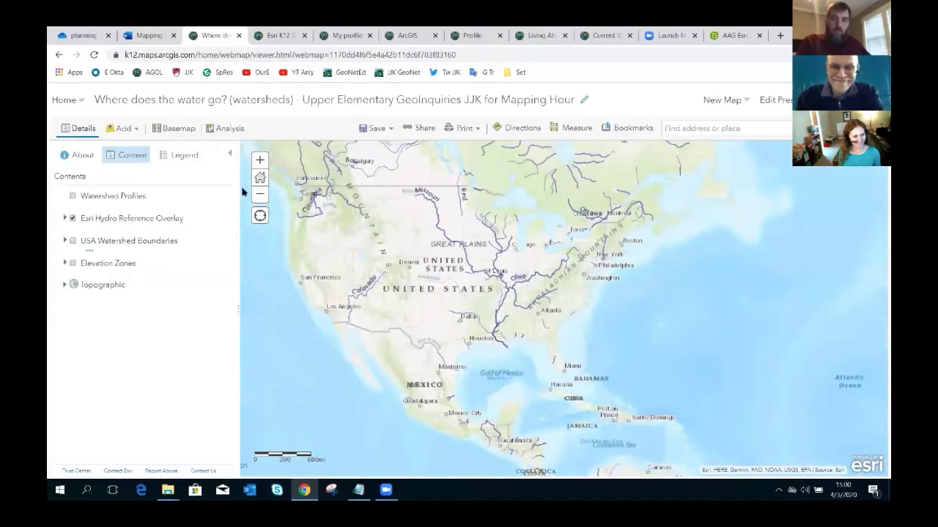
Step: Change the map's basemap to Terrain with Labels and view the rivers over the United States
click(178, 129)
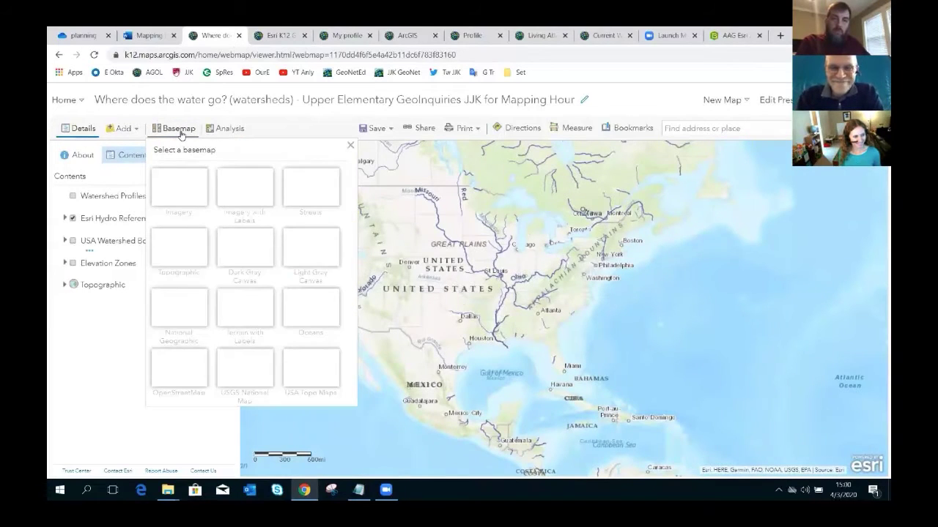
click(251, 308)
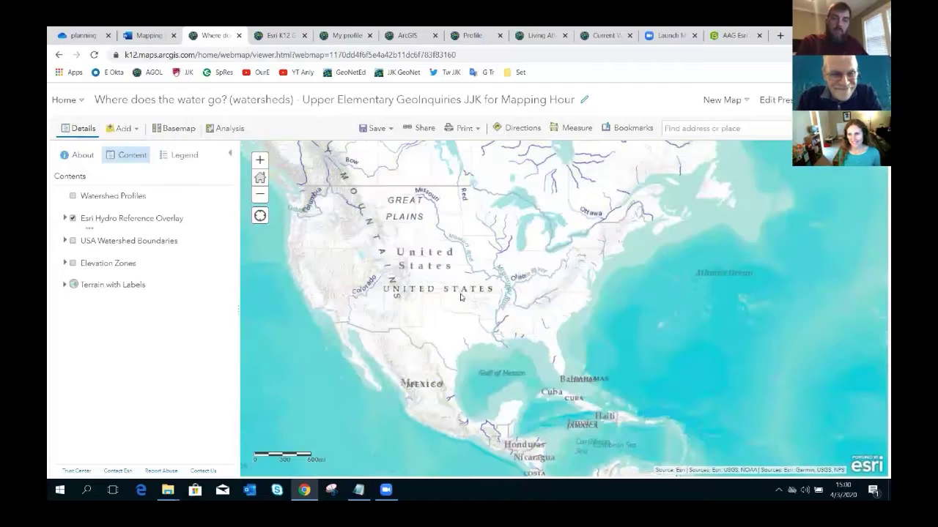
scroll(460, 296, up, 1)
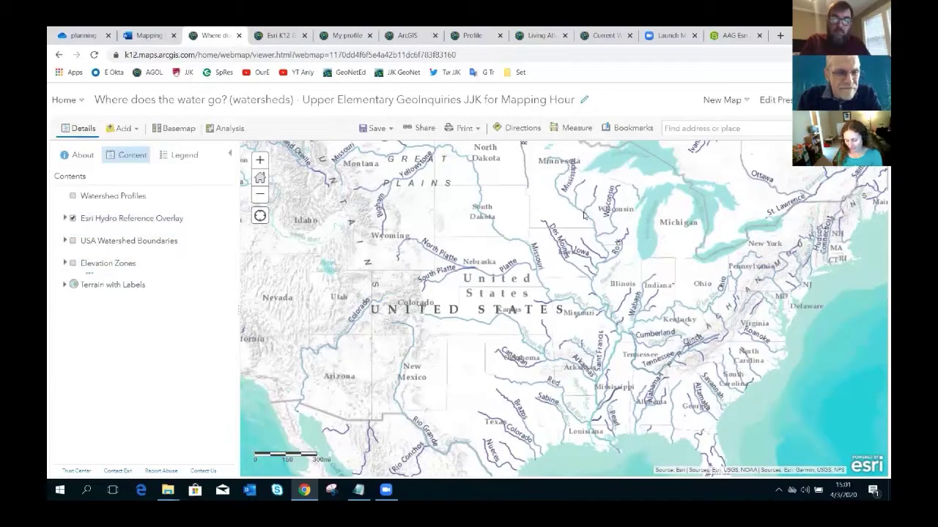
Step: Choose to save first when asked before editing the presentation, and save the changed watersheds map
click(774, 104)
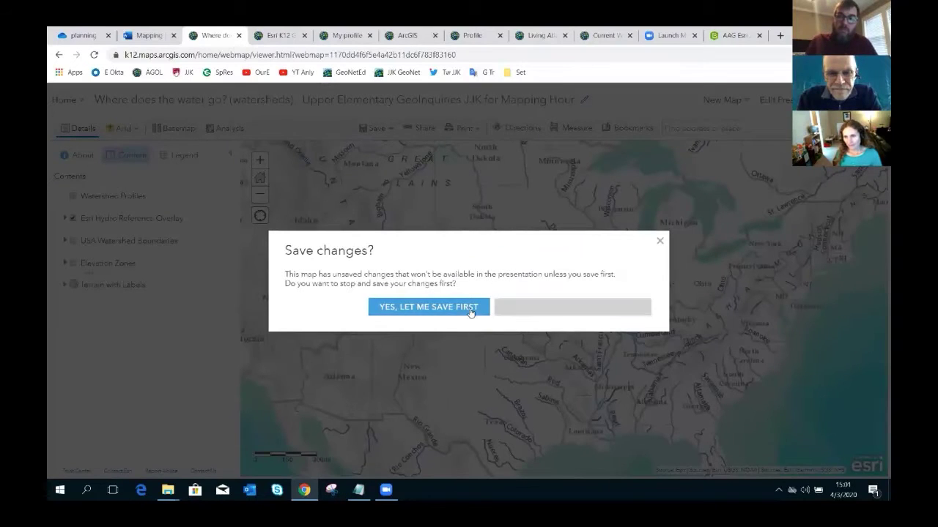
click(466, 308)
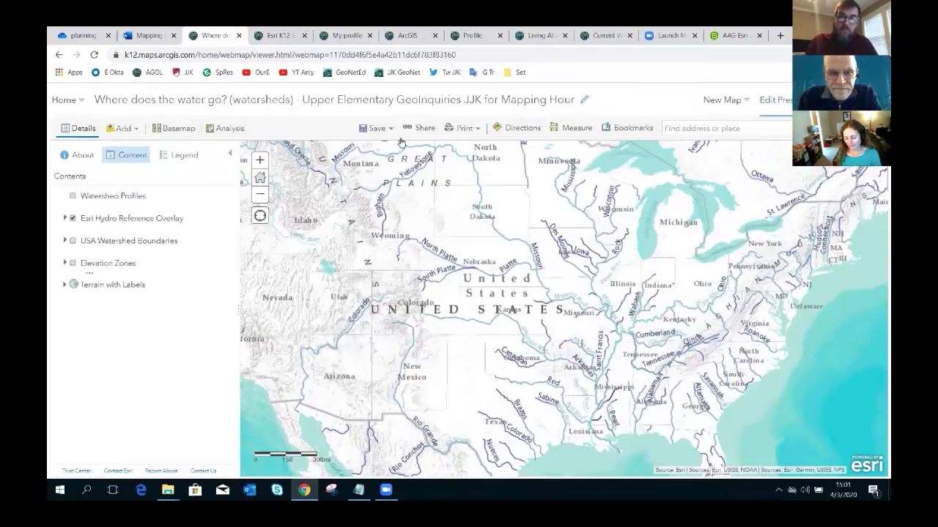
click(377, 129)
click(368, 146)
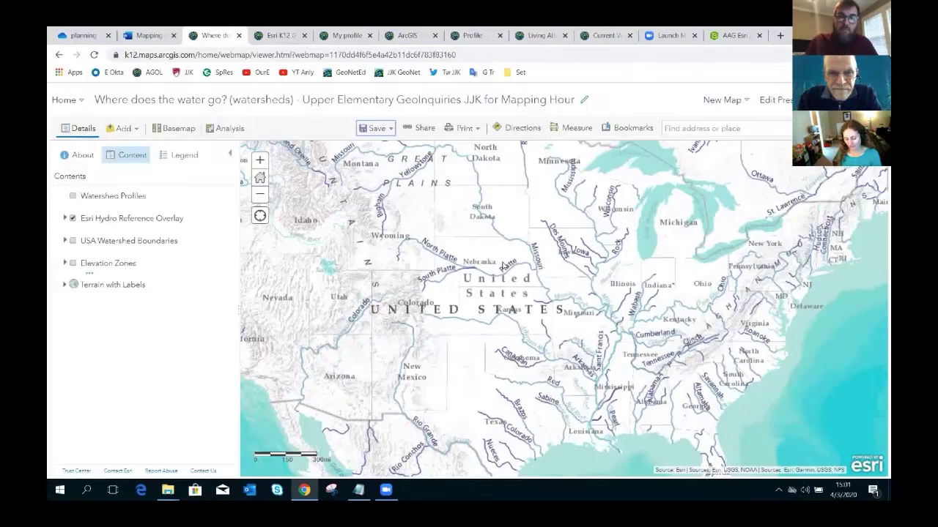
Step: Open the map's presentation for editing and add a new slide titled "Rivers"
click(778, 99)
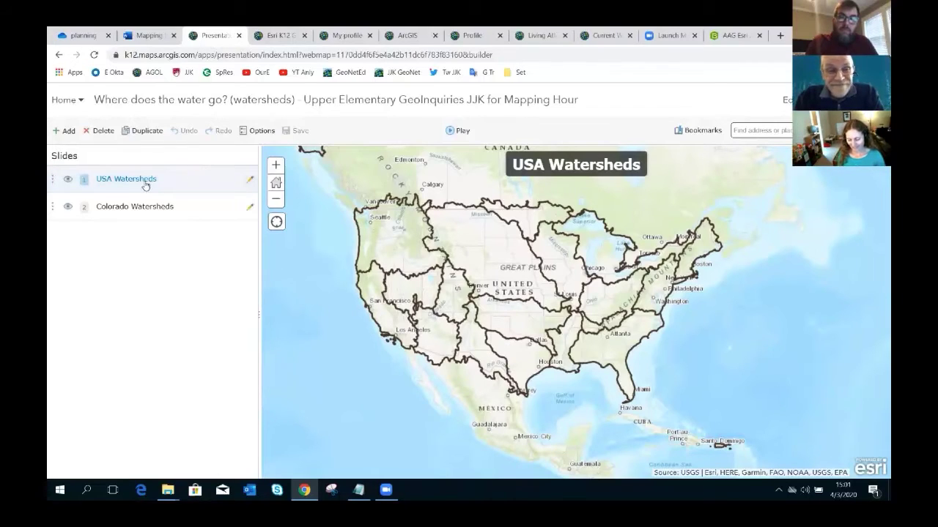
click(64, 133)
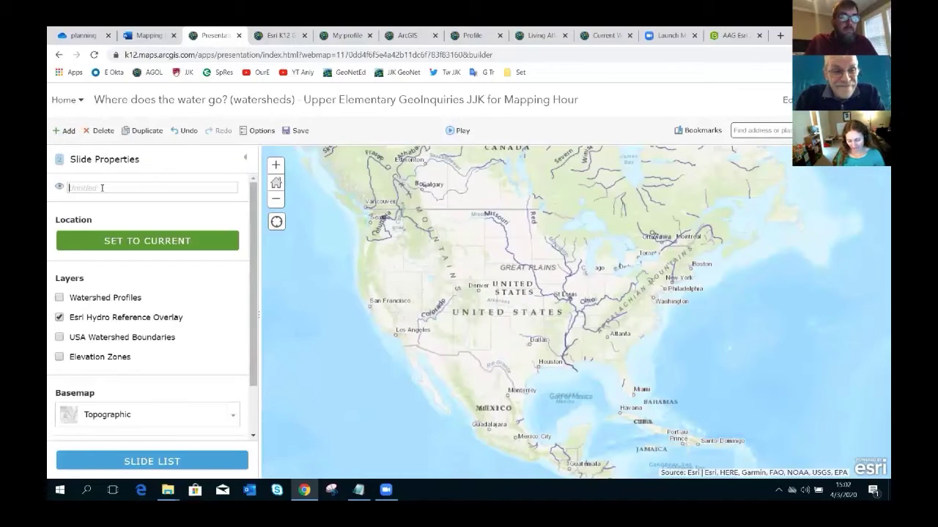
text(Rivers)
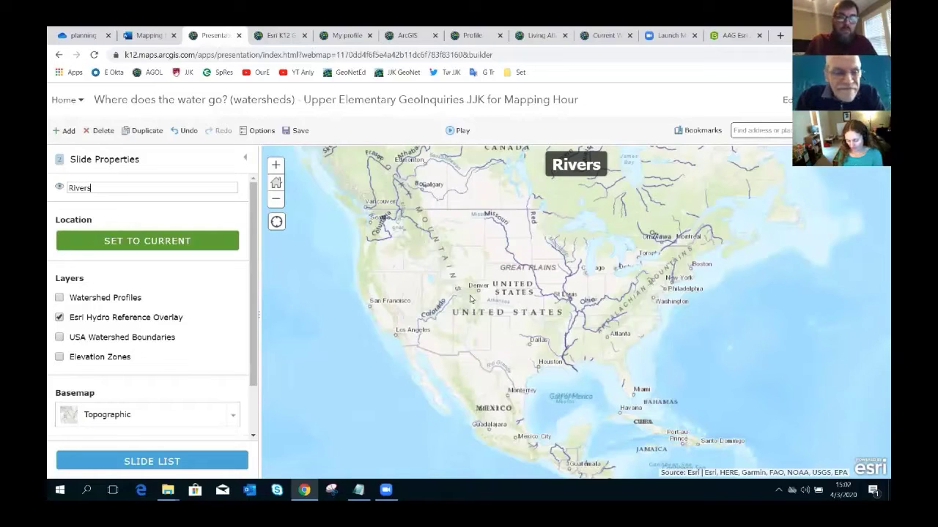
Step: Set the Rivers slide's basemap to Terrain with Labels and its location to a closer view of the contiguous United States
click(220, 253)
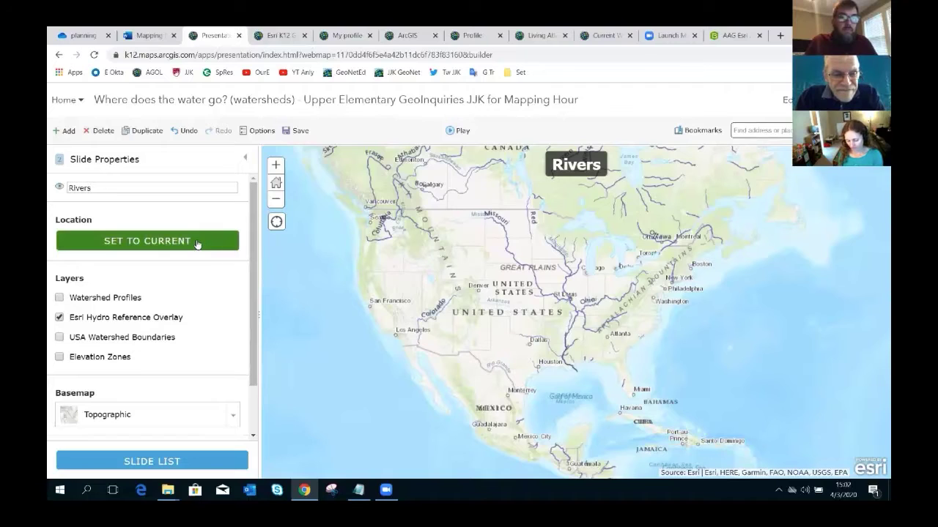
click(158, 417)
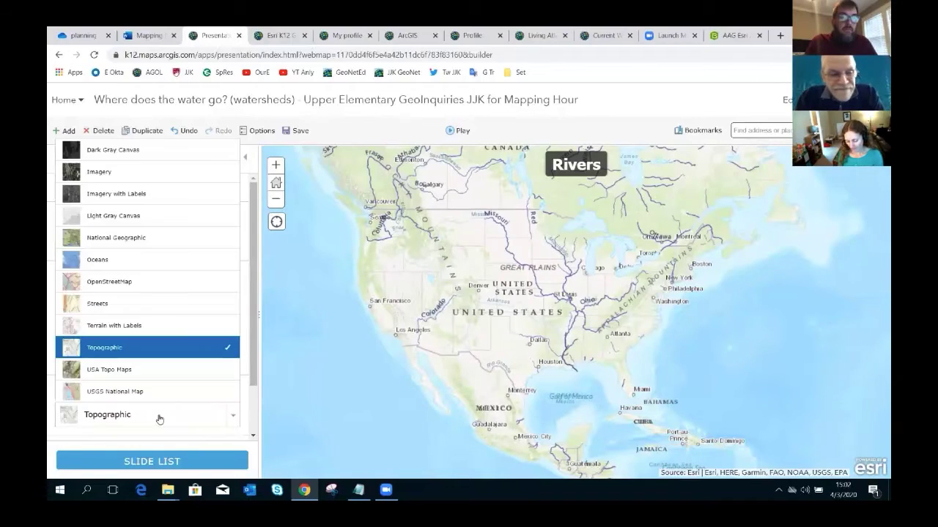
click(128, 327)
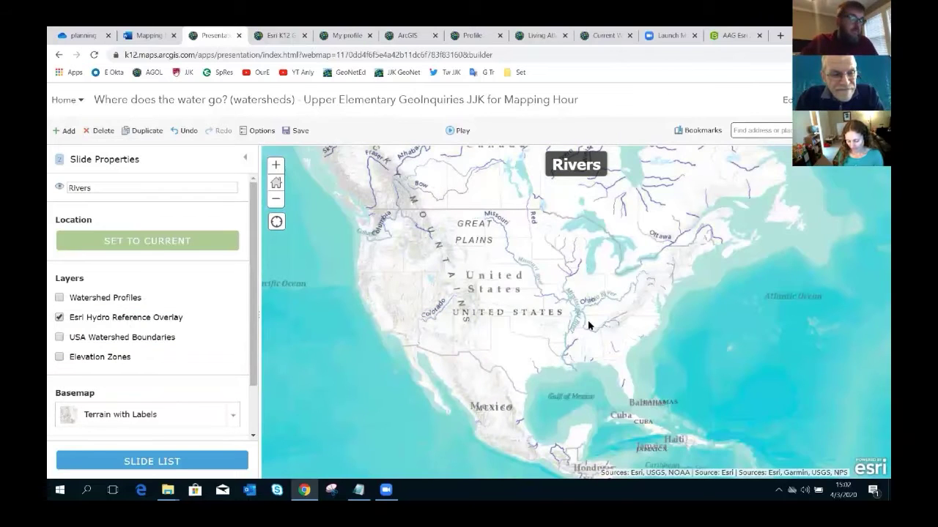
scroll(439, 315, up, 3)
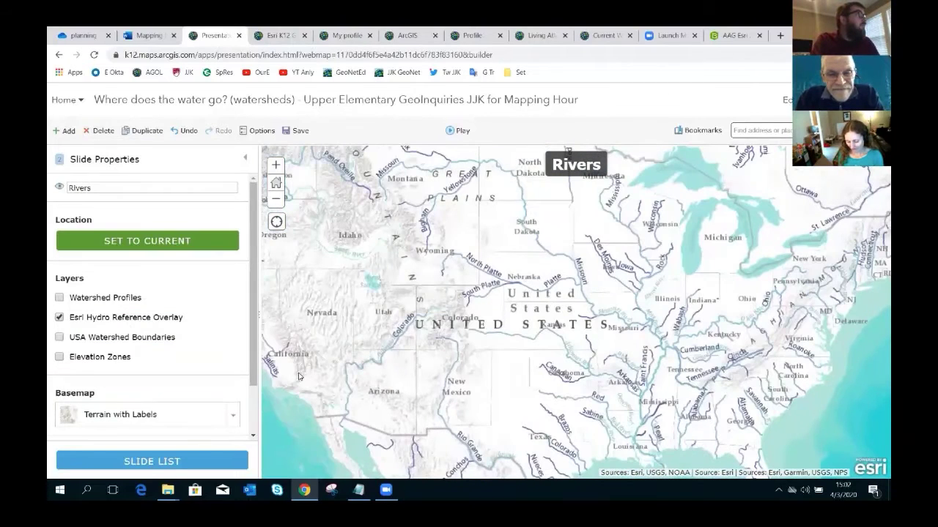
click(137, 248)
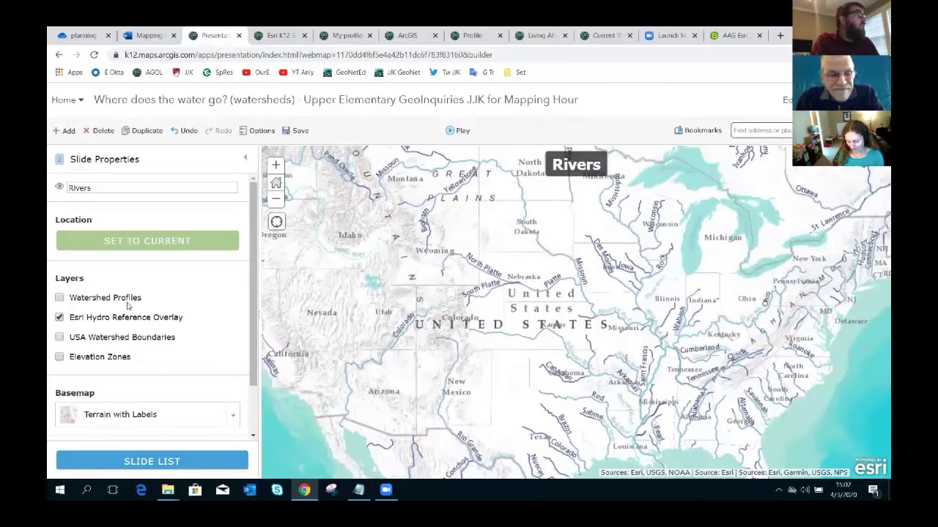
Step: Return to the slide list and try to move the Rivers slide below Colorado Watersheds
click(163, 463)
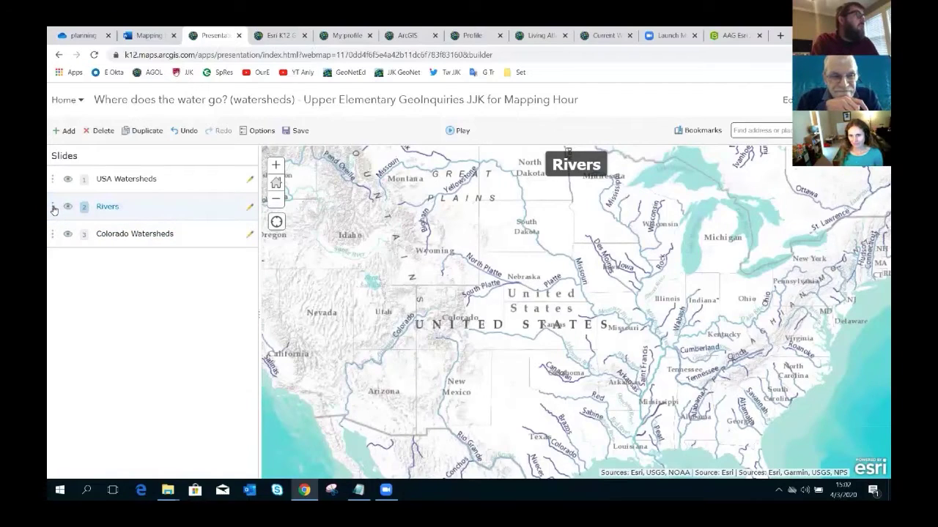
drag(54, 210, 104, 249)
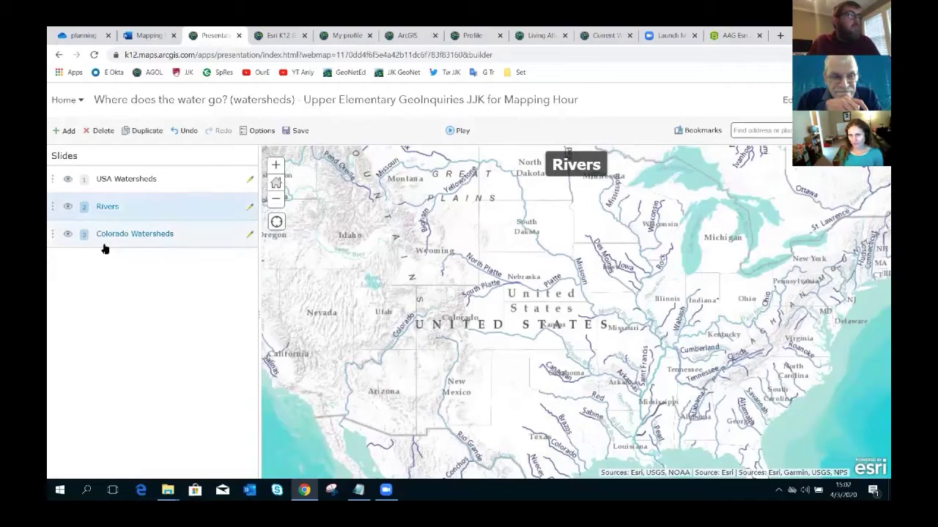
Step: Save the presentation and play its slides, returning to the presentation editor at the end
click(300, 133)
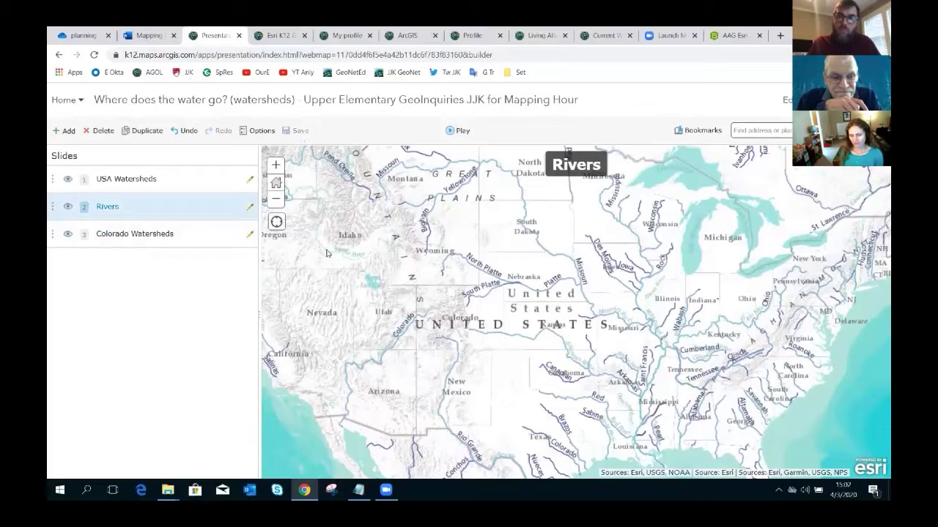
click(454, 130)
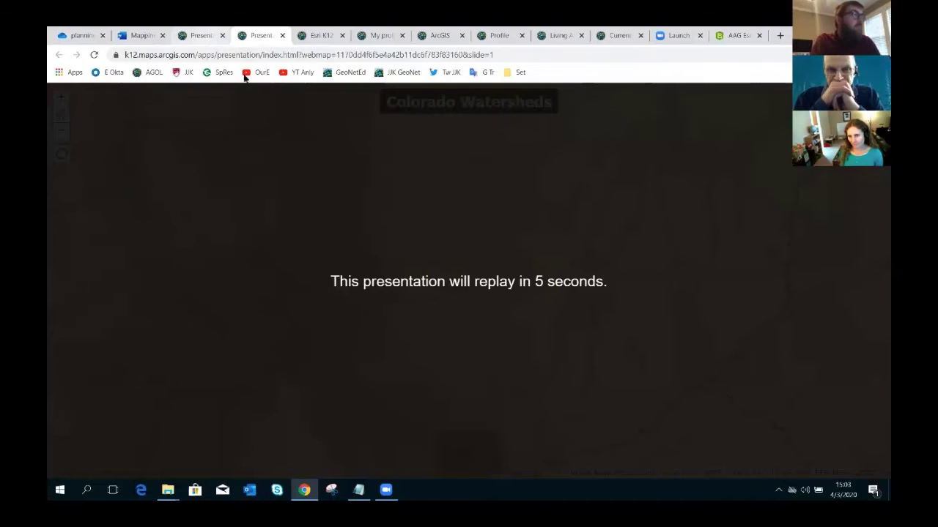
key(ctrl+Page_Up)
Step: Set the presentation's auto advance to None and close its options
click(263, 132)
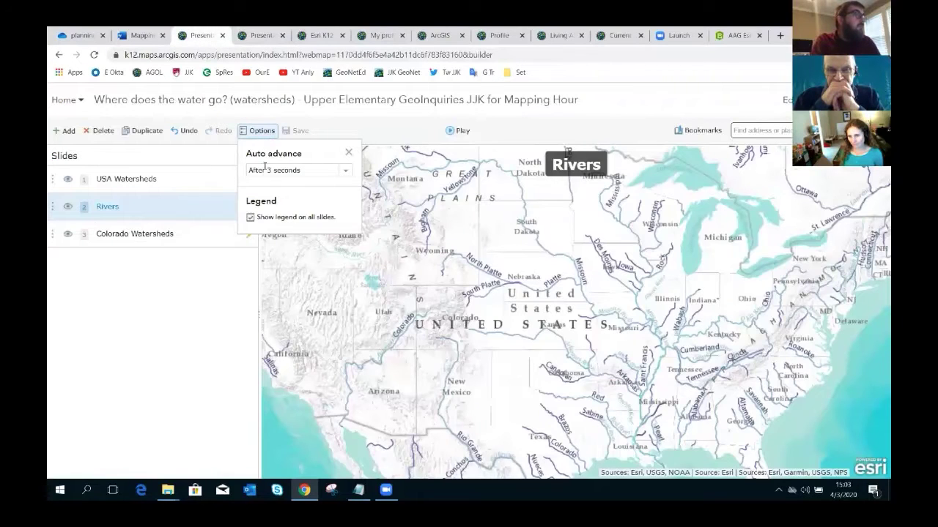
click(345, 169)
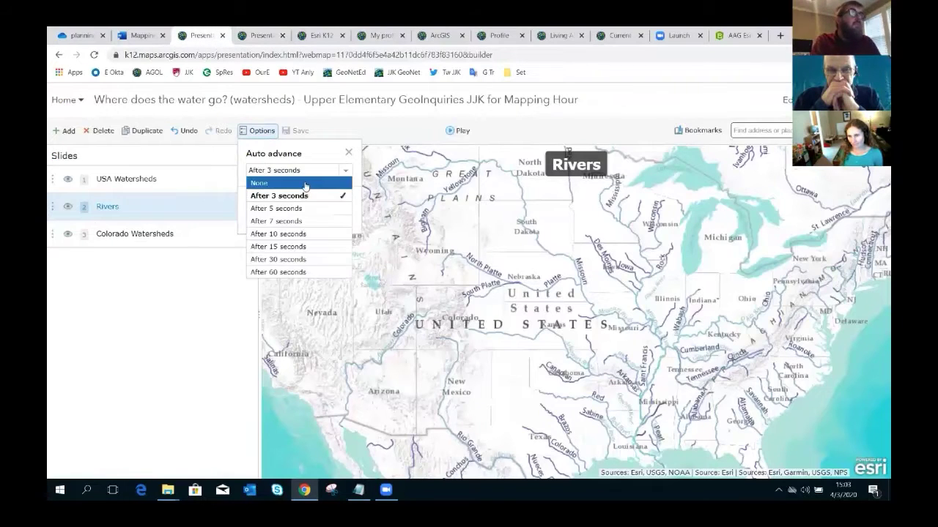
click(307, 183)
click(348, 152)
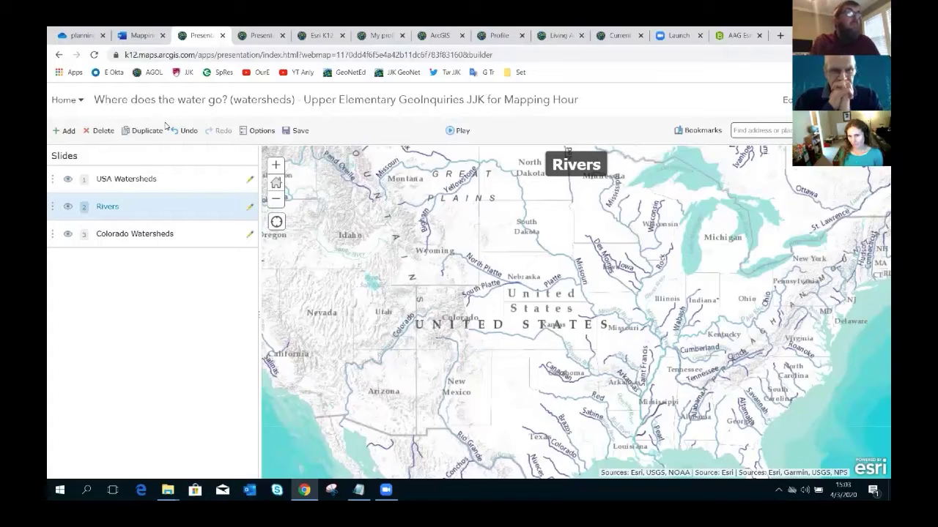
Step: Leave the editor for the Content page, choosing to save the presentation's changes
click(80, 102)
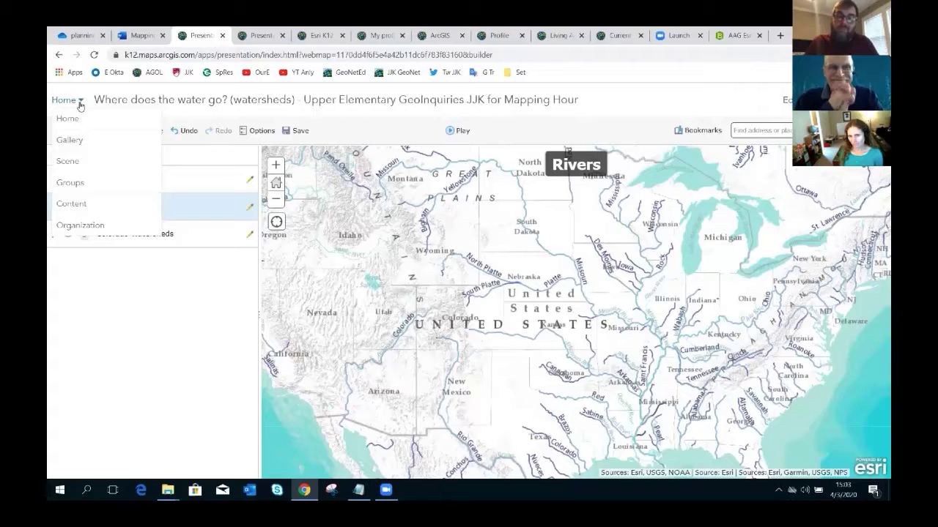
click(70, 207)
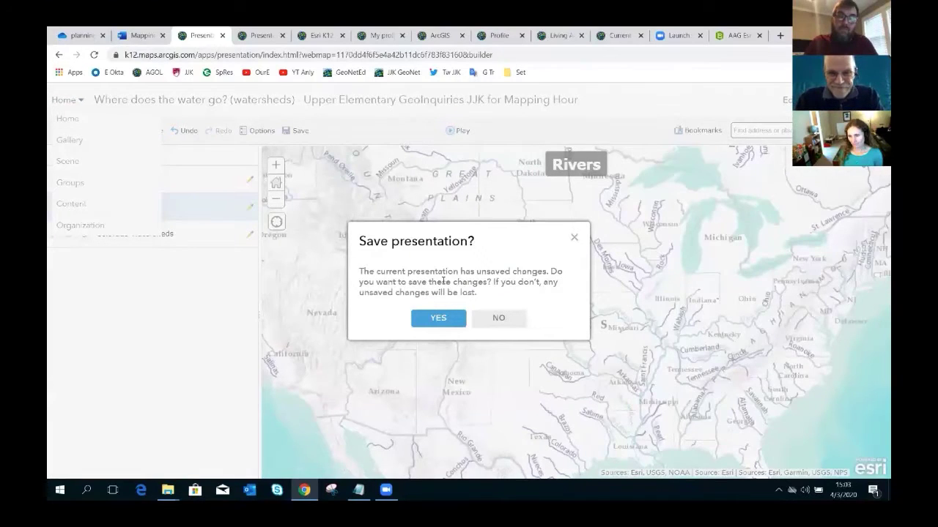
click(442, 319)
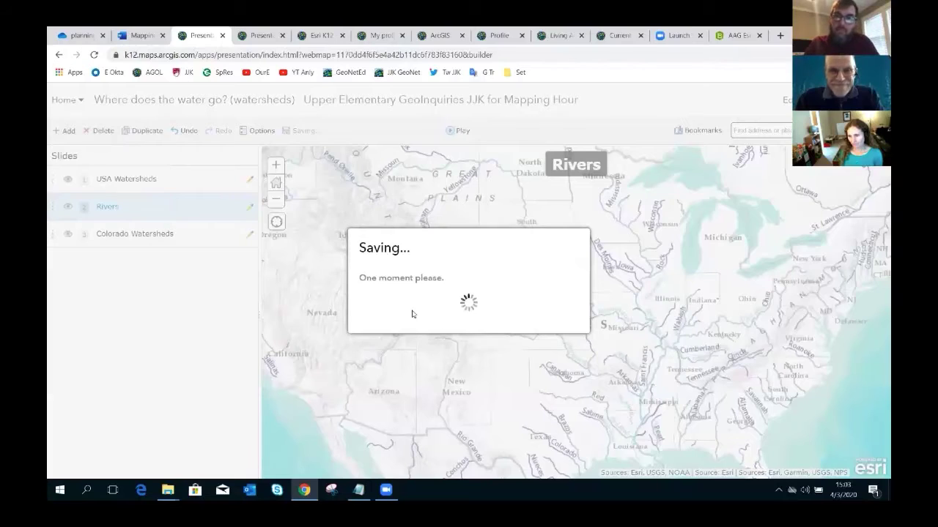
click(469, 306)
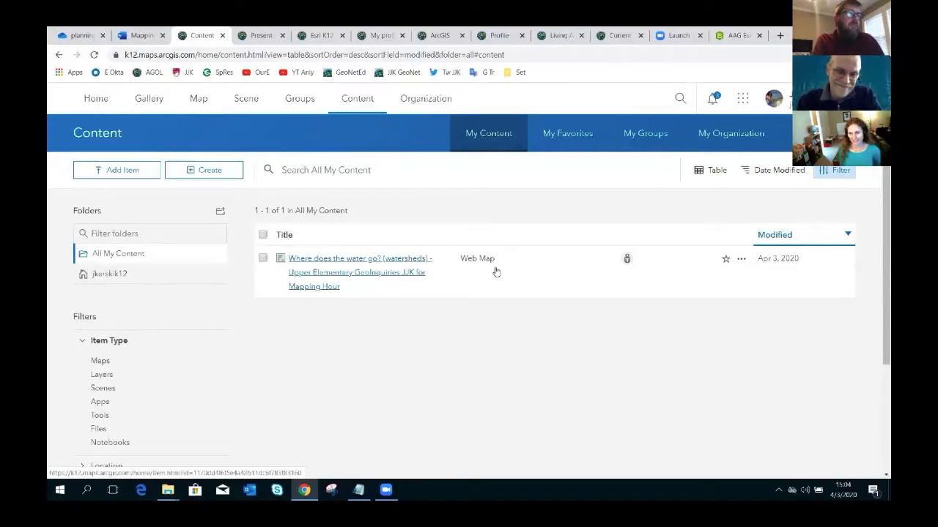
Step: Open the watersheds map's item page and add the Notepad note about the Mapping Hour, created 2 April and revised 3 April 2020, to its description
click(382, 273)
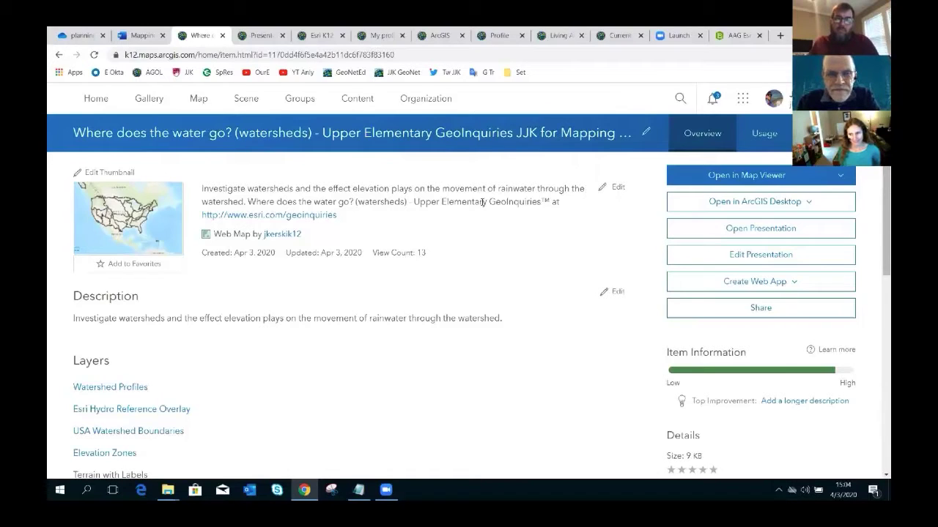
click(619, 294)
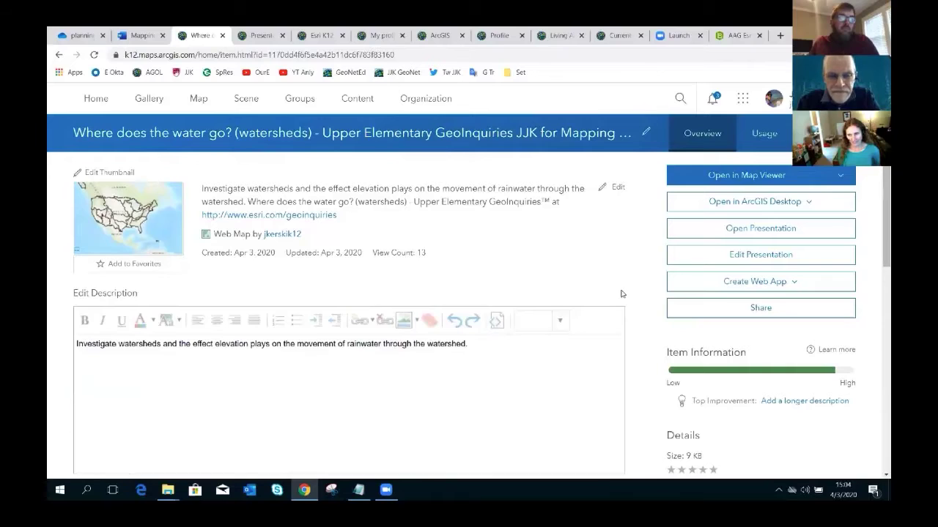
click(360, 491)
drag(628, 161, 561, 134)
key(ctrl+c)
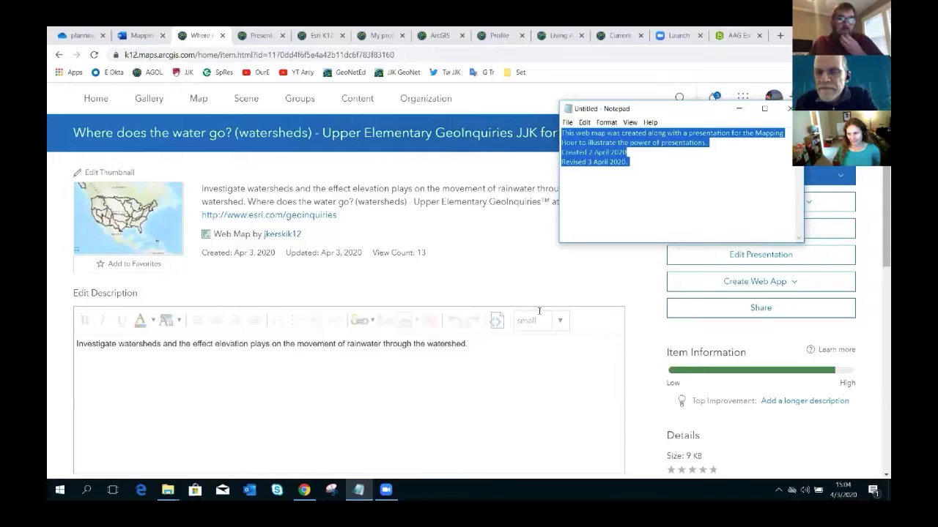
click(511, 343)
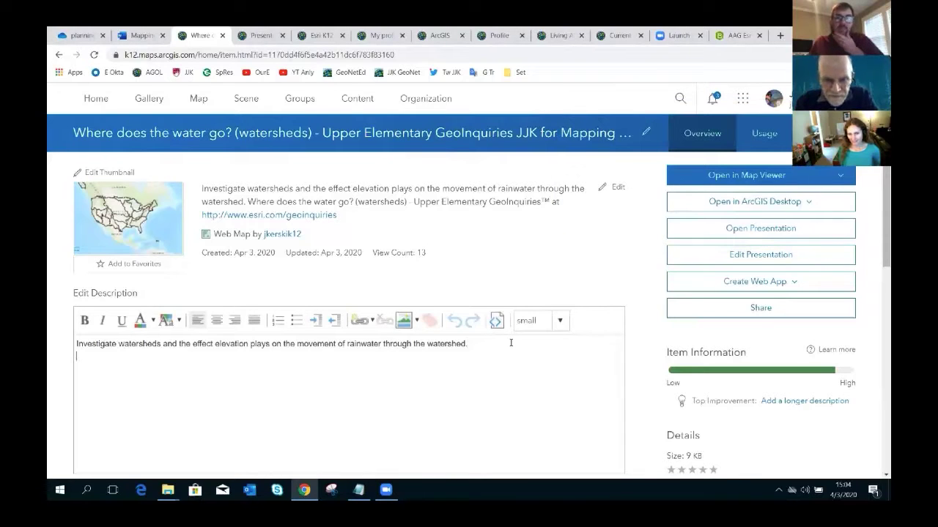
key(ctrl+v)
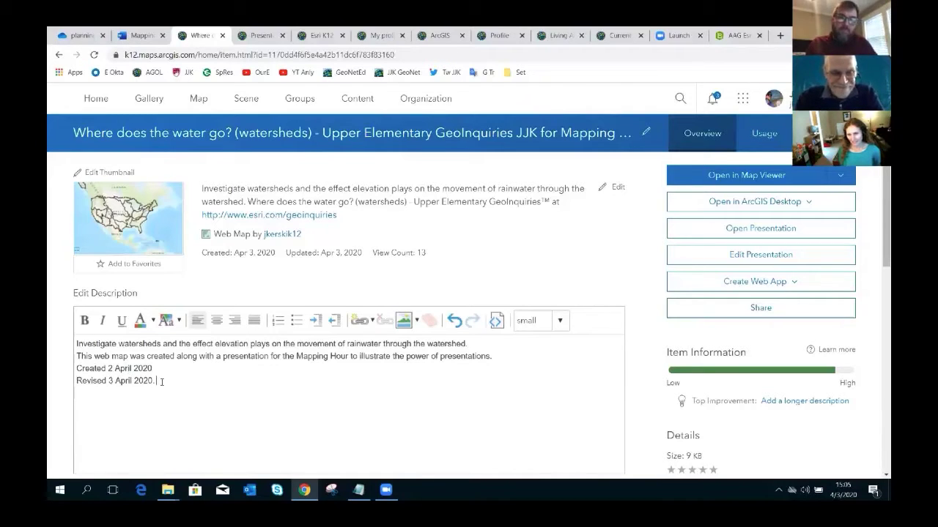
drag(94, 356, 466, 357)
click(448, 357)
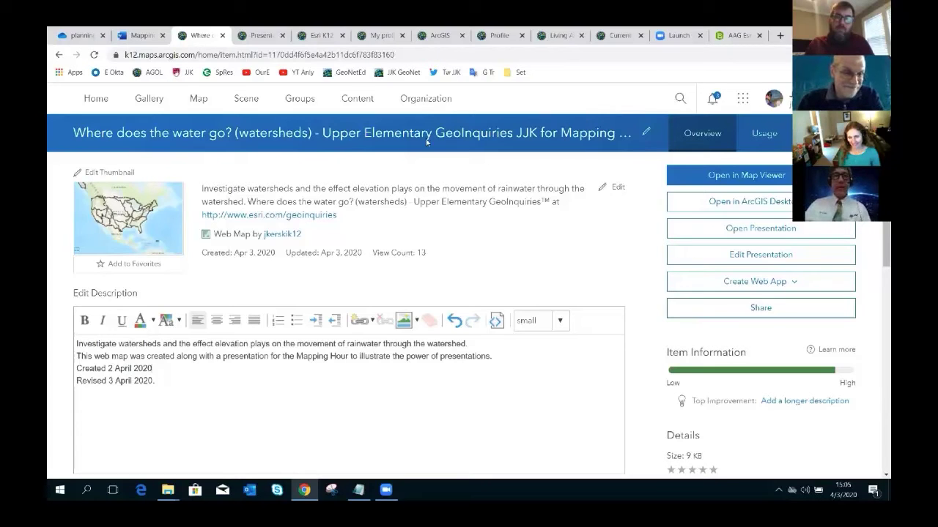
Step: Examine the map owner's profile card, including the full biography, groups and items
click(287, 239)
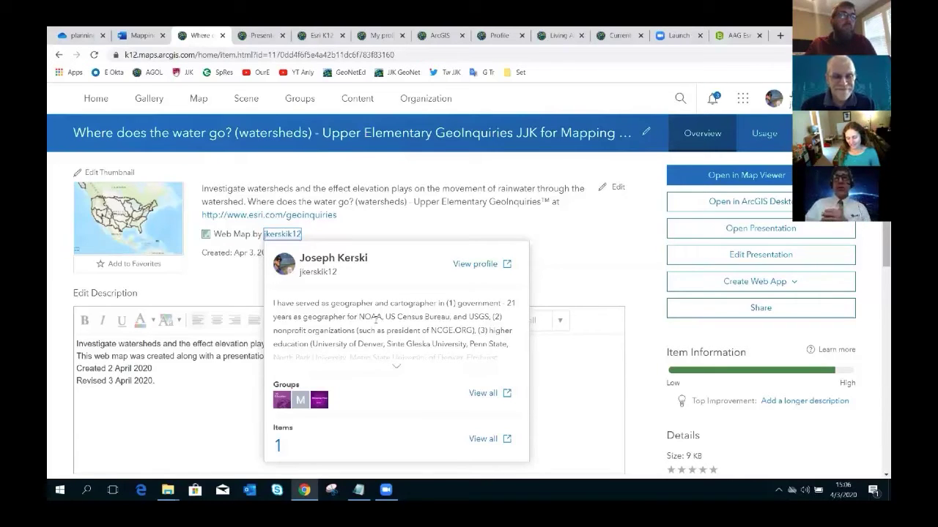
click(396, 365)
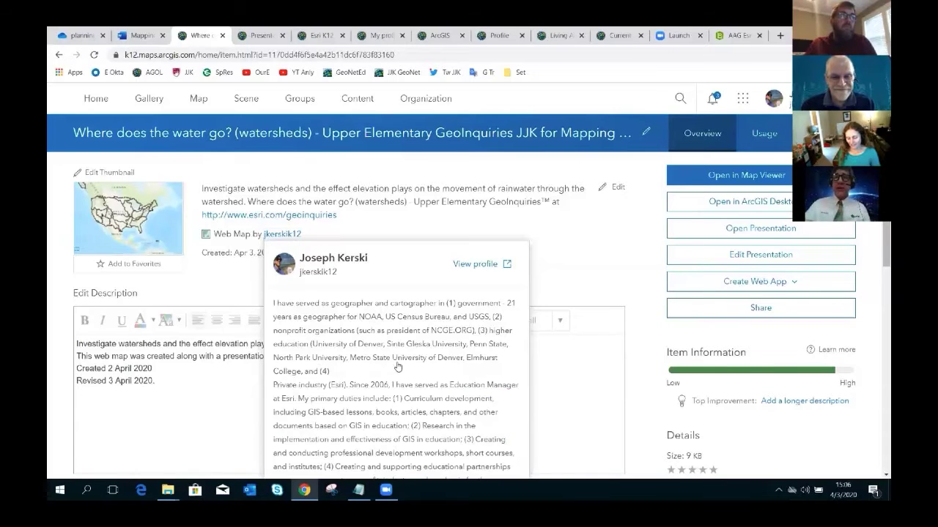
scroll(398, 366, down, 3)
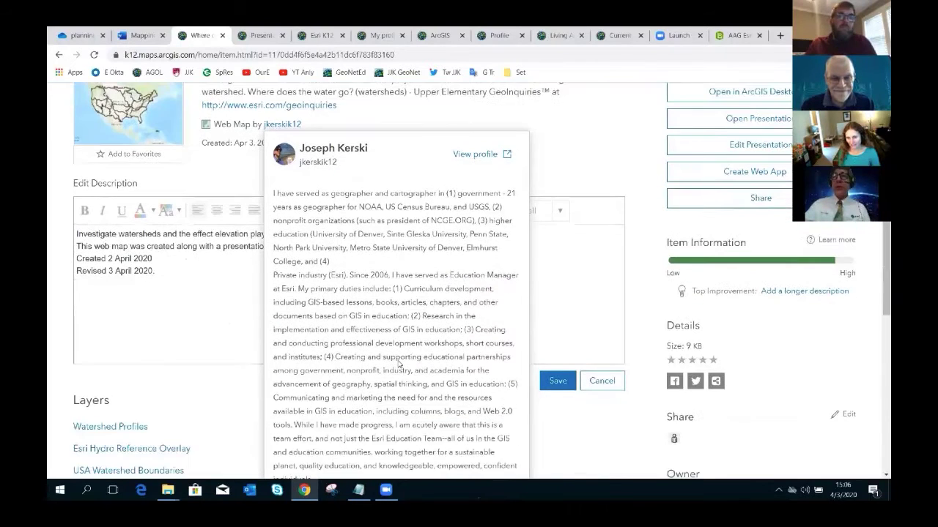
scroll(398, 364, up, 3)
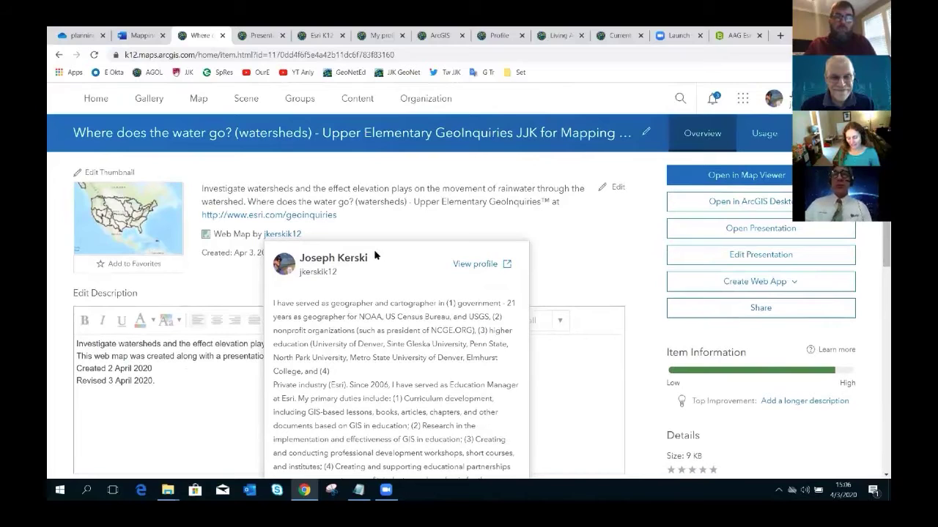
scroll(377, 328, down, 4)
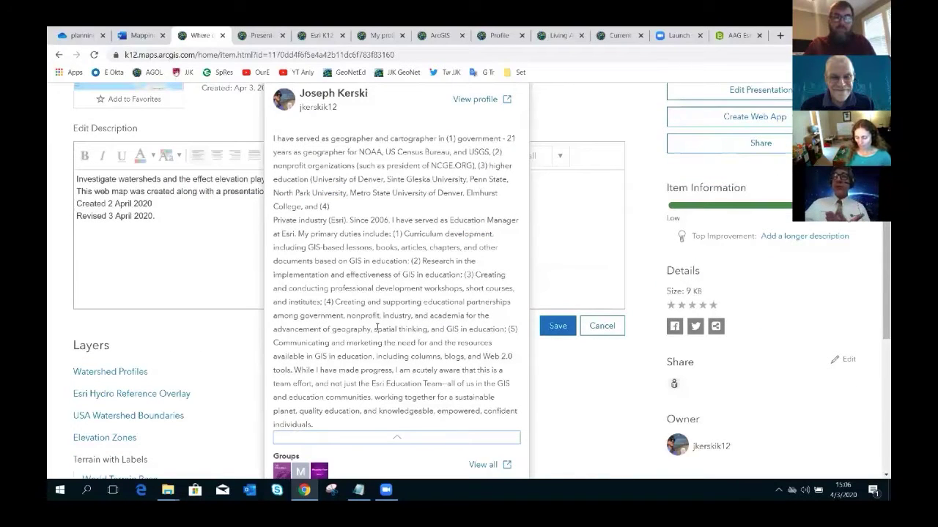
scroll(377, 328, up, 4)
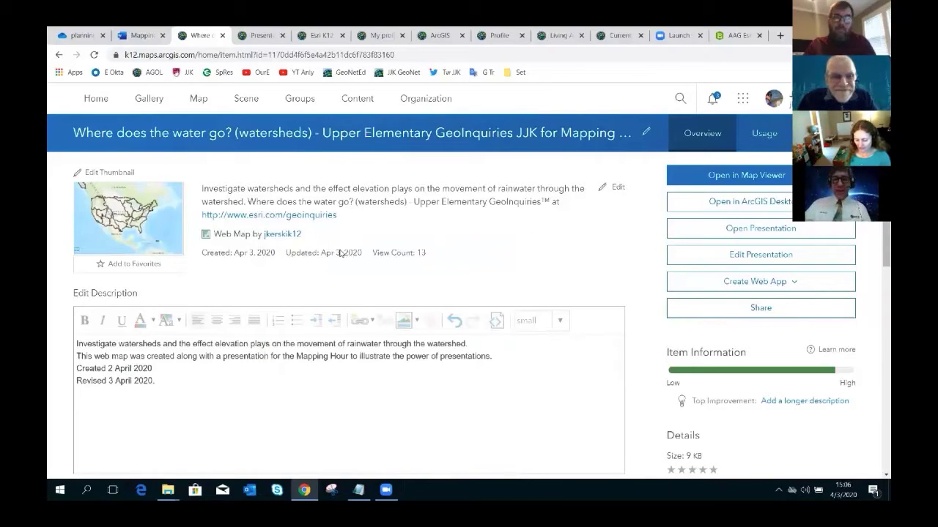
mouse_move(286, 235)
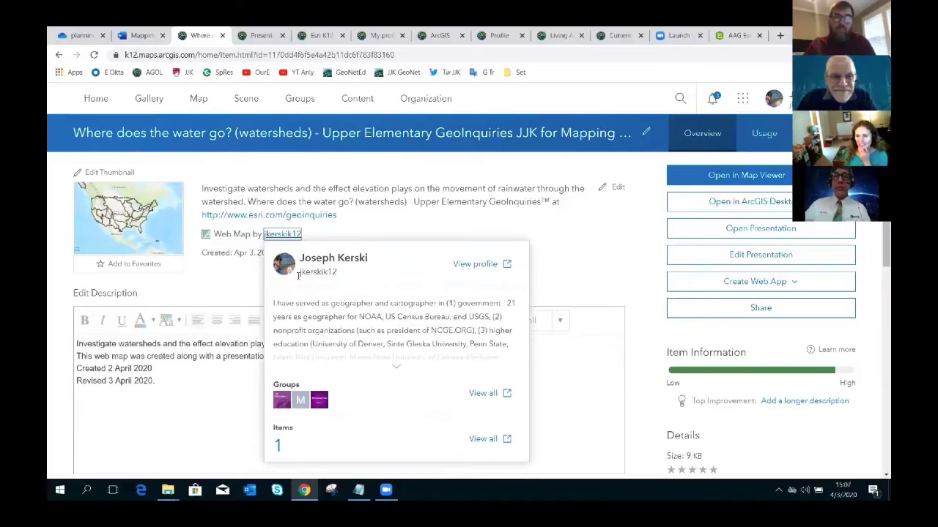
scroll(324, 334, down, 1)
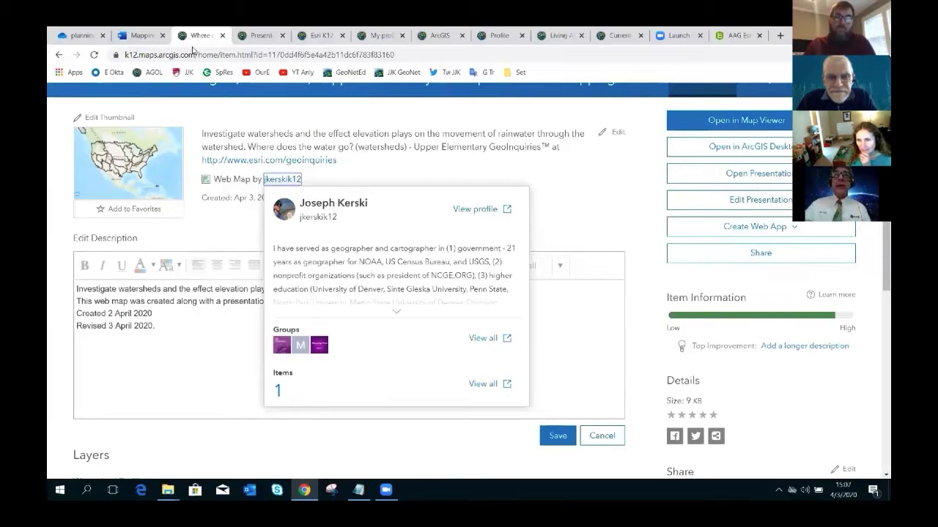
scroll(198, 129, up, 1)
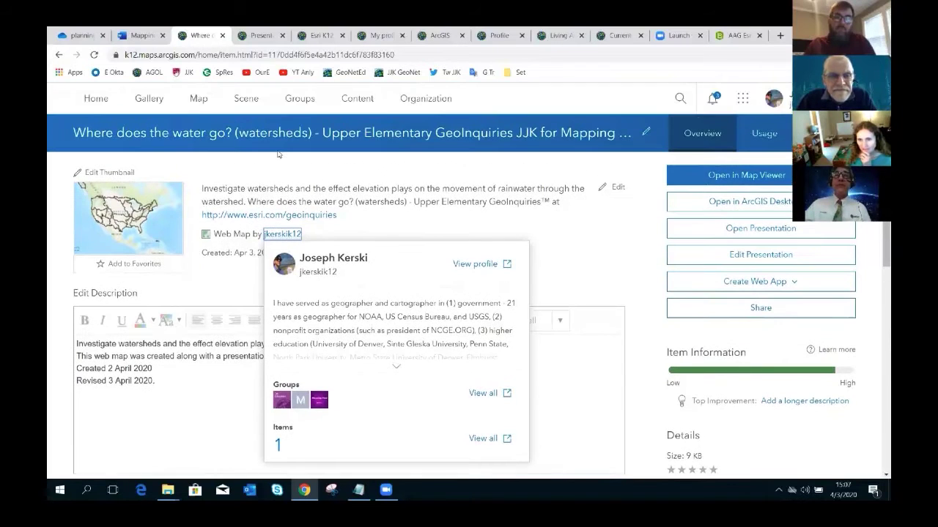
Step: Leave the map's item page for the account's own profile page and review its bio, profile visibility and groups
click(349, 101)
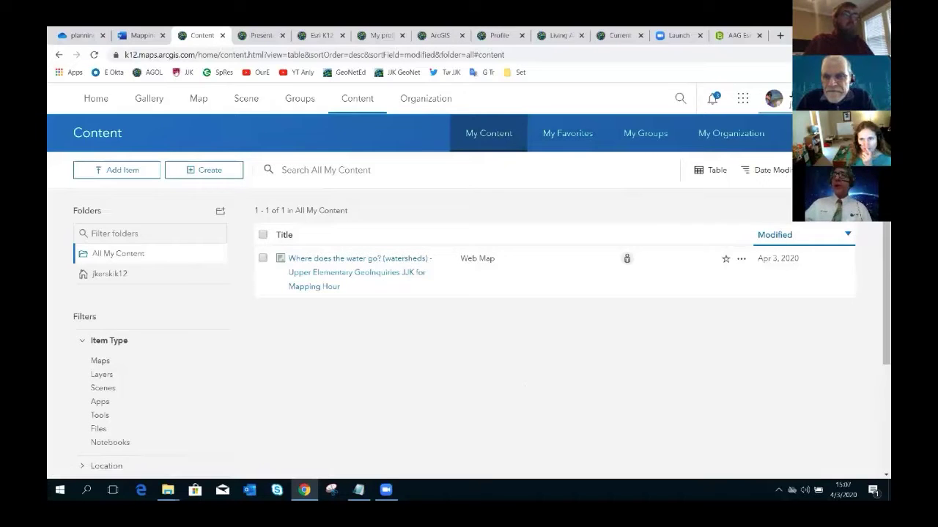
click(780, 99)
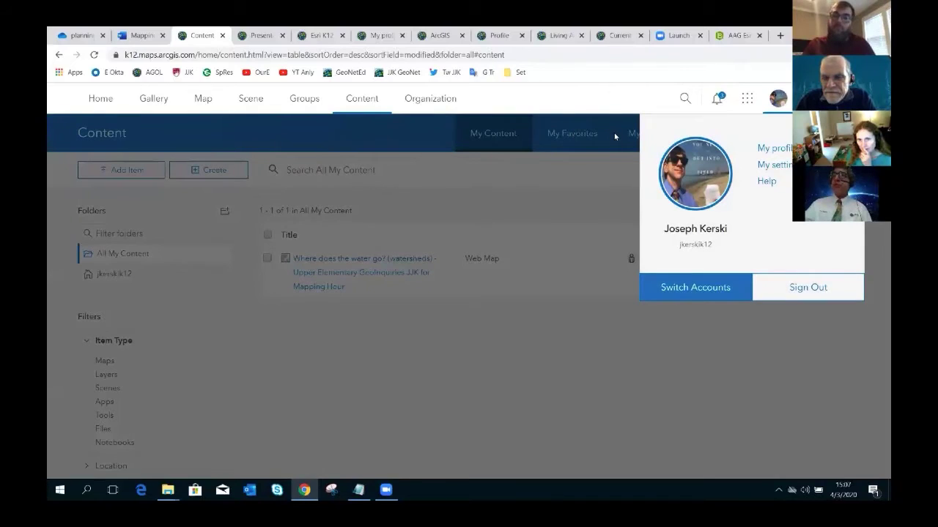
click(781, 151)
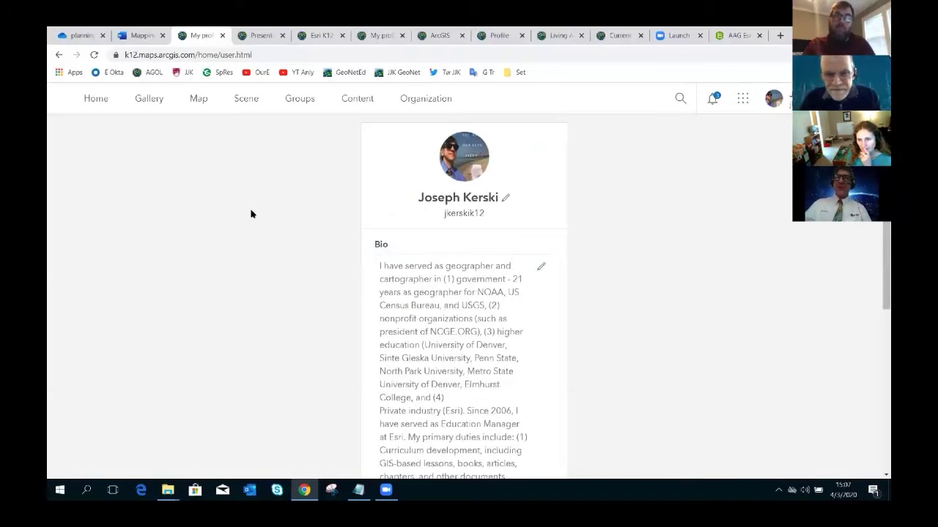
scroll(541, 246, down, 2)
scroll(541, 246, down, 1)
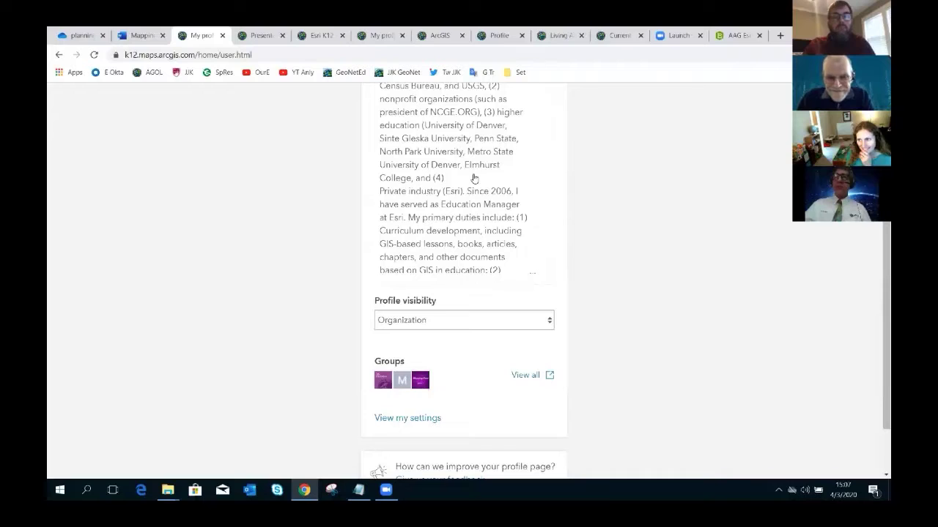
Step: Review the profile visibility choices on the account's profile page and keep the visibility at Organization
scroll(459, 234, down, 1)
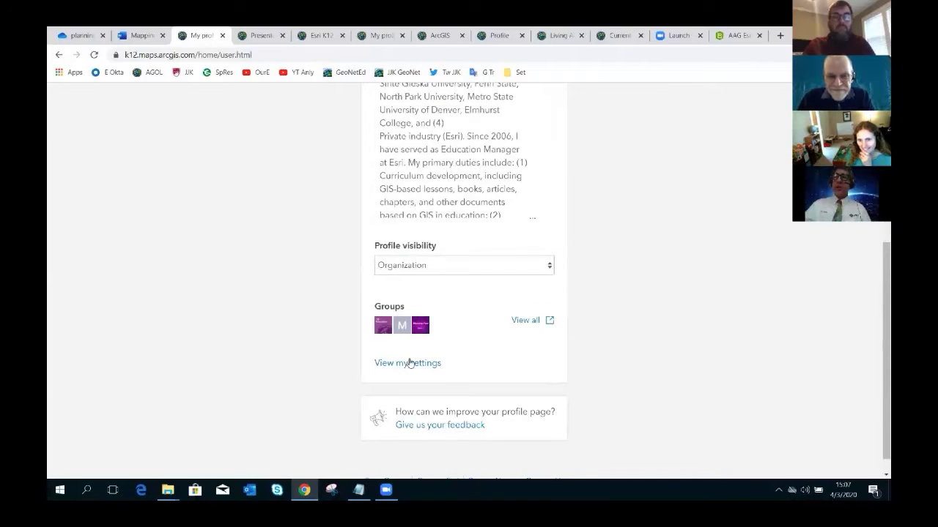
click(419, 268)
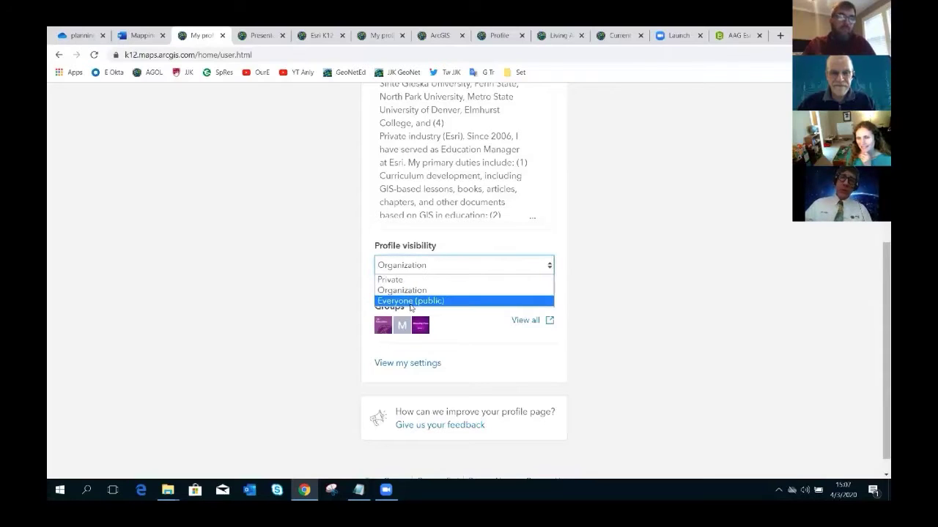
click(416, 290)
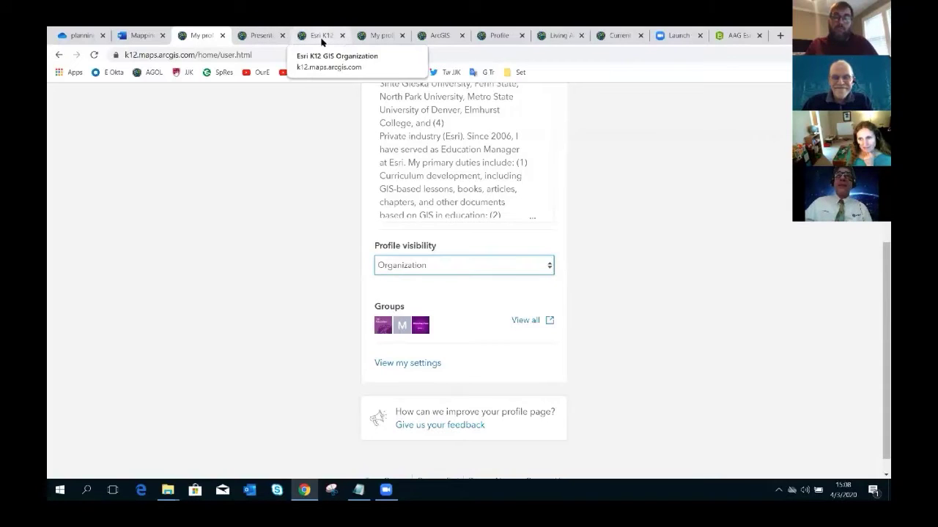
Step: Compare the tornado search results, the profile of the Dixie Alley Tornadoes layer's owner and the Living Atlas weather results
click(440, 38)
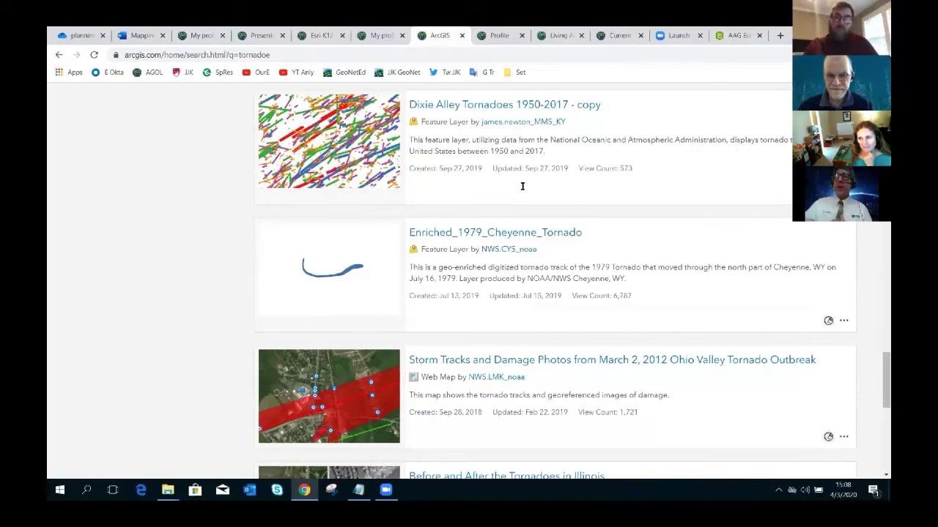
click(499, 35)
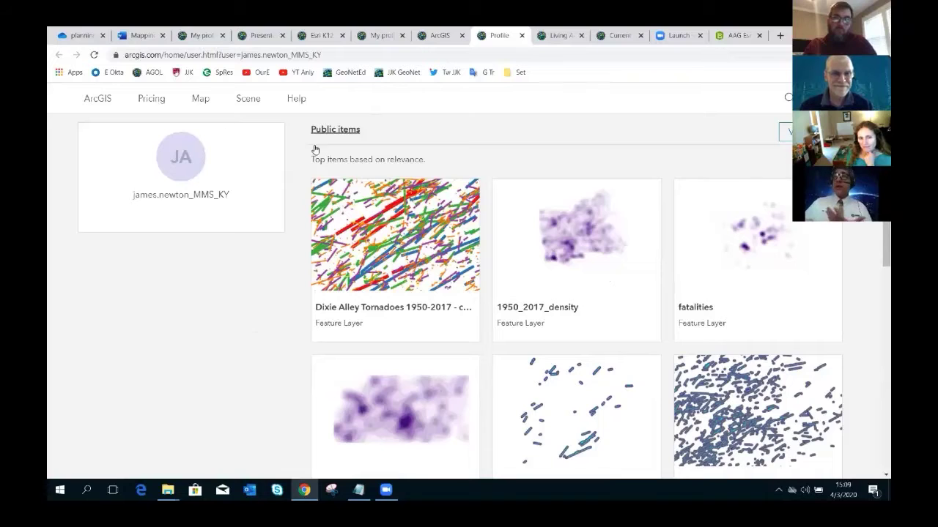
click(542, 37)
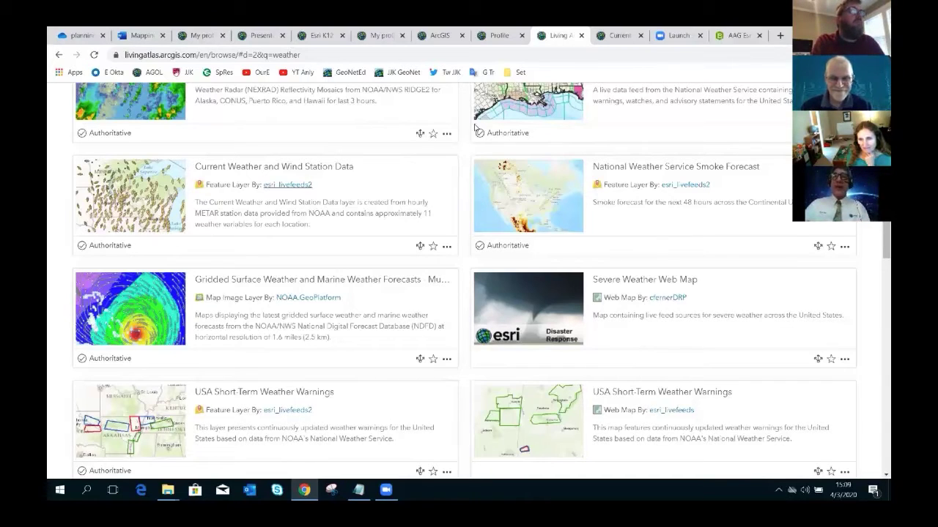
Step: Examine the Current Weather and Wind Station Data item page, including its description, sources, update frequency, owner, tags and credits
click(619, 37)
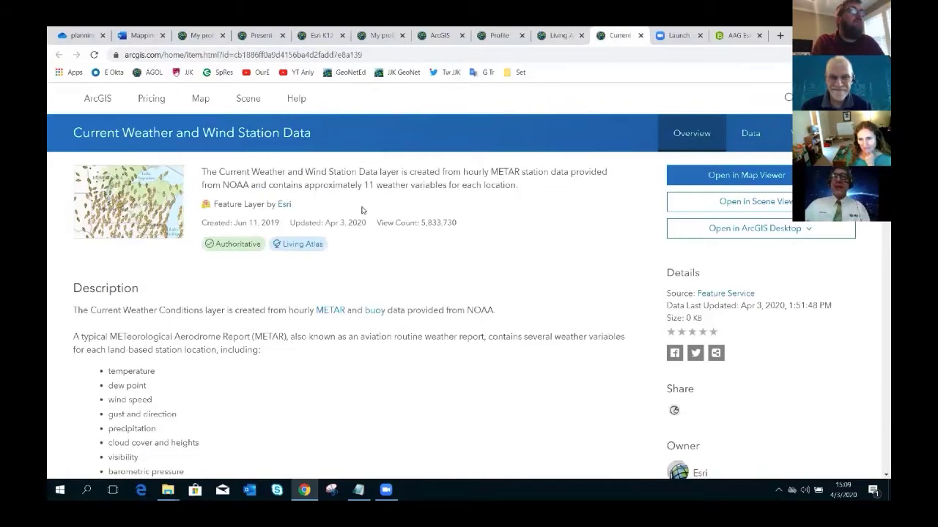
scroll(361, 210, down, 3)
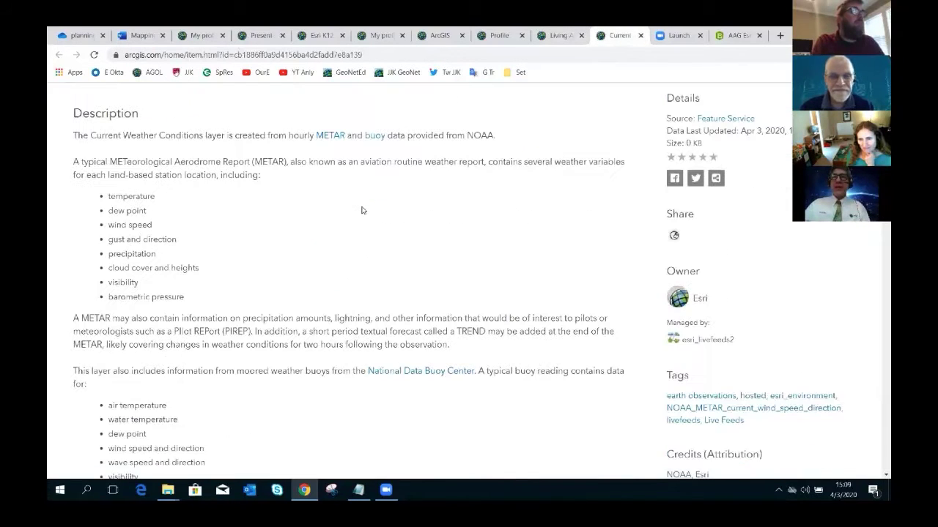
scroll(361, 211, down, 1)
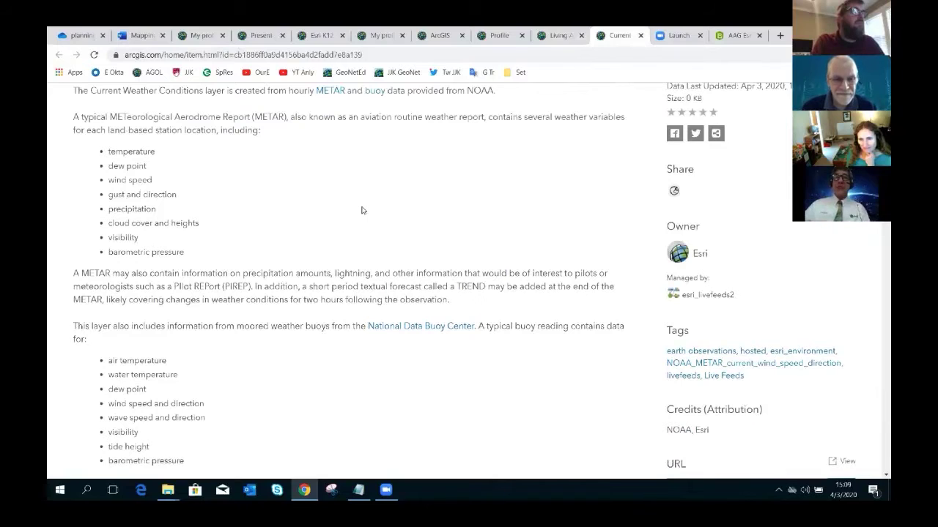
scroll(362, 210, up, 3)
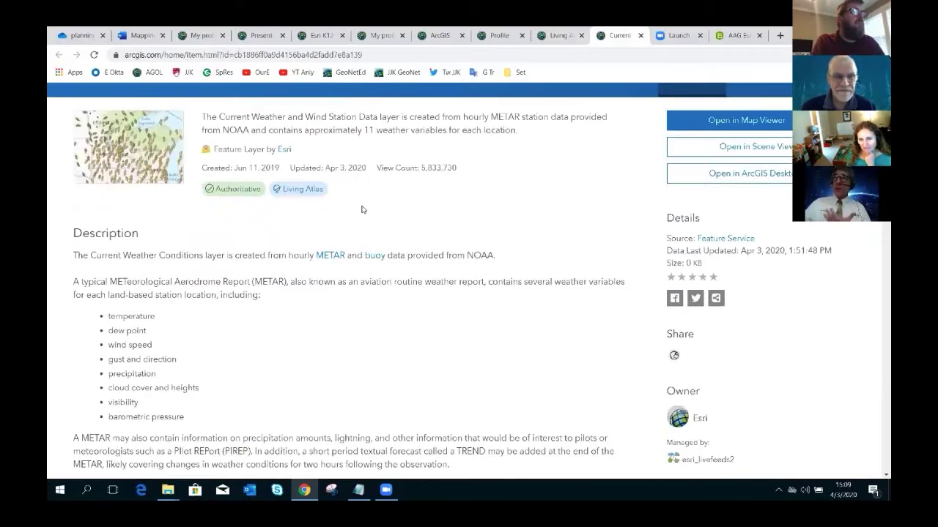
scroll(361, 209, down, 3)
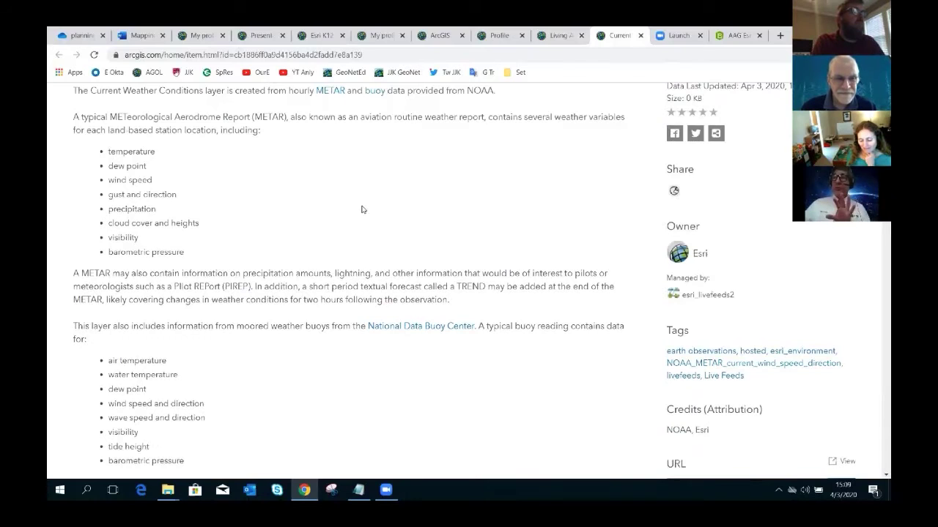
scroll(361, 210, down, 2)
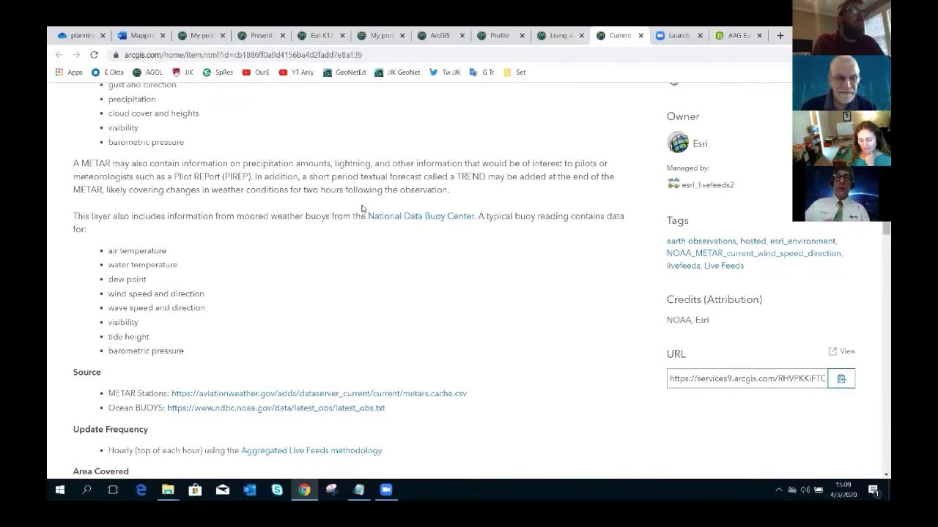
scroll(361, 209, down, 1)
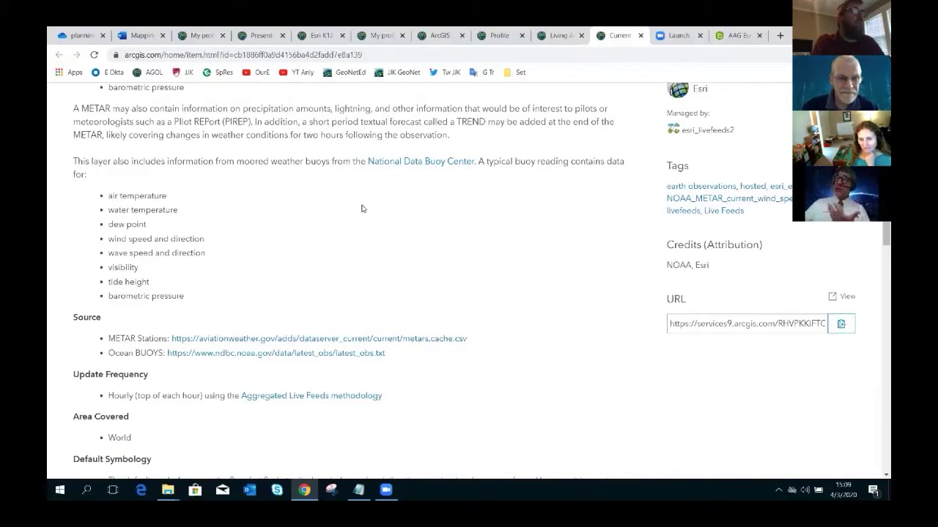
scroll(361, 209, down, 1)
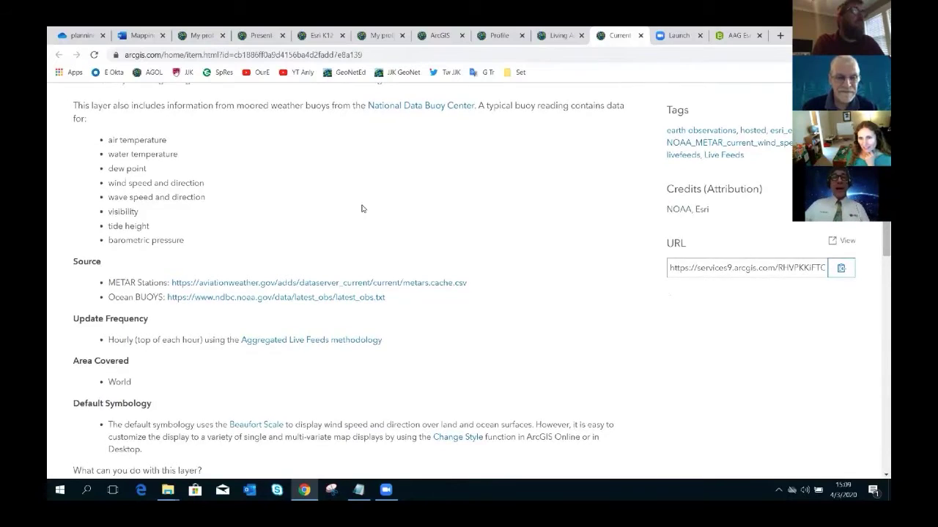
scroll(359, 210, down, 1)
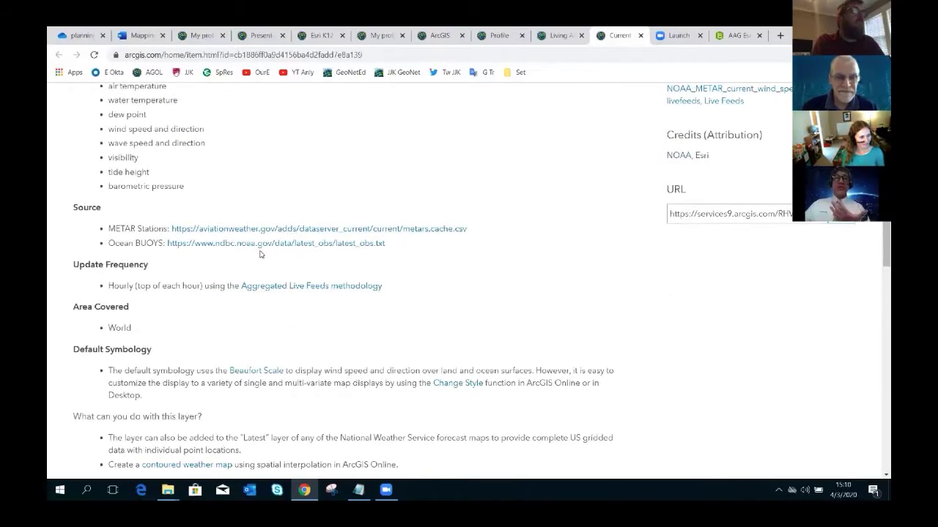
scroll(260, 254, down, 1)
scroll(256, 253, up, 5)
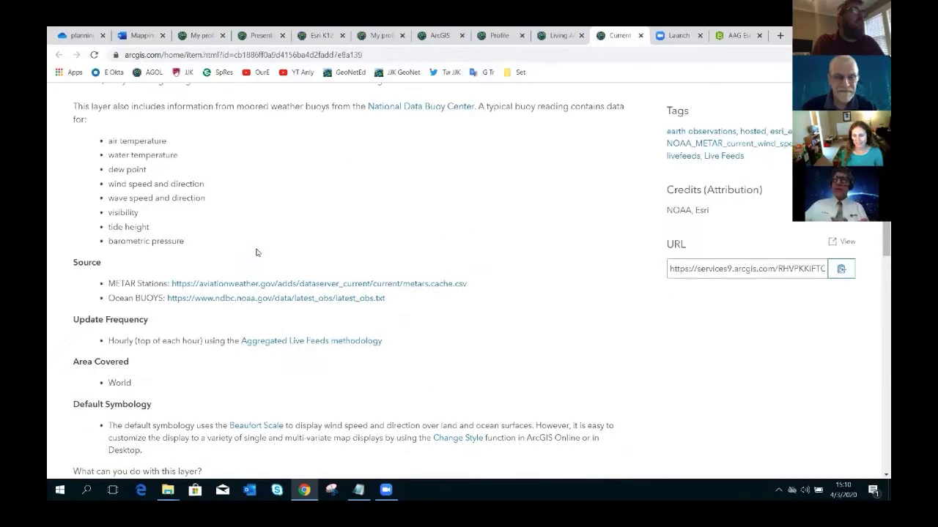
scroll(256, 253, up, 3)
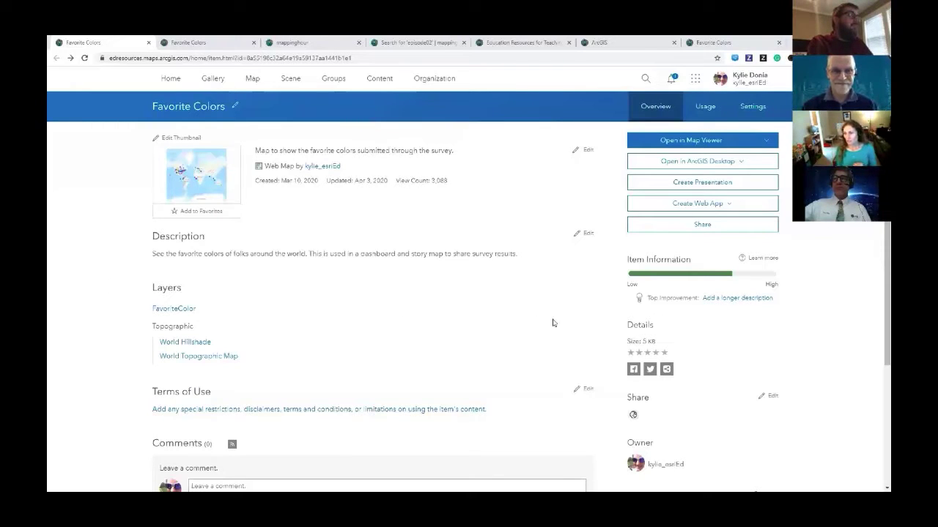
Step: Add the tag "color" to the Favorite Colors map's item page and save the tags
scroll(564, 329, down, 2)
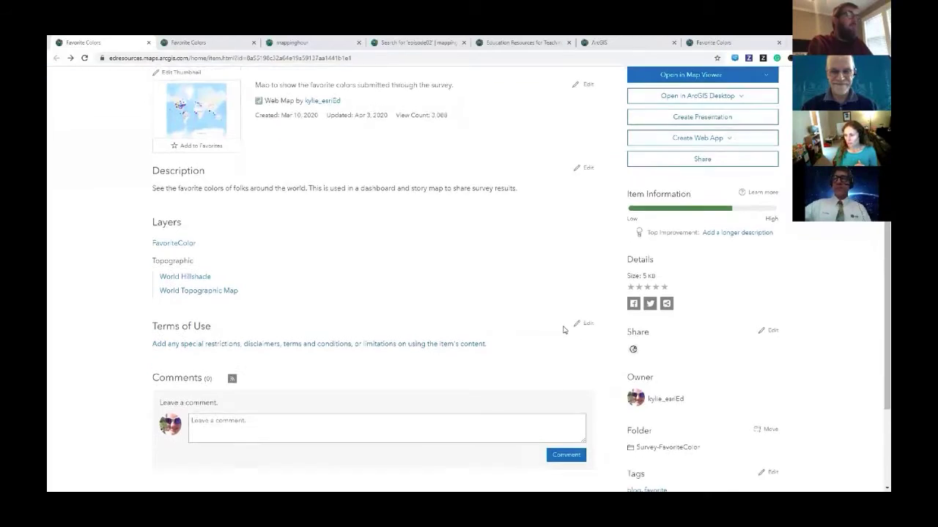
scroll(563, 330, down, 1)
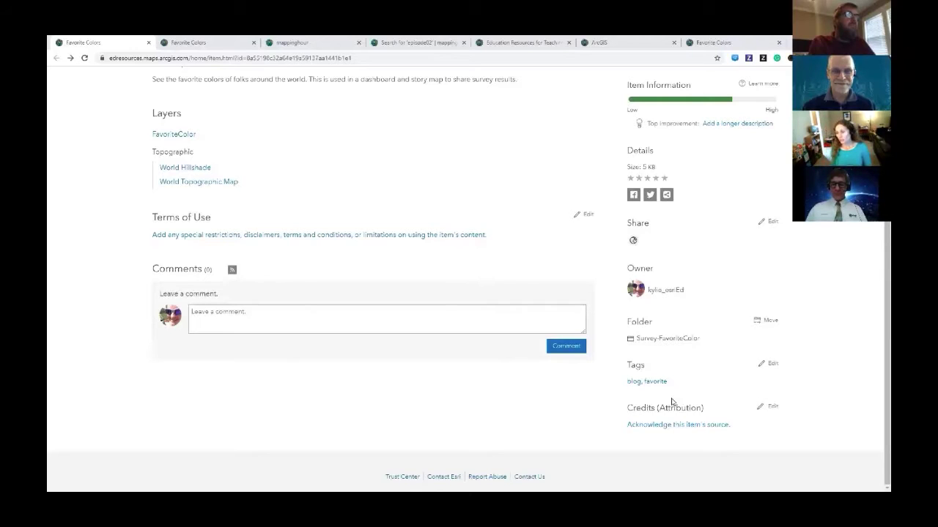
click(773, 365)
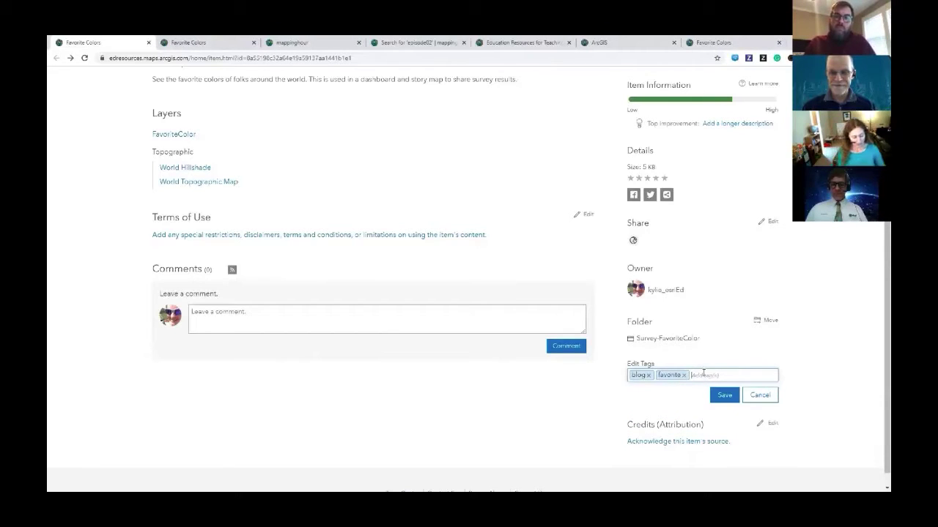
text(col)
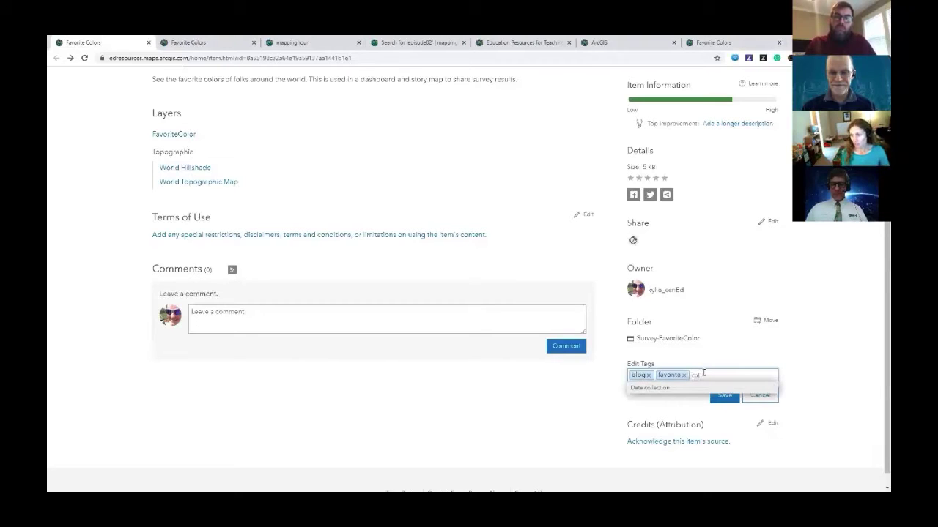
text(or)
key(Return)
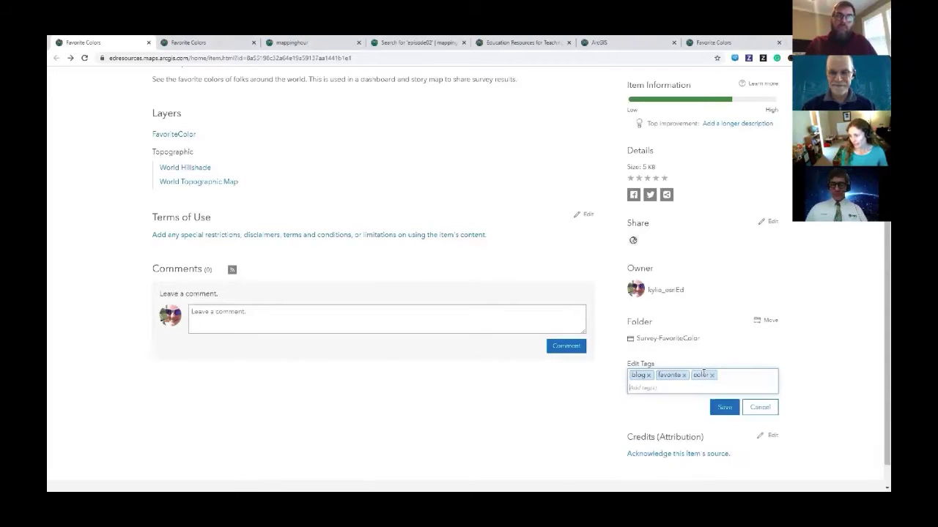
key(Return)
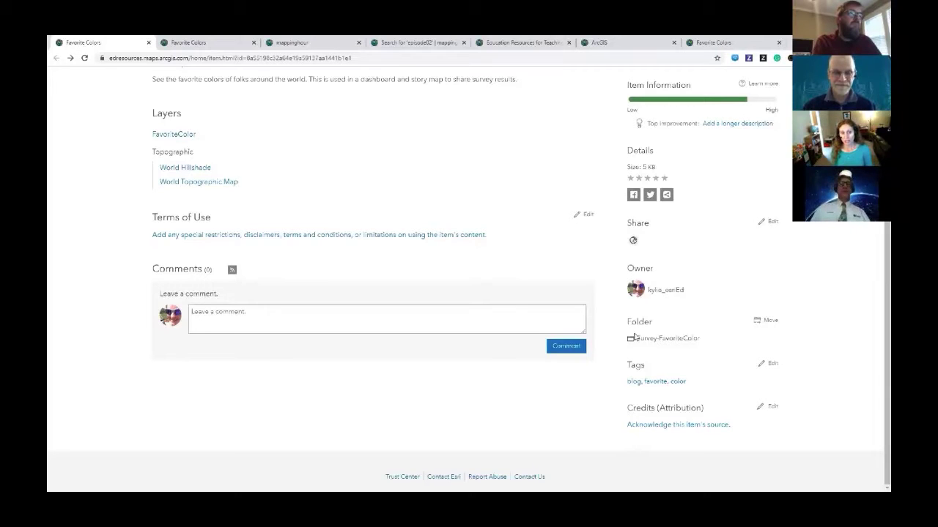
Step: Check the title, tags, summary and folder fields for saving a copy of the Favorite Colors map, without saving the copy
click(188, 44)
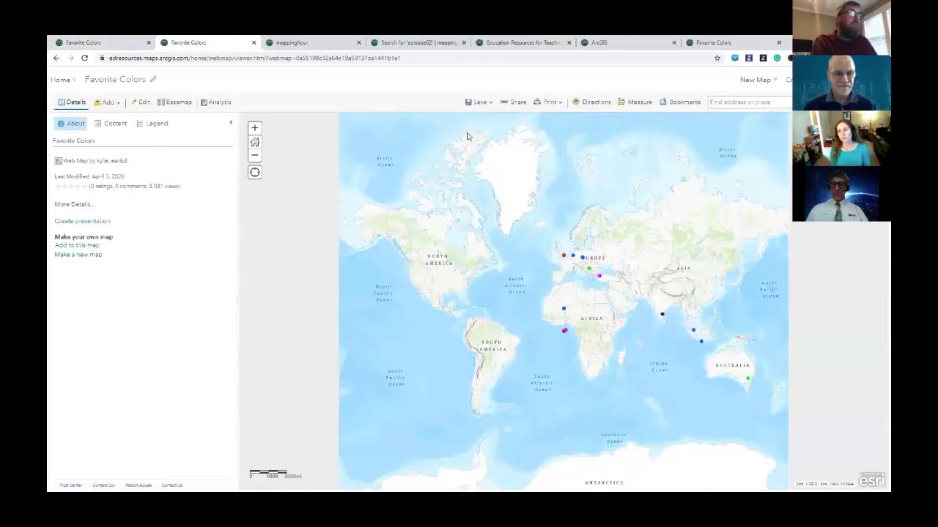
click(480, 107)
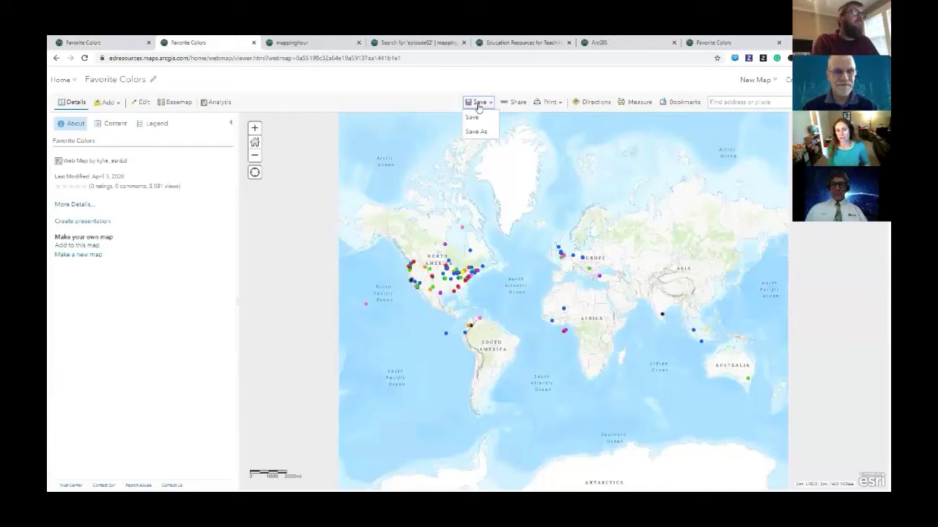
click(476, 131)
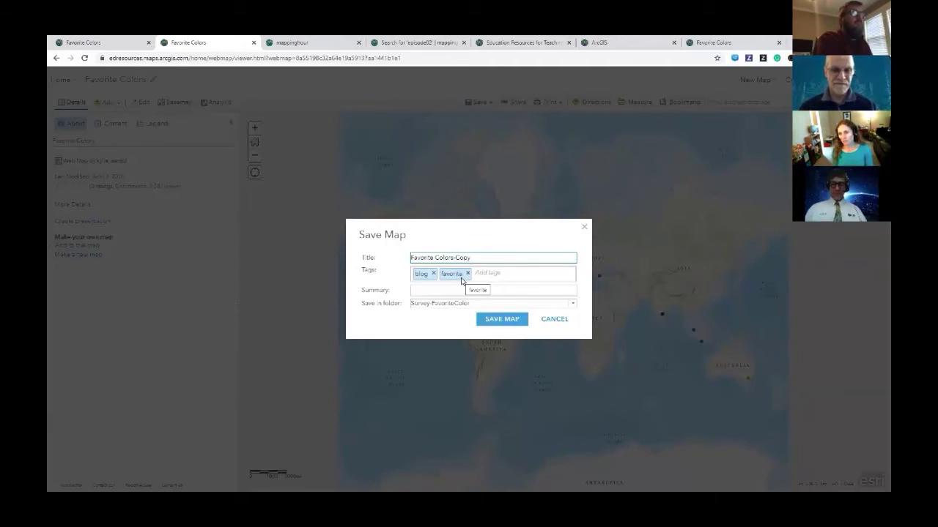
click(553, 322)
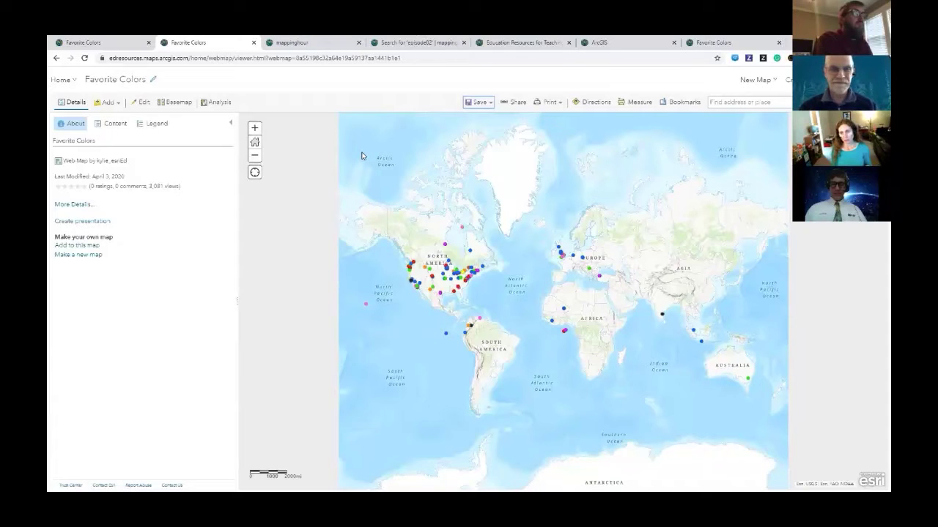
Step: Open the resources referenced in Episode 1 from the Mapping Hour site in a separate browser tab and view them
click(320, 45)
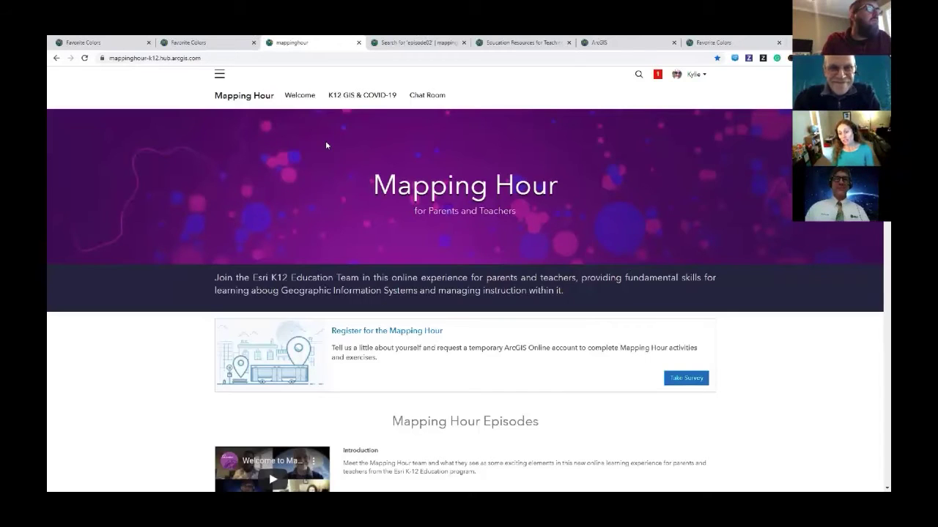
scroll(419, 221, down, 2)
scroll(419, 222, down, 3)
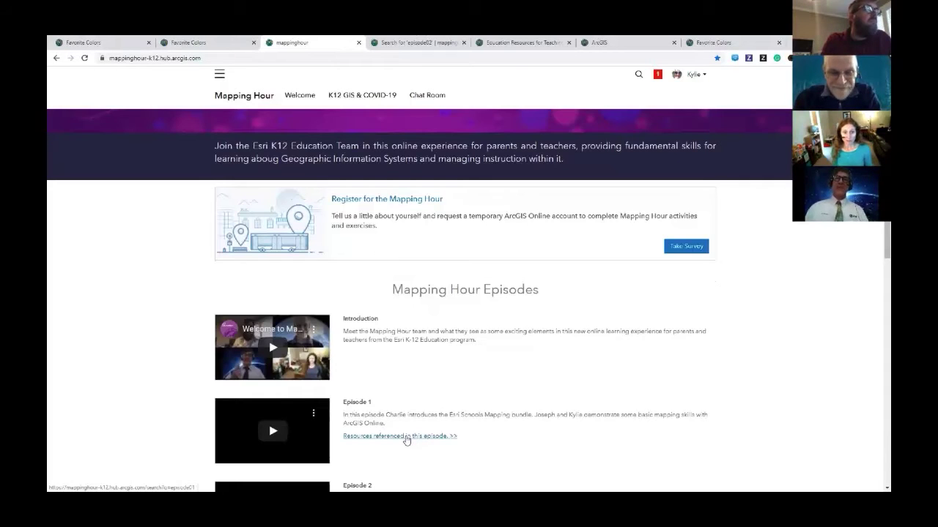
right_click(406, 440)
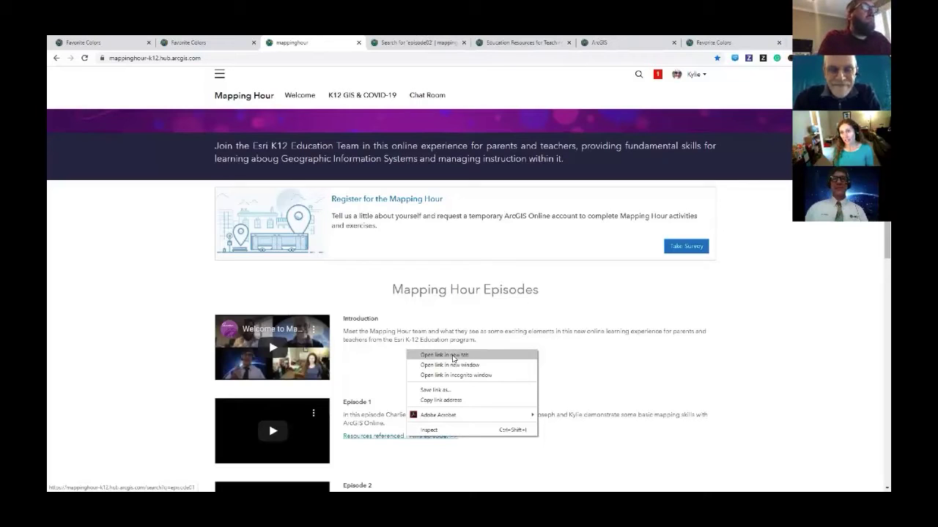
click(453, 358)
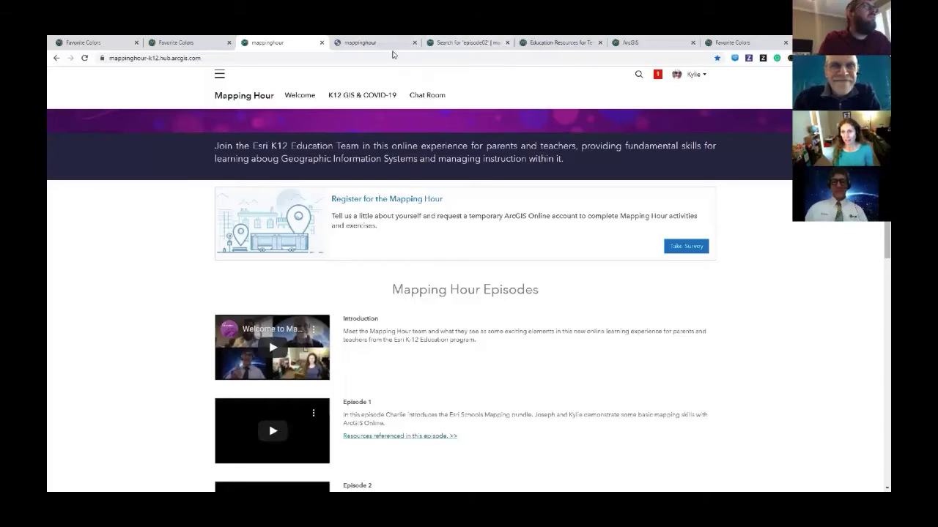
click(391, 45)
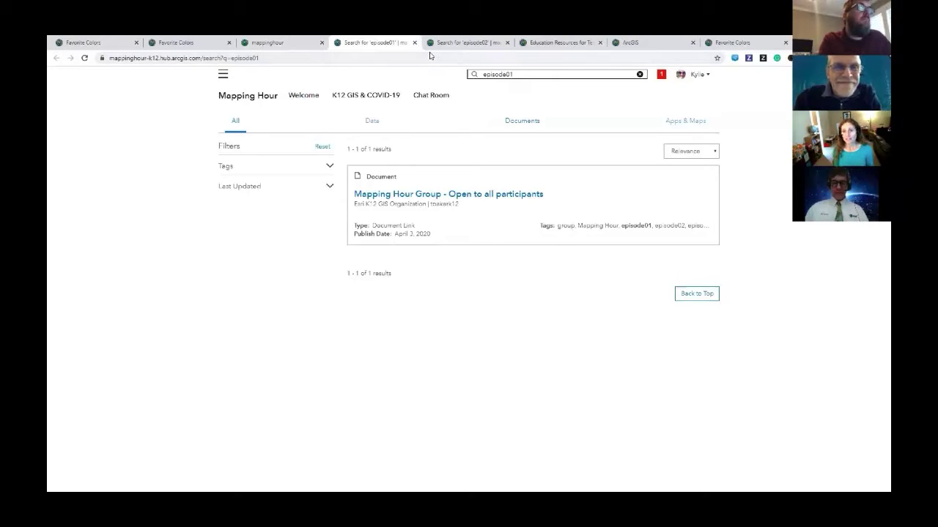
Step: Search the Mapping Hour site for "episode02" and open the GeoInquiry Overview Storymap page
click(329, 168)
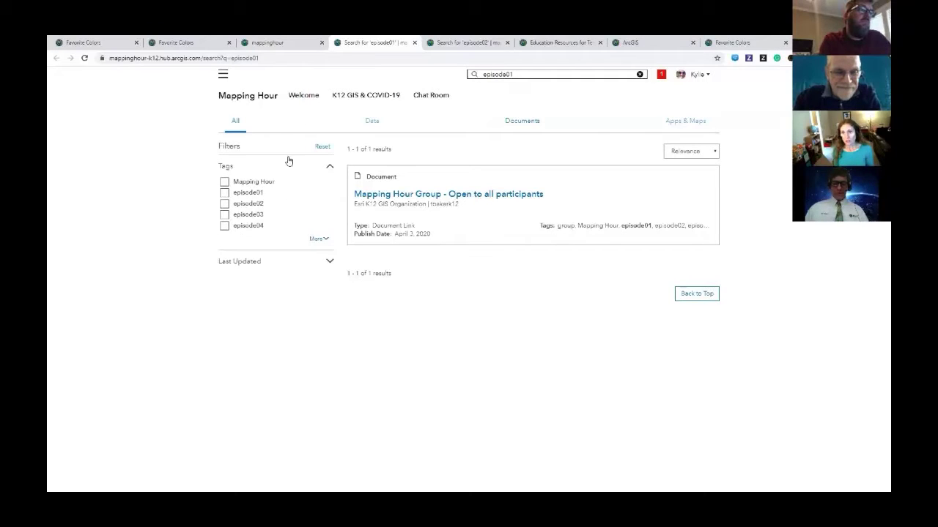
drag(513, 74, 469, 80)
click(441, 82)
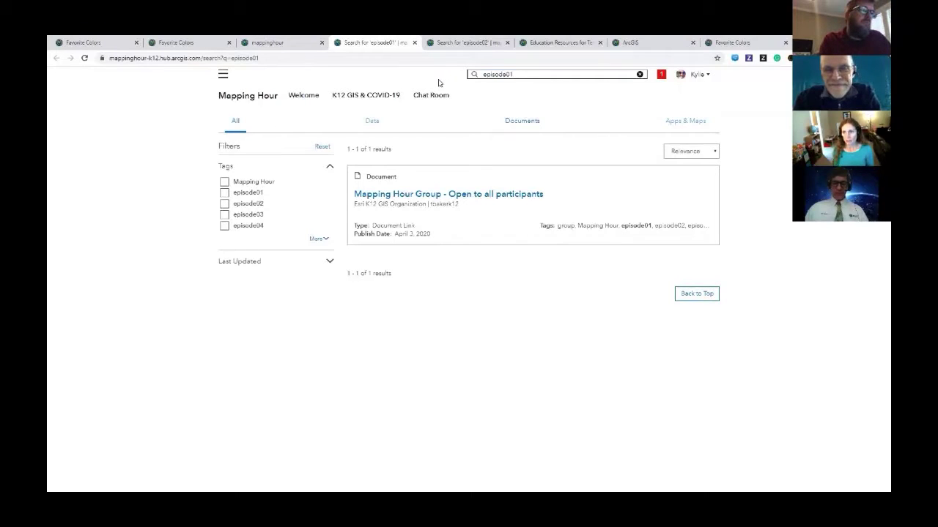
click(530, 74)
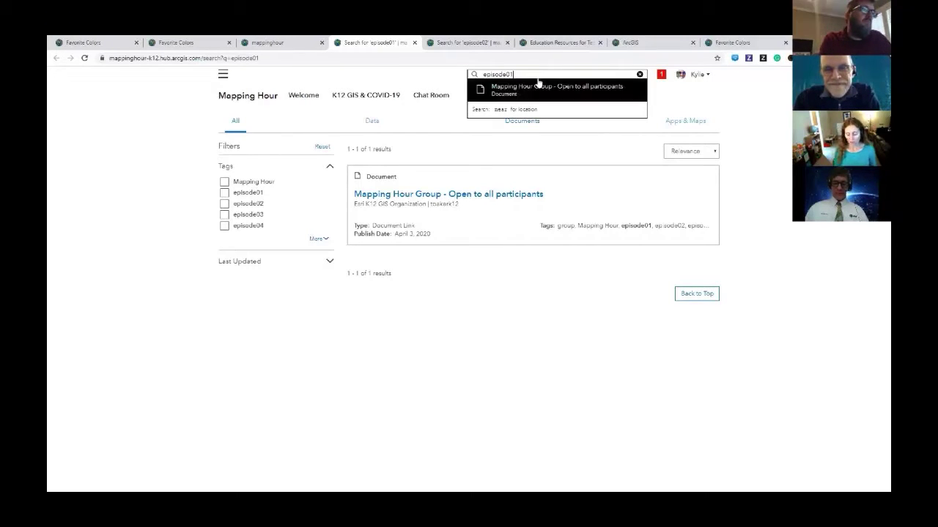
key(BackSpace)
text(2)
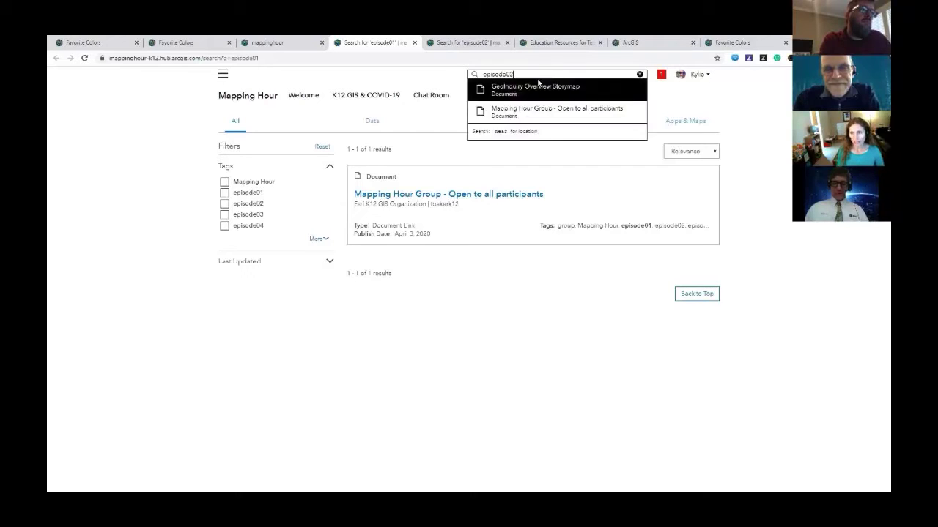
key(Return)
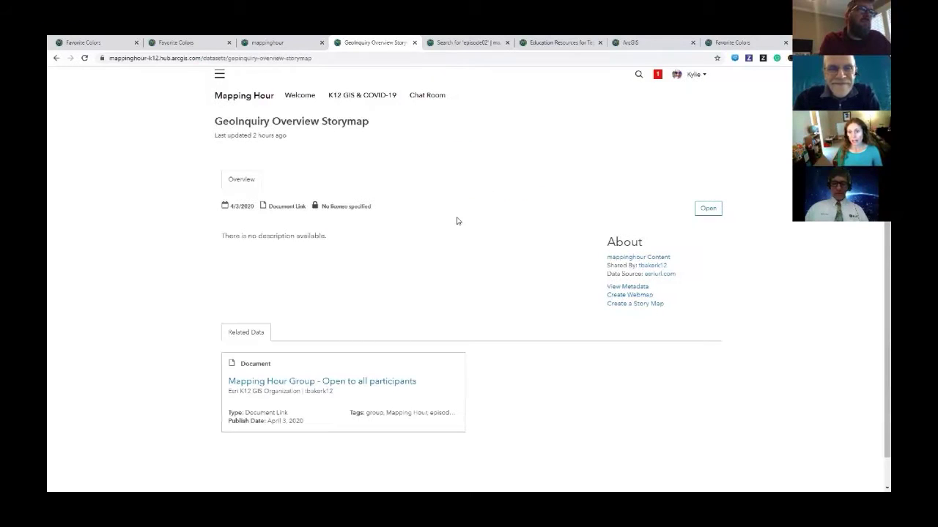
Step: Return to the "episode01" search results and check the tags available for filtering them
click(56, 57)
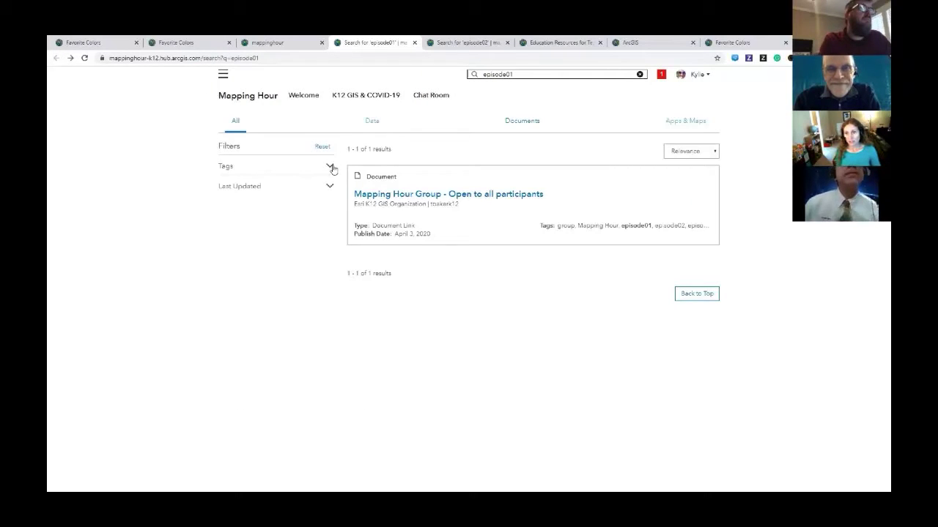
click(330, 167)
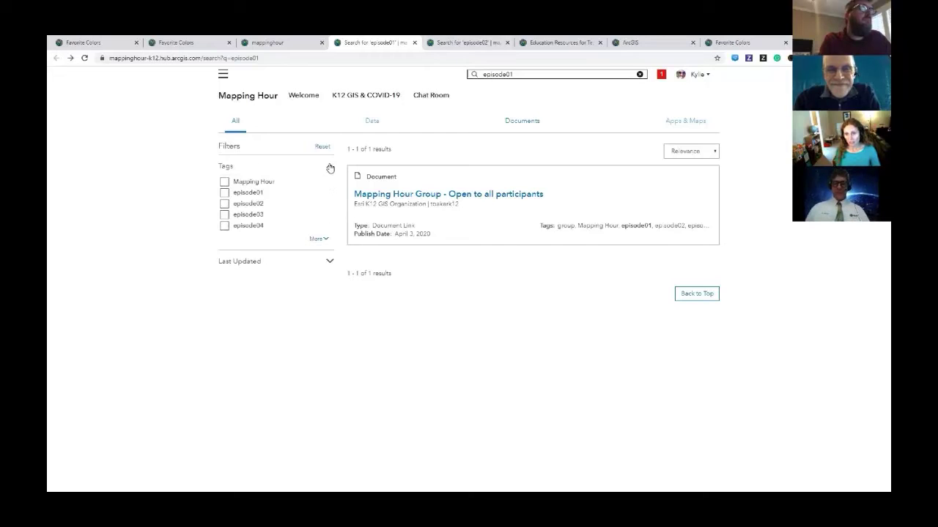
click(329, 167)
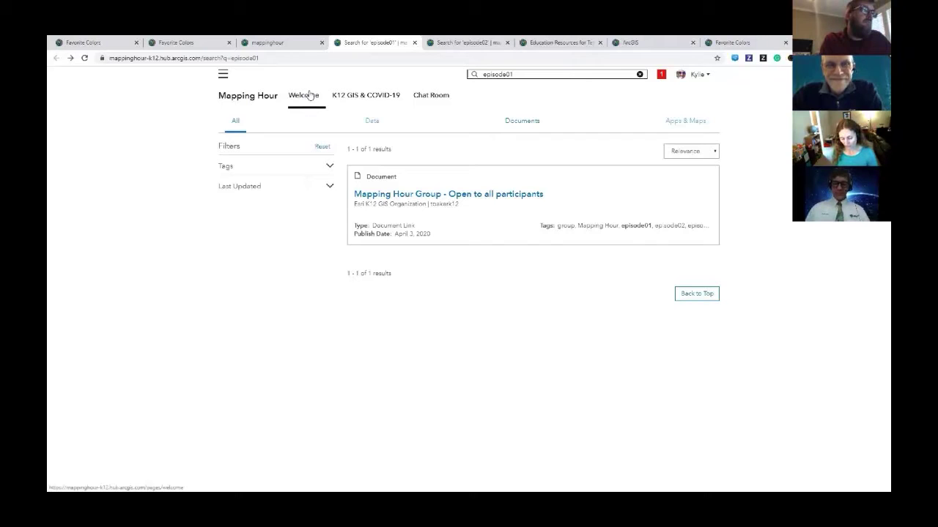
Step: Search the Education Resources for Teaching and Research organization for "giswithkids" and look through the matching items
click(548, 46)
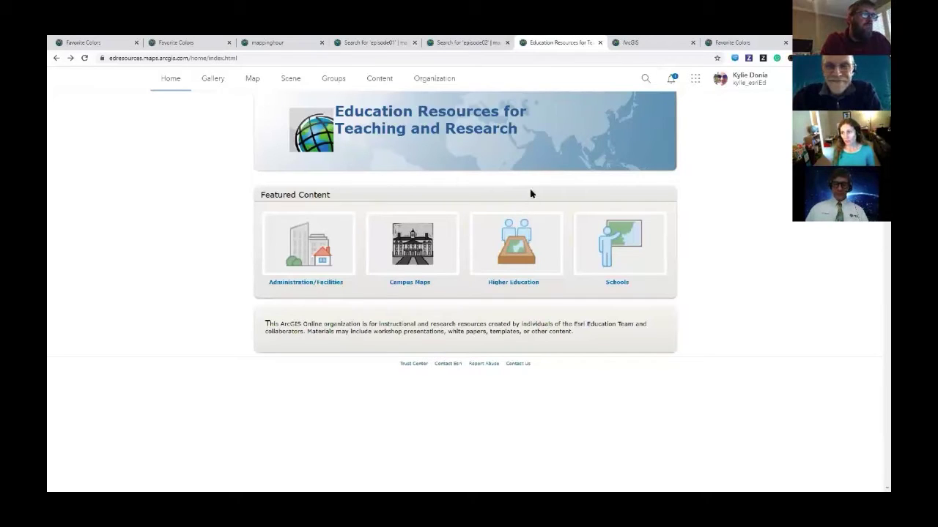
click(646, 78)
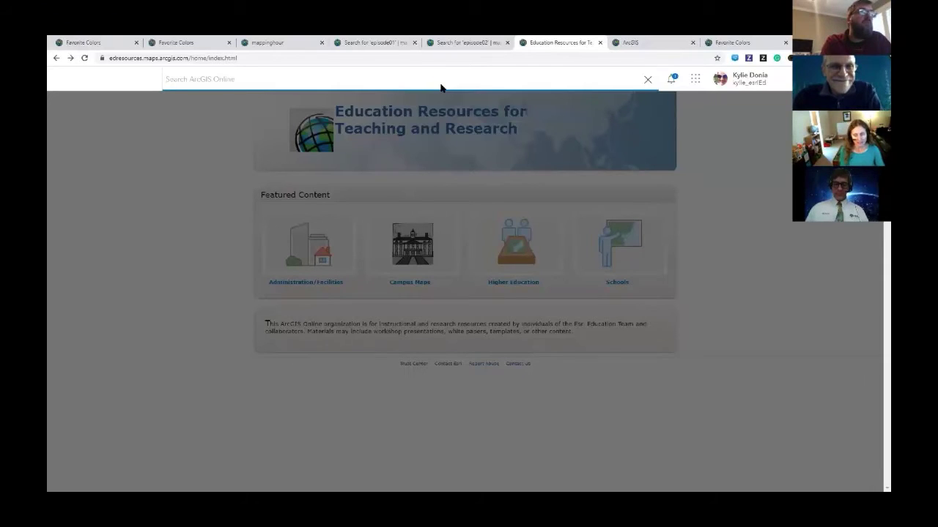
text(giswithk)
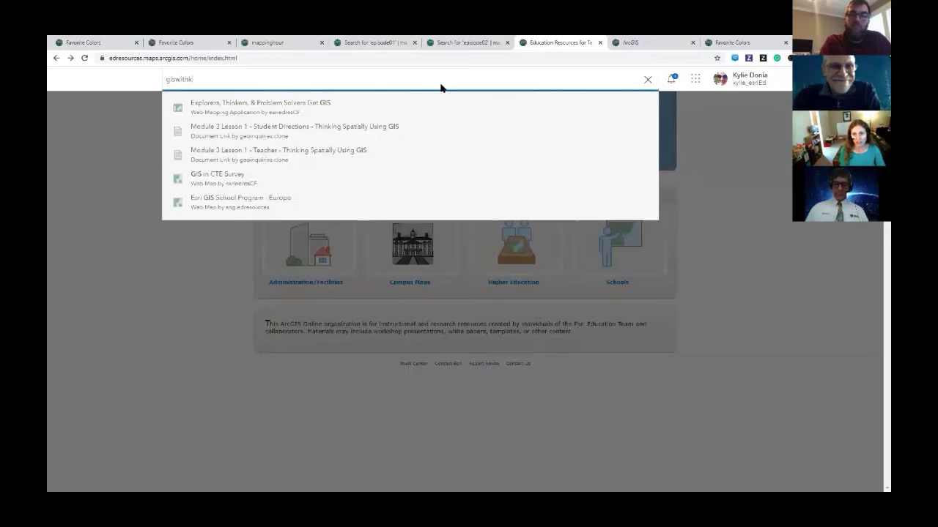
text(ids)
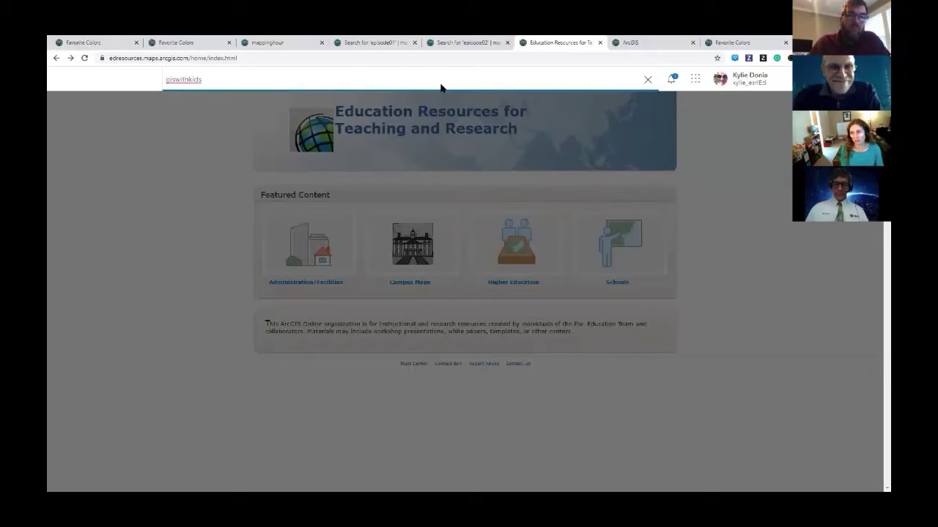
key(Return)
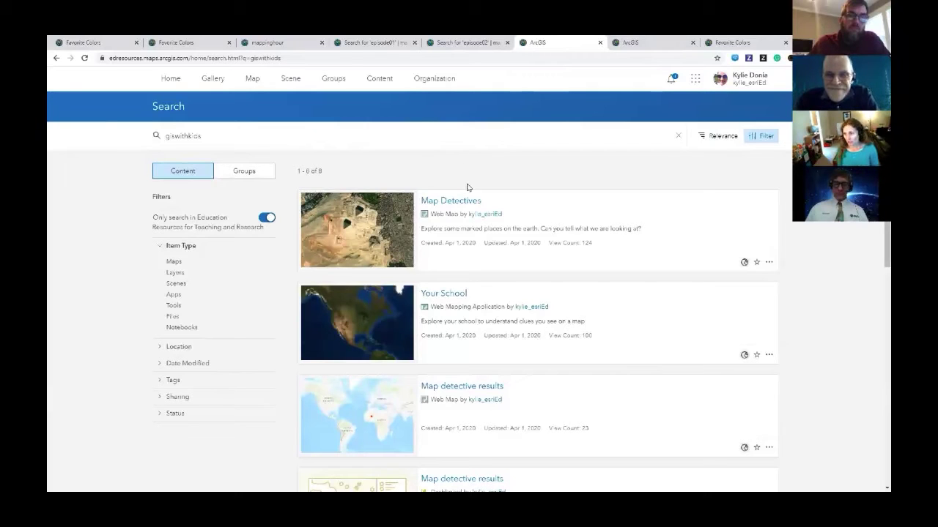
scroll(461, 192, down, 2)
scroll(468, 187, down, 5)
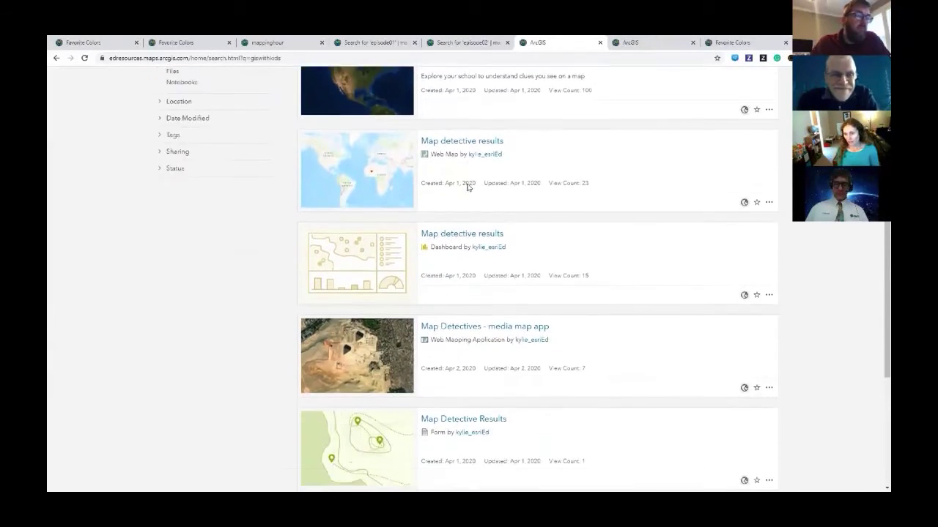
scroll(468, 187, up, 7)
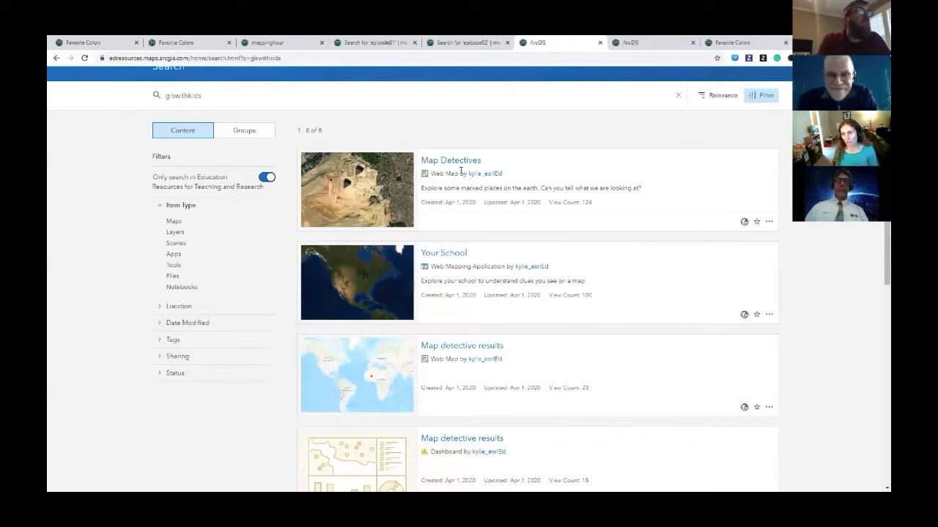
Step: Open the Map Detectives web map's item page in a separate browser tab and examine its layers, item information, folder and tags
right_click(458, 162)
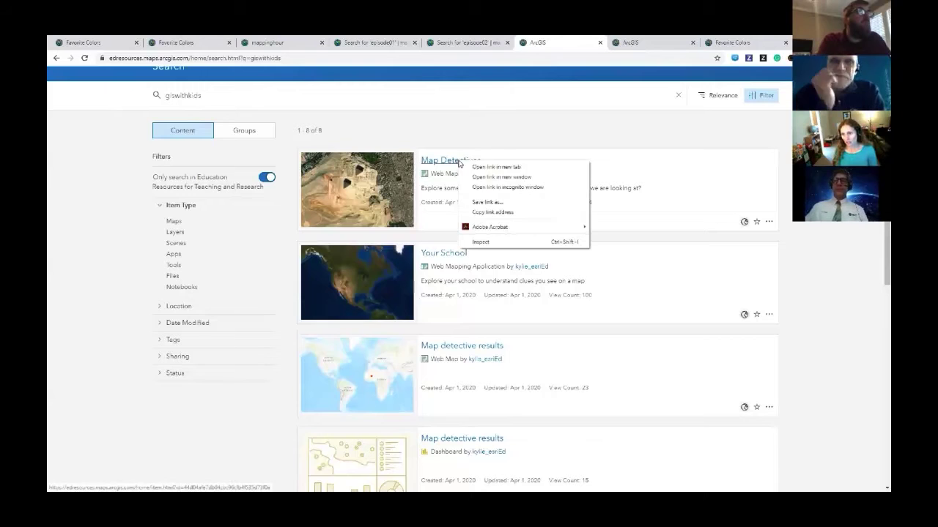
click(506, 167)
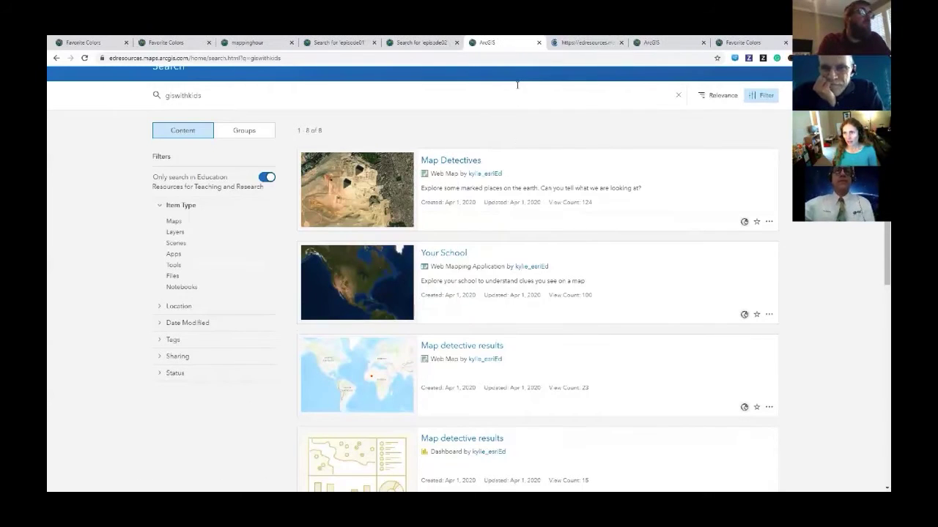
click(586, 44)
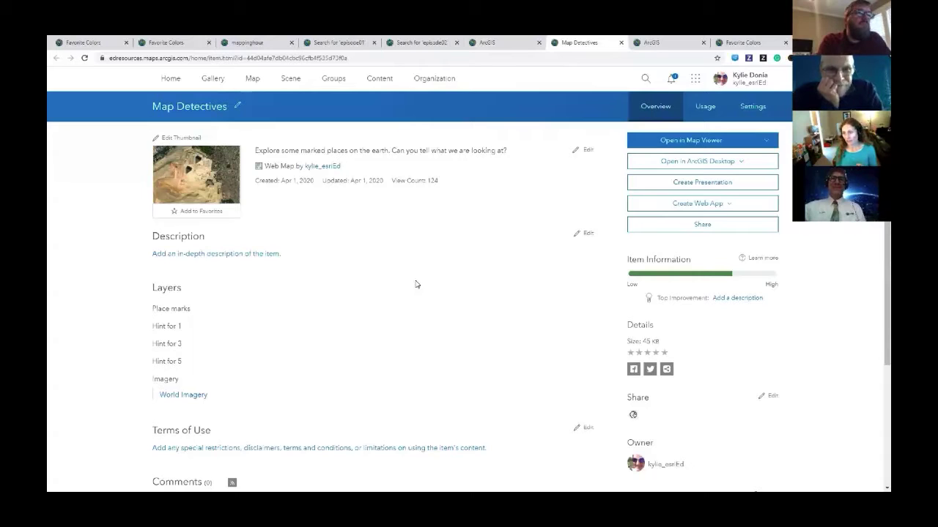
scroll(416, 284, down, 1)
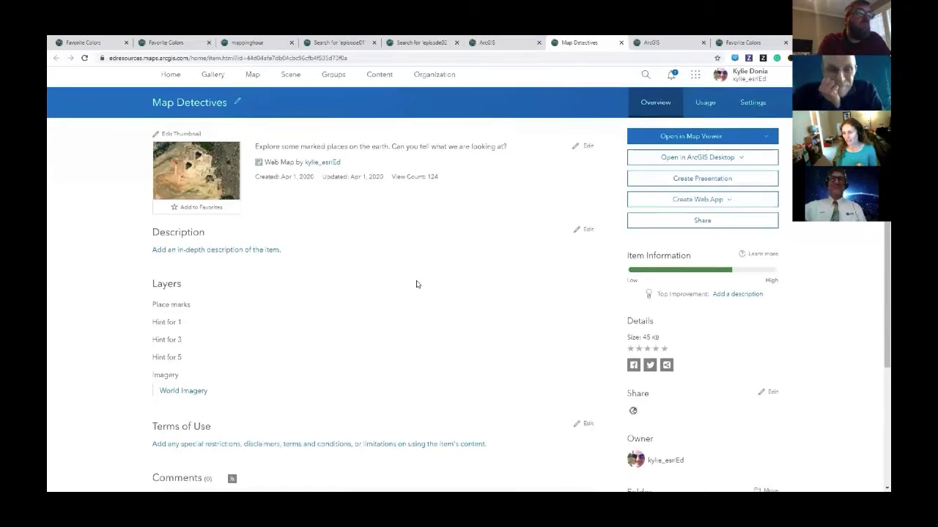
scroll(416, 284, down, 2)
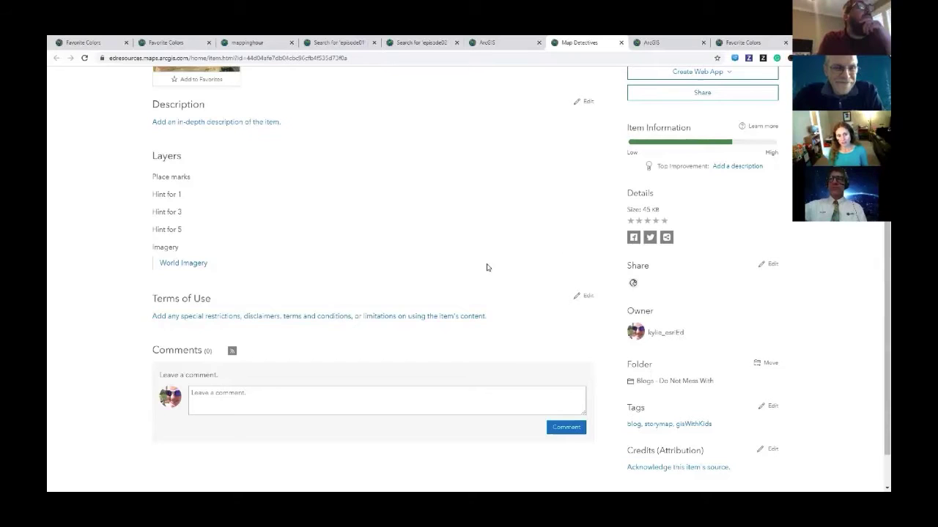
scroll(487, 268, up, 2)
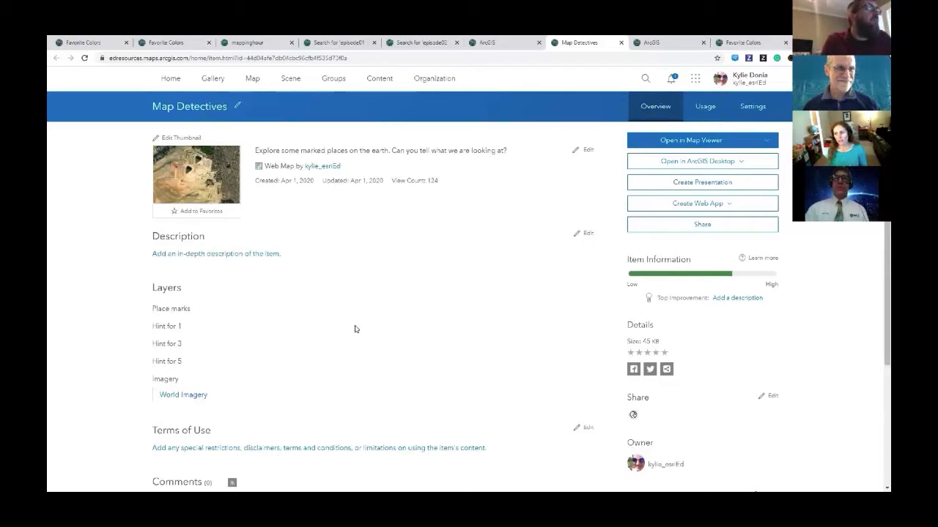
Step: Search the organization's content by owner, using the "owner:" prefix followed by the Map Detectives owner's username
click(643, 81)
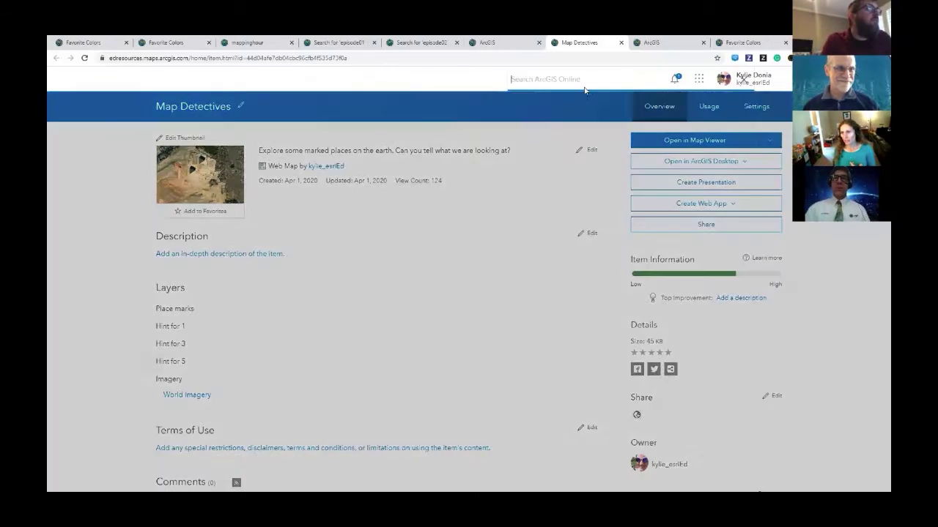
text(e)
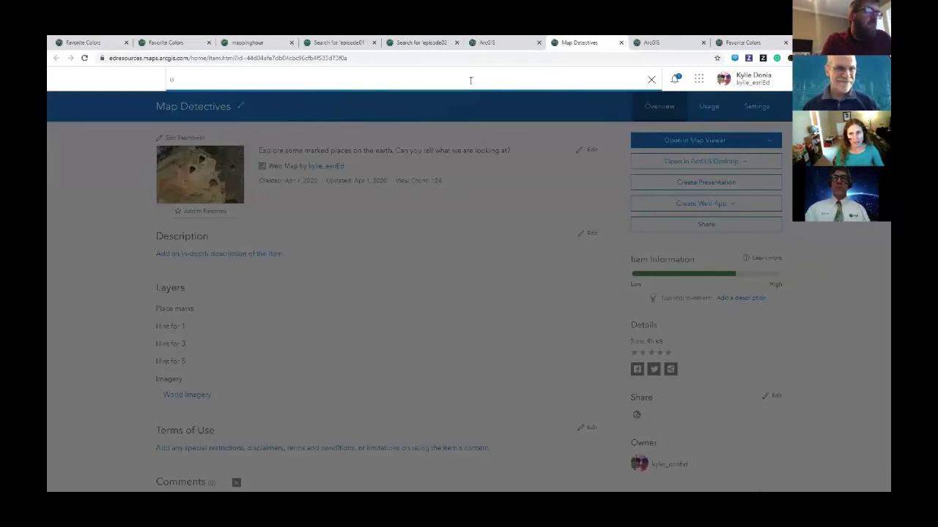
text(wner:)
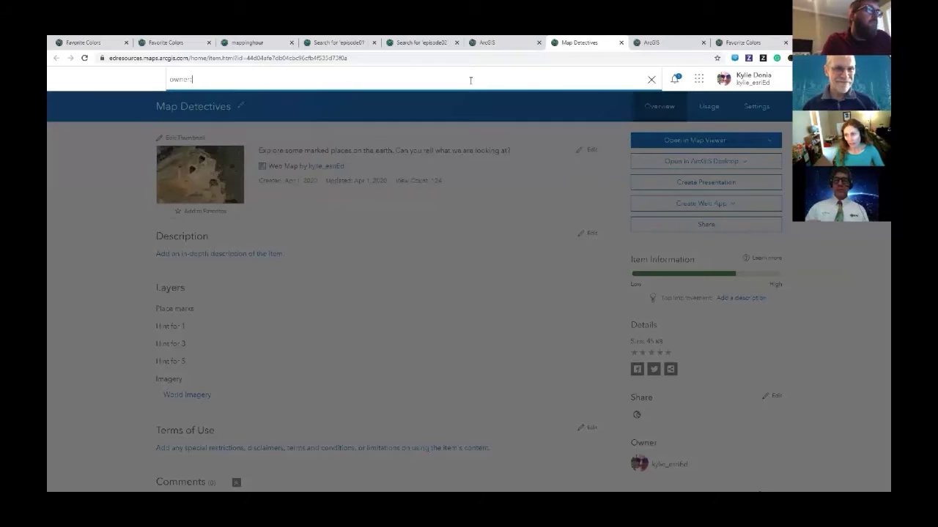
text(kylie_)
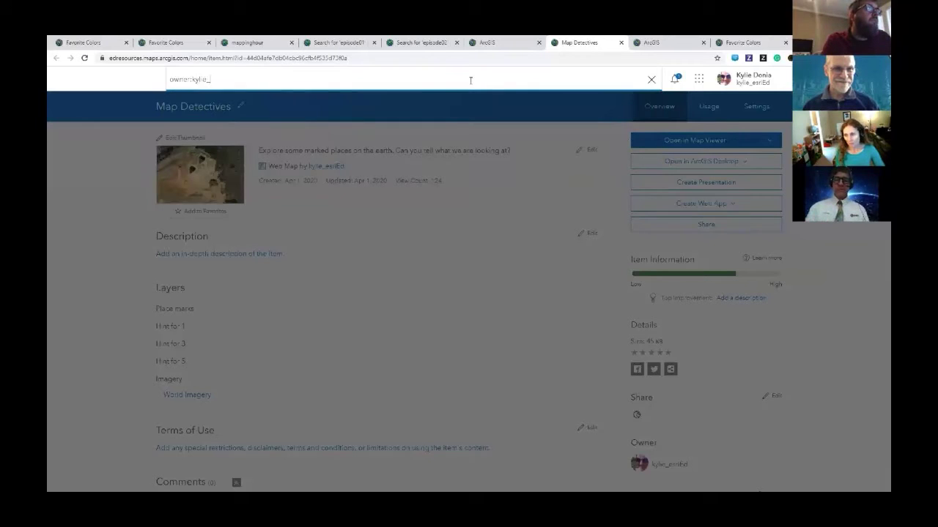
text(esried)
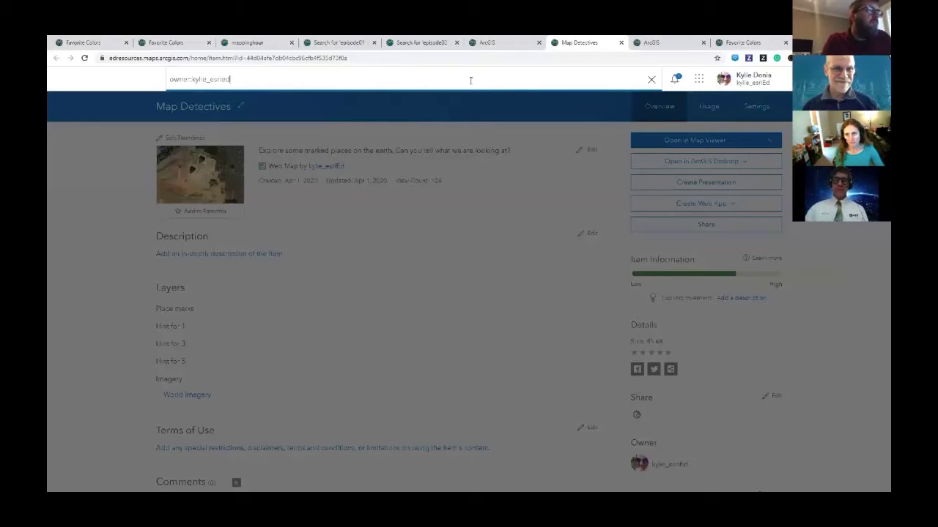
key(Return)
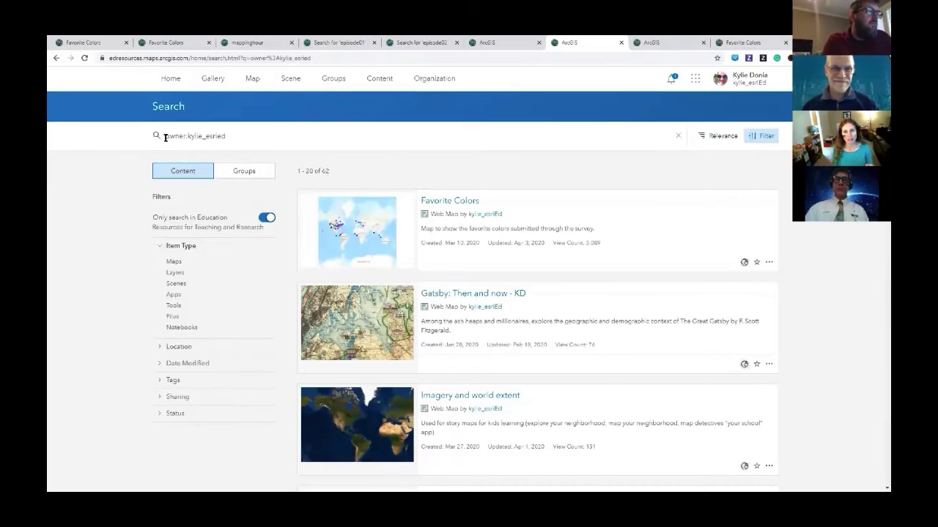
drag(166, 136, 189, 137)
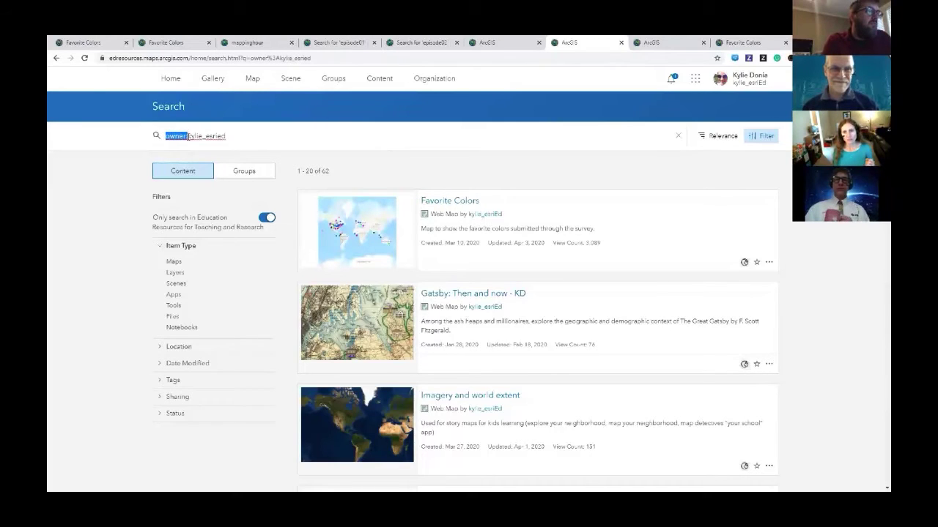
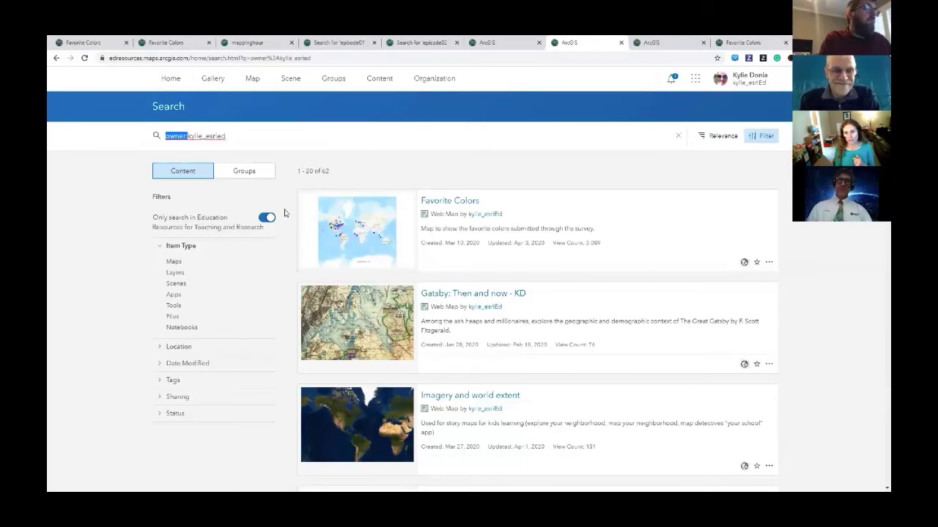
Step: Filter the owner's search results to the Layers item type, look through them, and expand the list of tags available for filtering
click(175, 273)
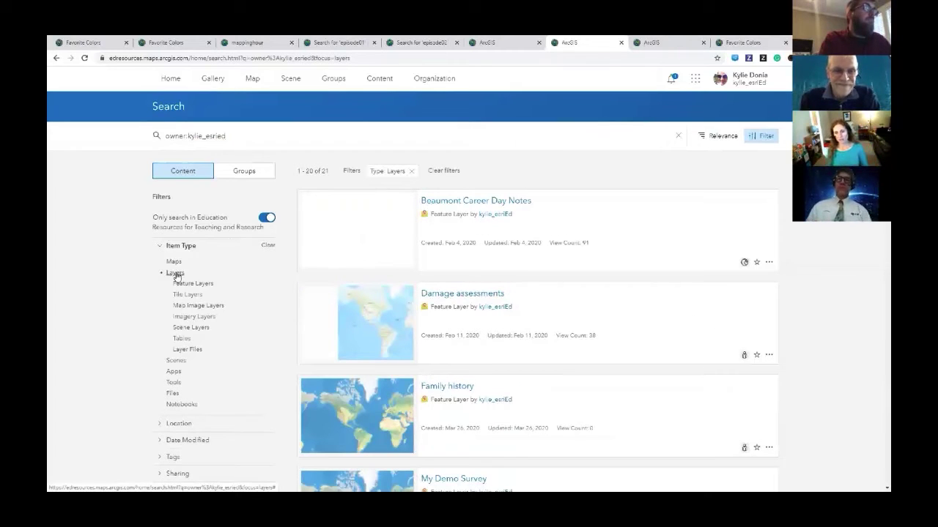
scroll(440, 356, down, 1)
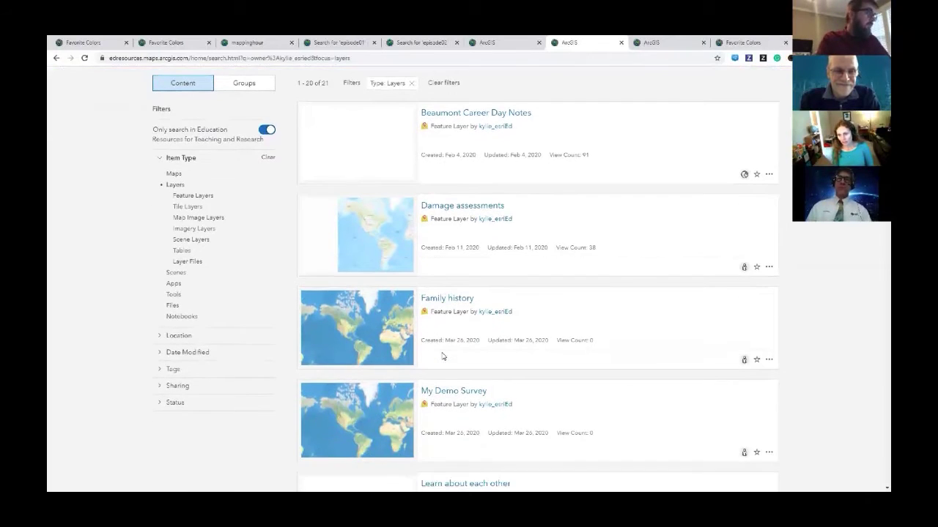
scroll(443, 356, down, 1)
scroll(442, 357, up, 1)
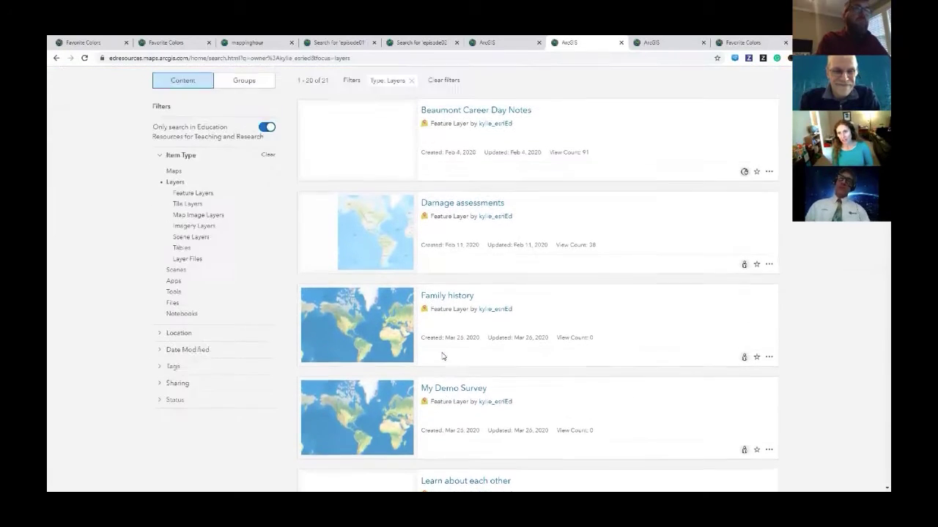
scroll(442, 356, up, 1)
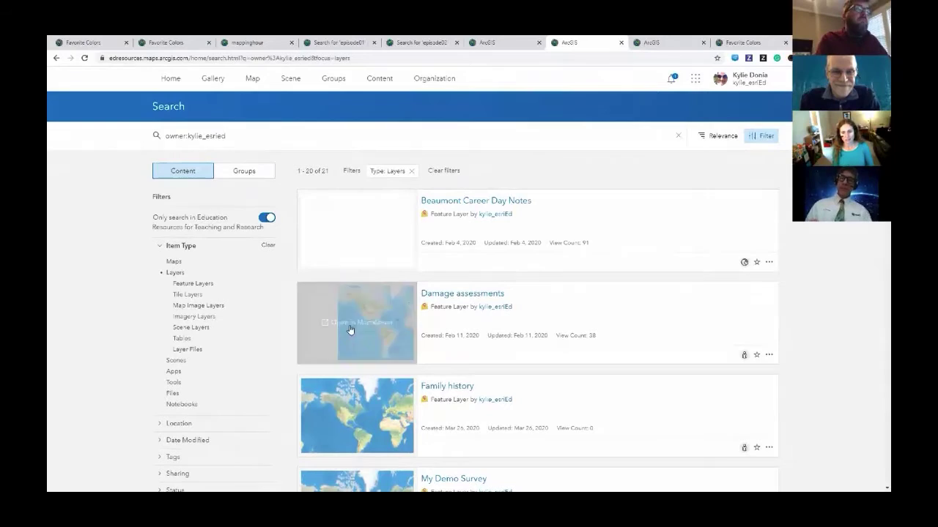
click(159, 246)
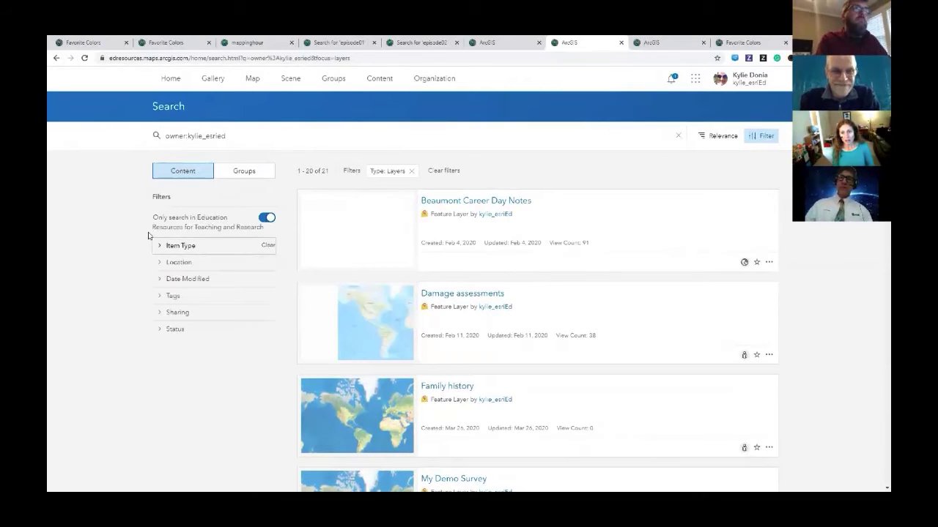
click(163, 301)
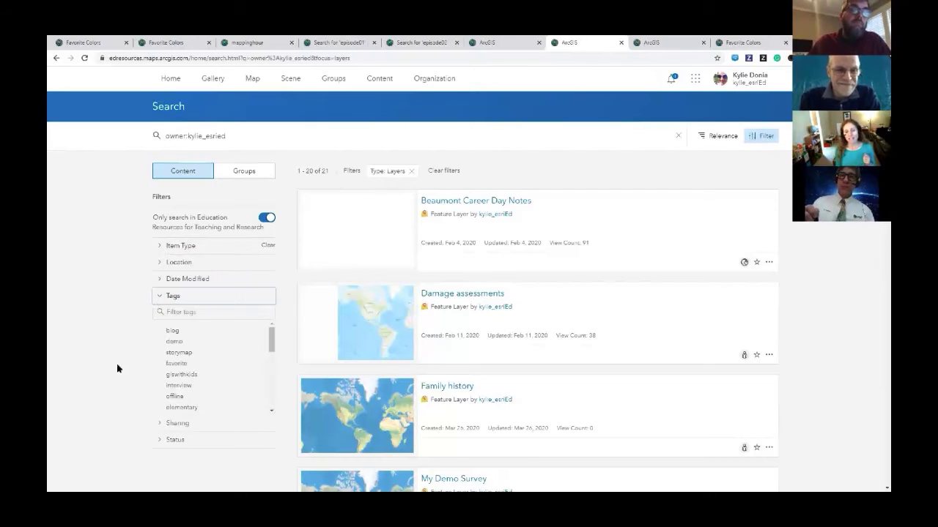
Step: Filter the owner's search results by the "blog" tag and remove the Layers item type filter
click(172, 332)
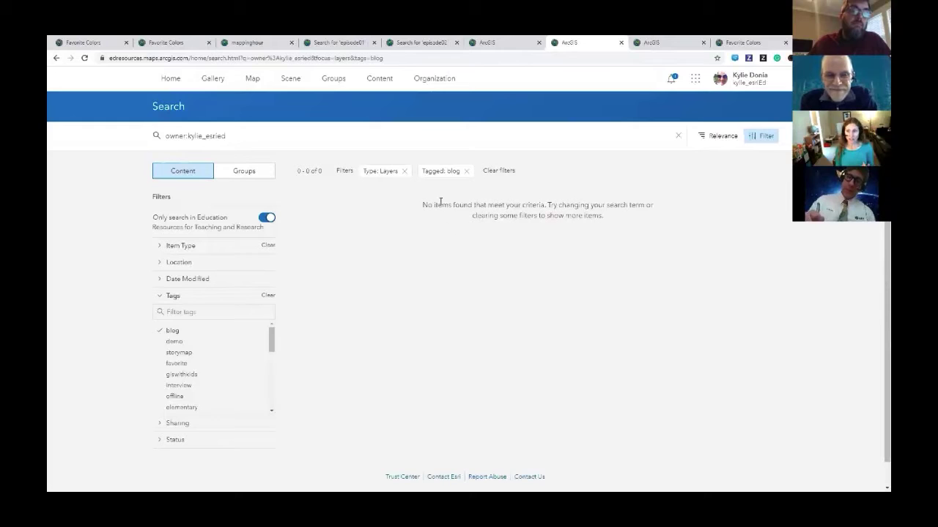
click(405, 172)
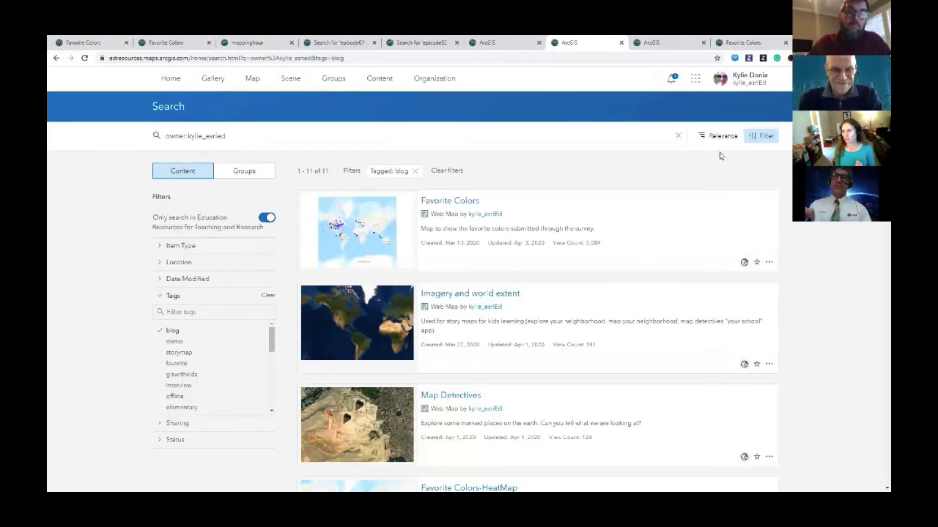
Step: In the Favorite Colors web map, search My Content for layers to add, using the term "population density"
click(700, 44)
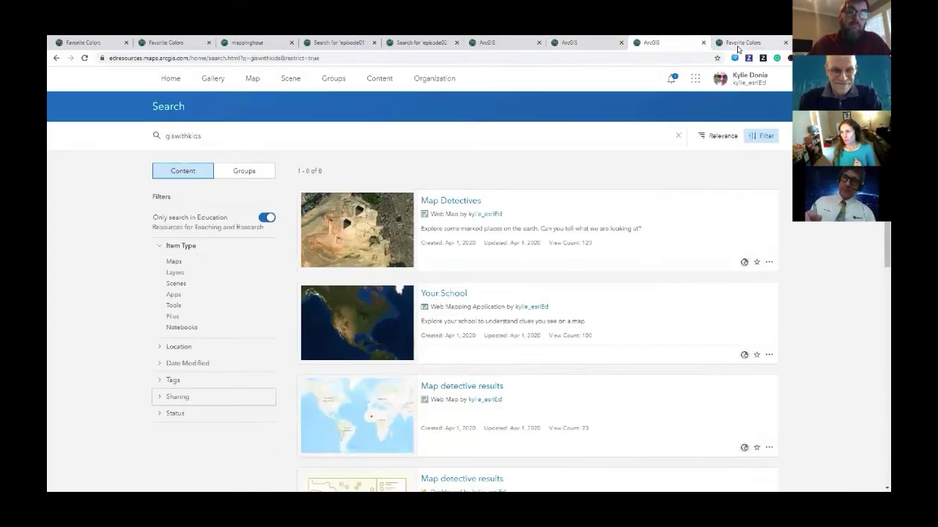
click(738, 45)
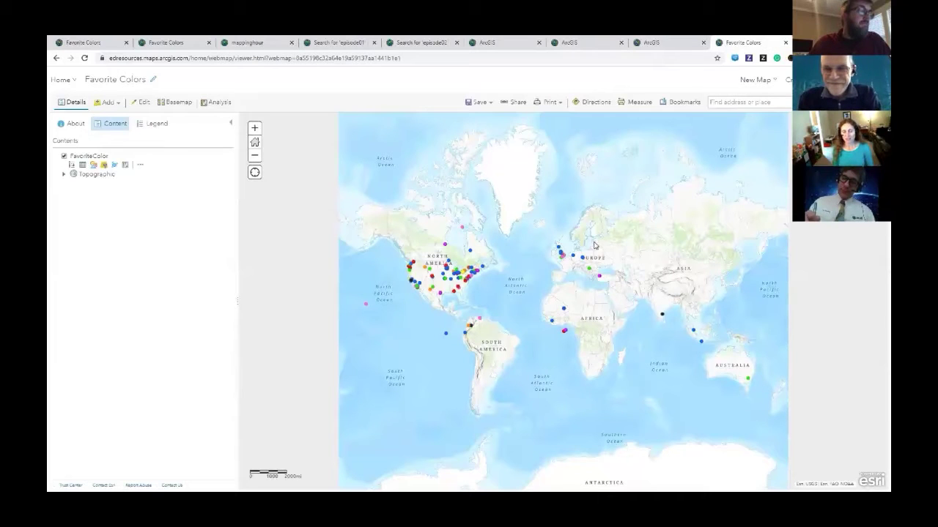
click(108, 102)
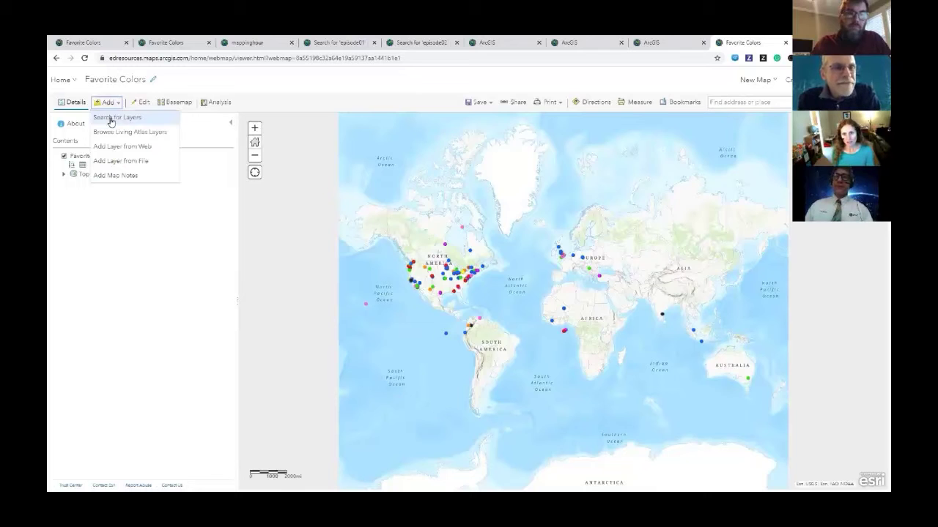
click(110, 118)
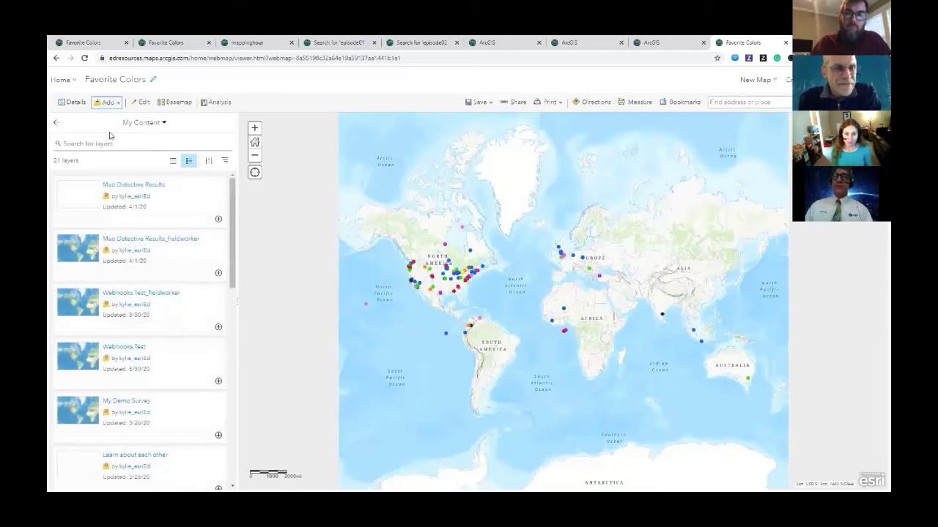
click(107, 144)
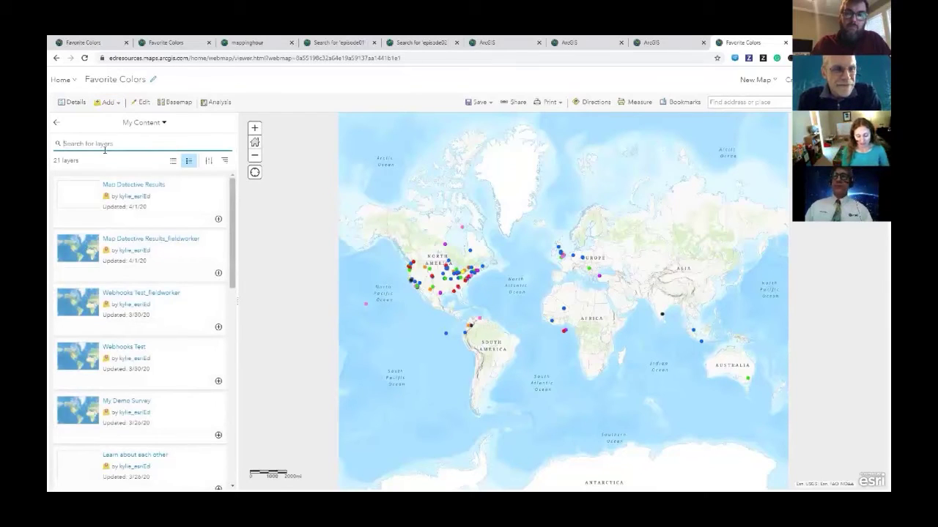
text(pop)
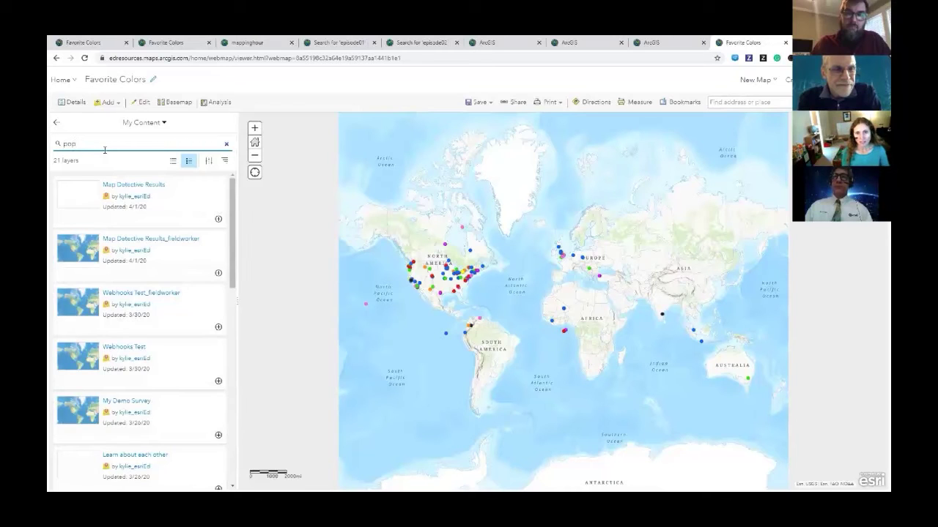
text(ulation)
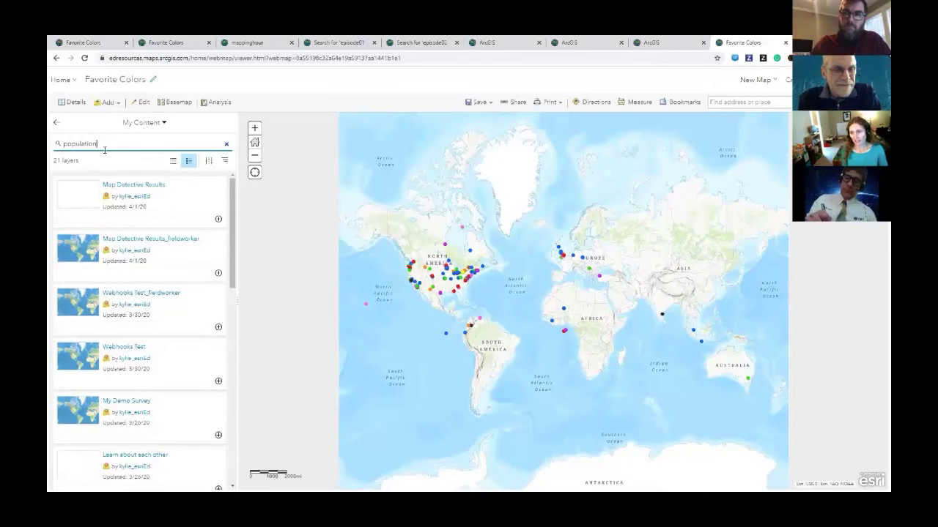
scroll(438, 285, up, 3)
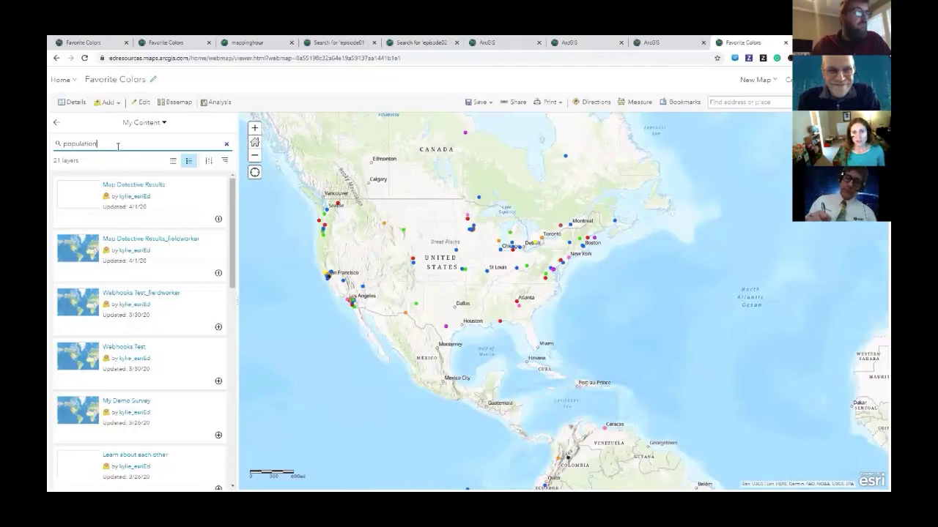
text(density)
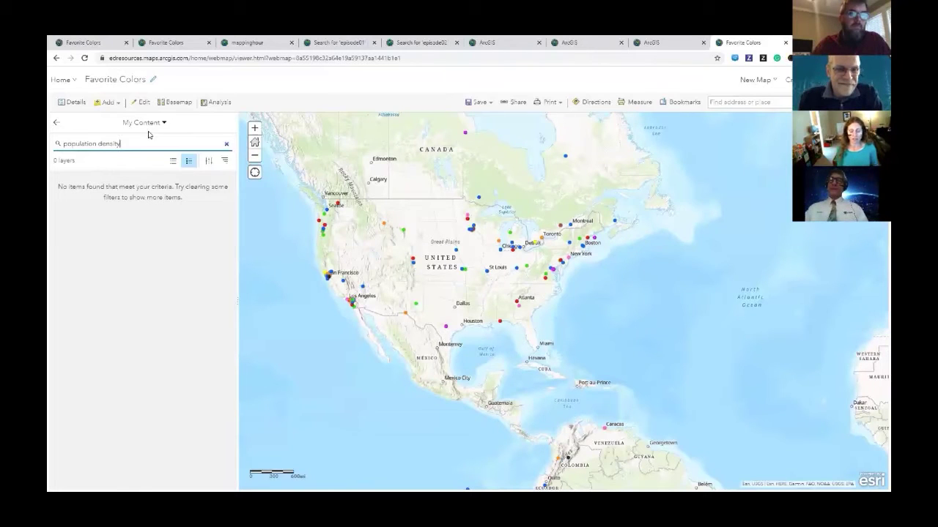
Step: Switch the layer search to ArcGIS Online and narrow it to "population density owner:esri"
click(148, 125)
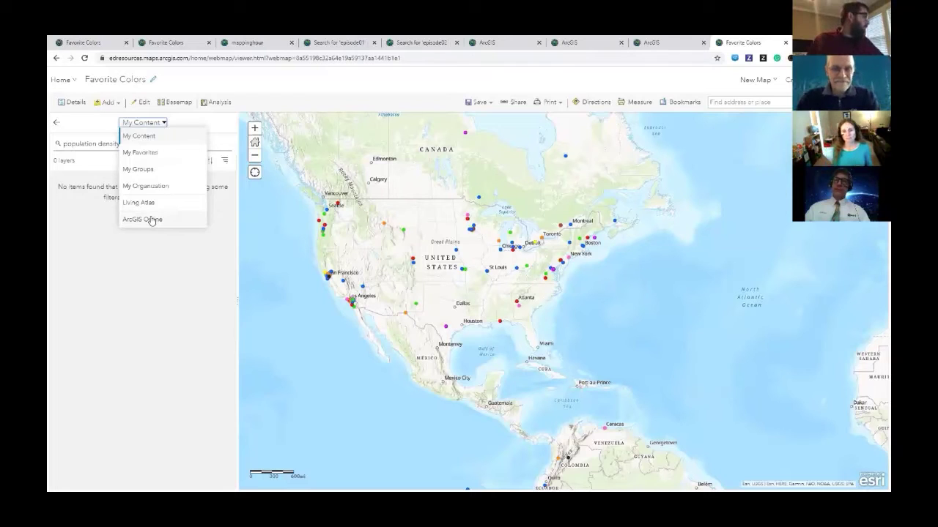
click(150, 220)
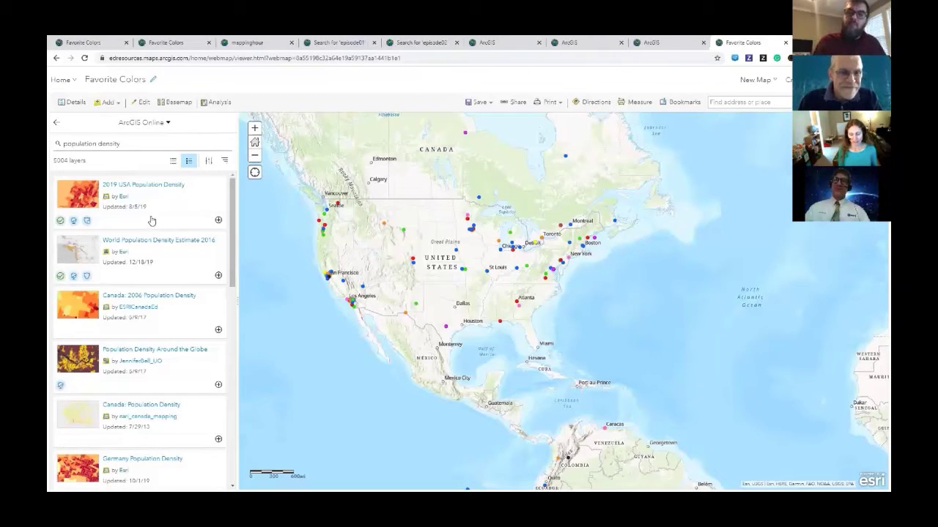
click(131, 143)
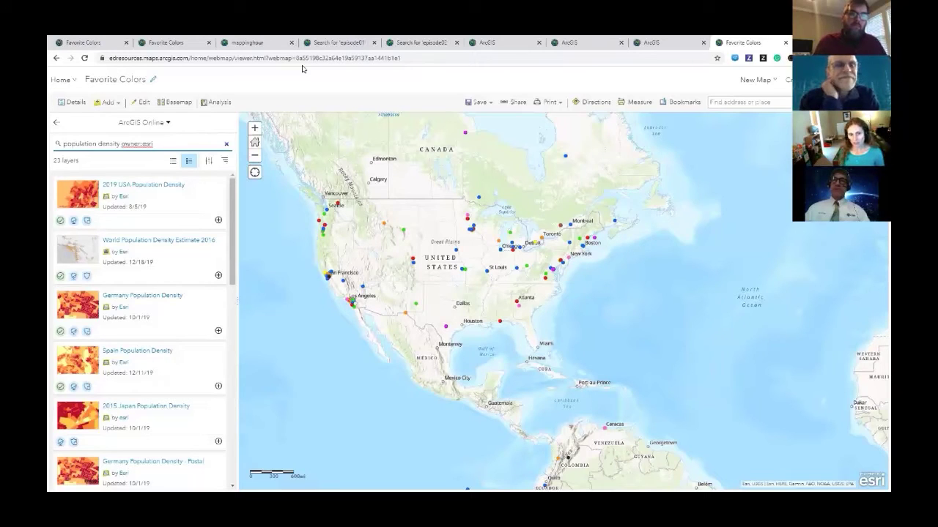
Step: Open the Map Detectives item page from the "giswithkids" results in a separate browser tab and highlight "edresources" in its web address
click(667, 44)
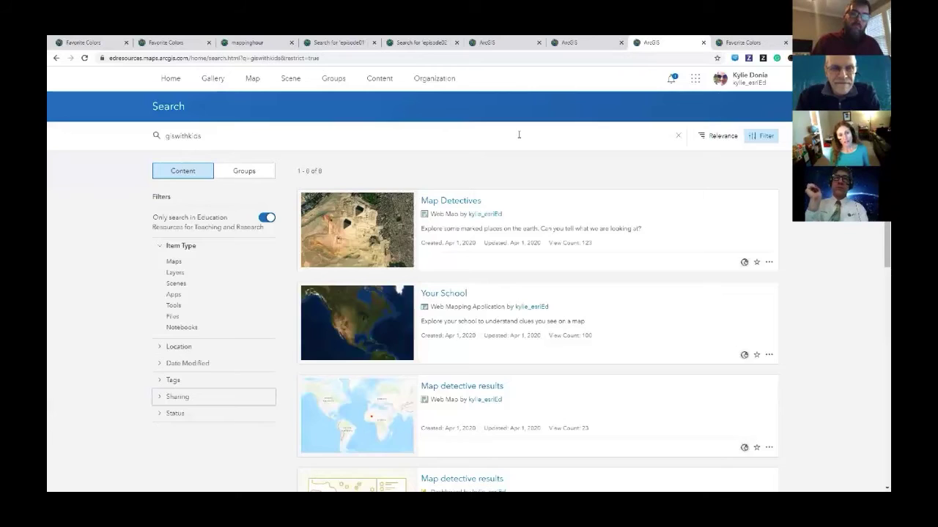
right_click(460, 204)
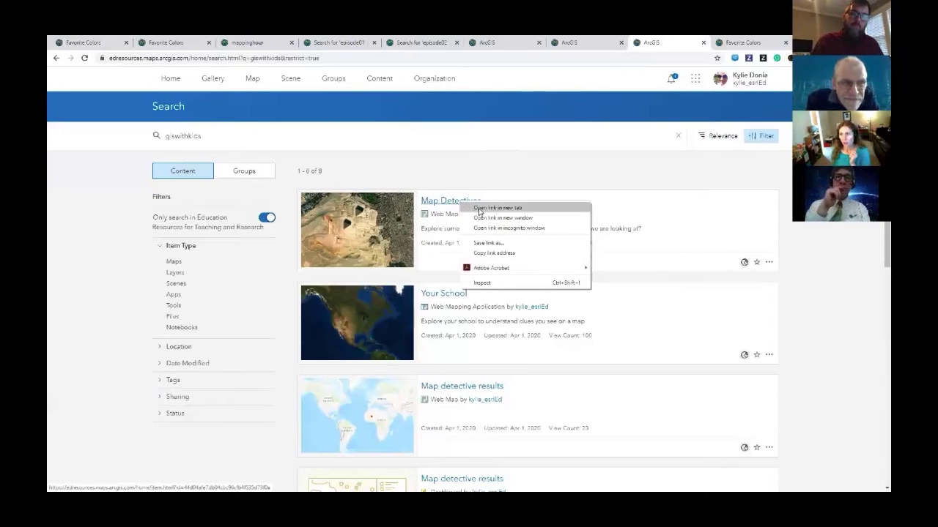
click(480, 209)
click(668, 46)
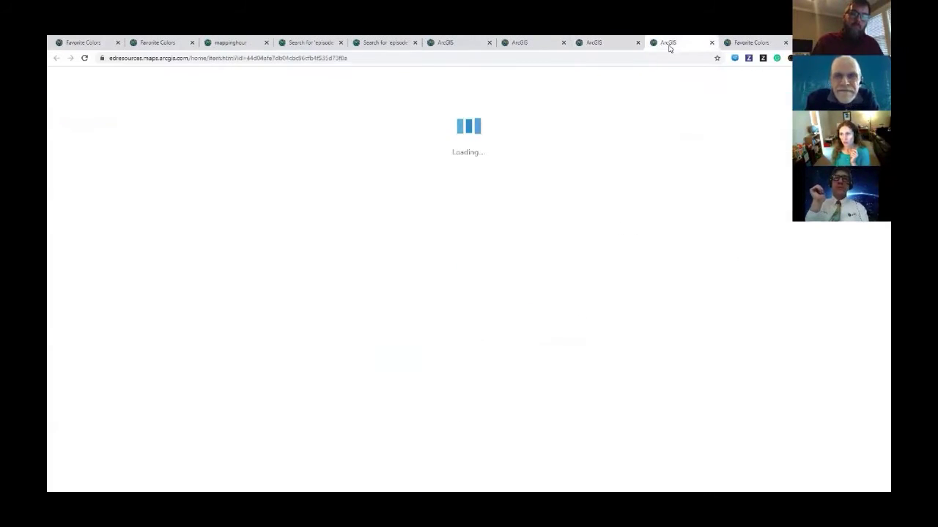
click(353, 58)
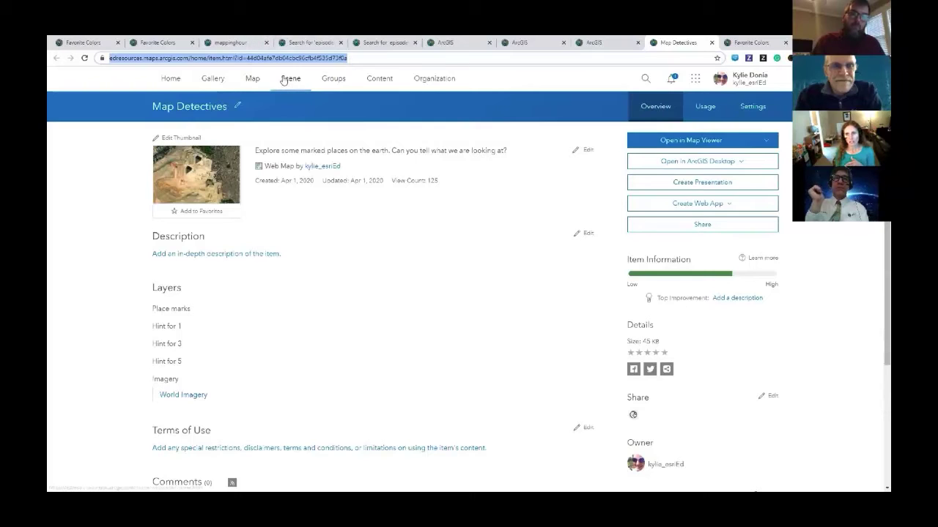
click(135, 59)
drag(128, 59, 162, 58)
click(170, 59)
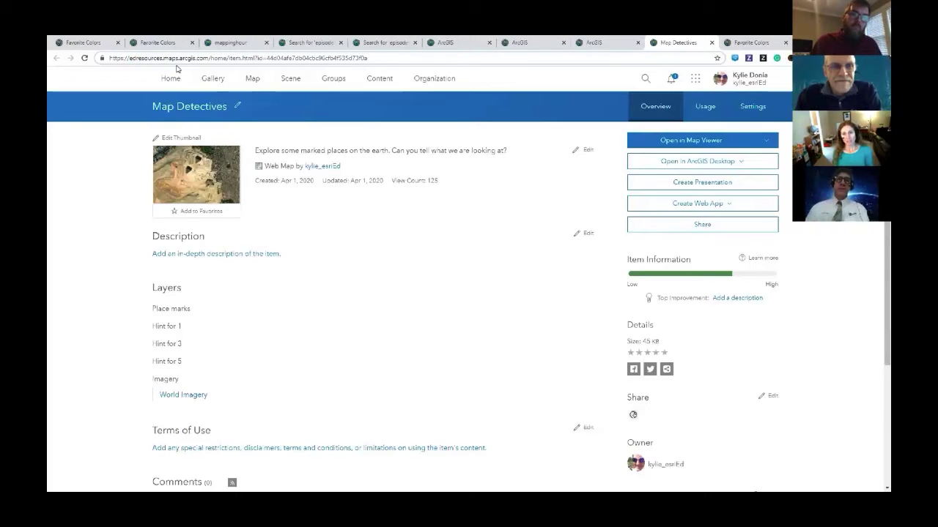
drag(130, 58, 161, 58)
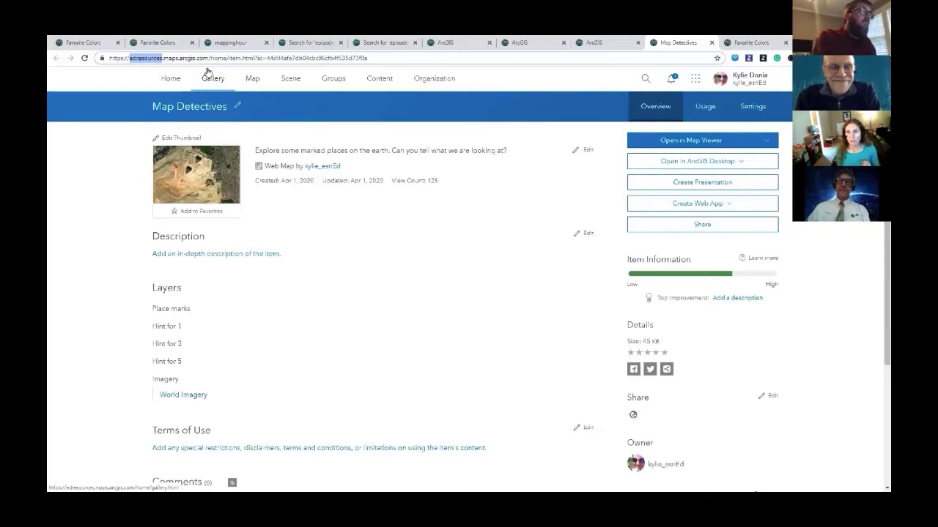
Step: Go to the Mapping Hour site's "episode01" search page and highlight the "mappinghour" and "k12" parts of its web address
click(219, 44)
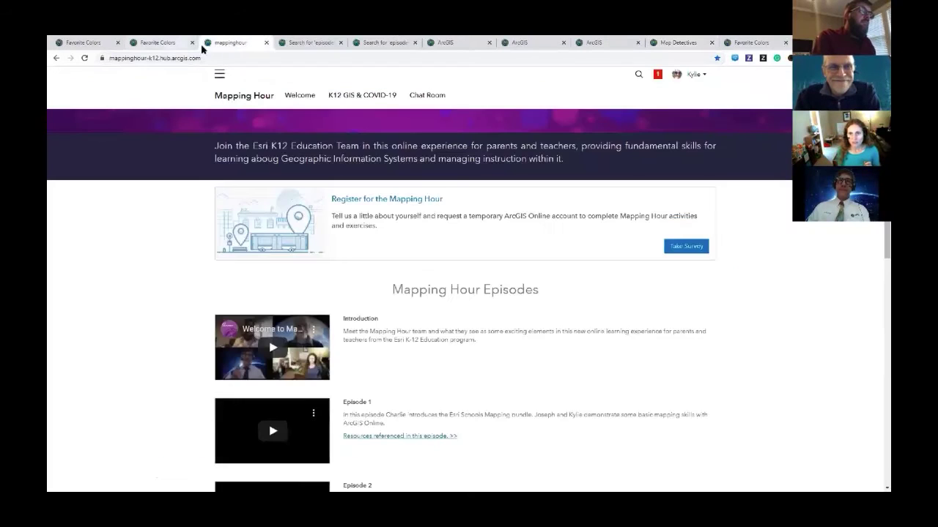
click(303, 44)
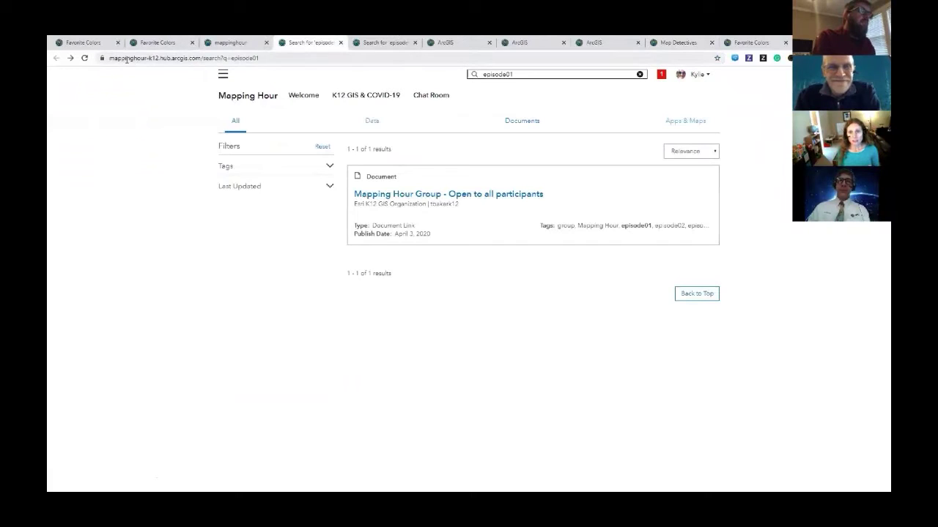
drag(109, 58, 173, 58)
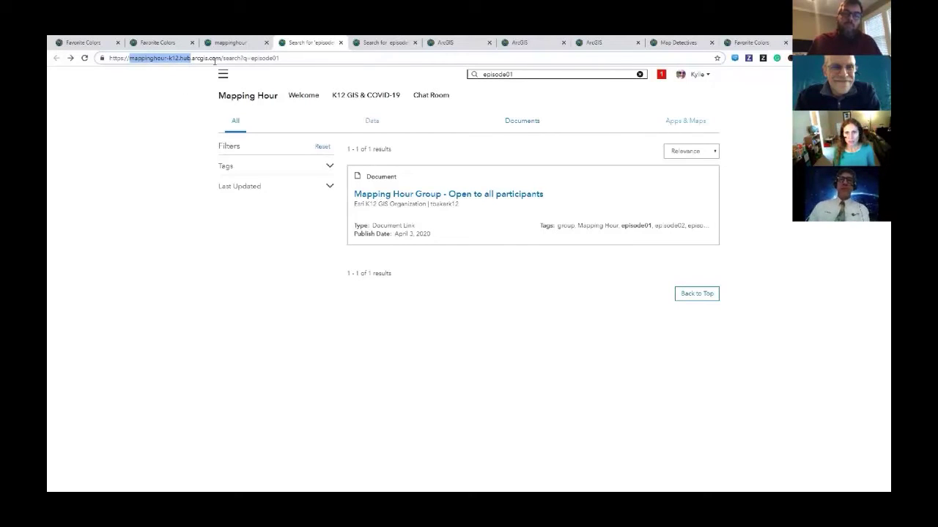
click(168, 58)
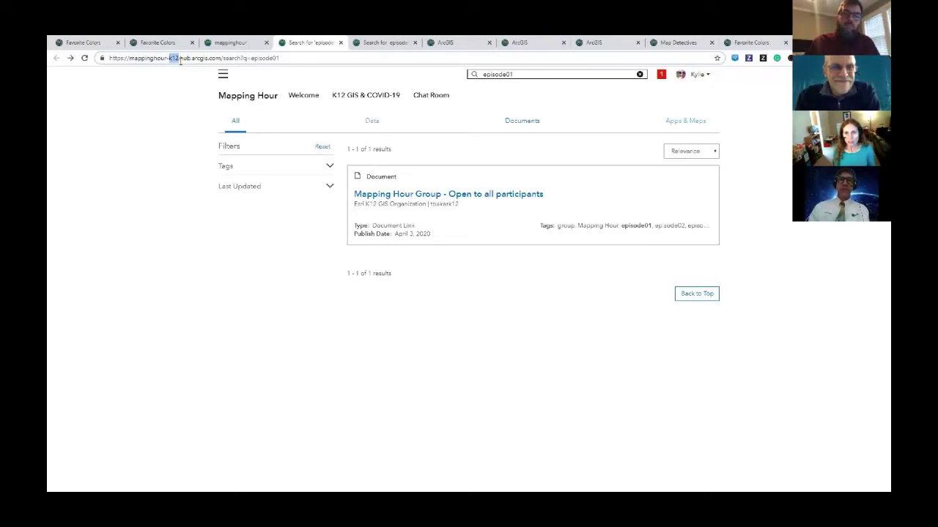
drag(180, 61, 138, 61)
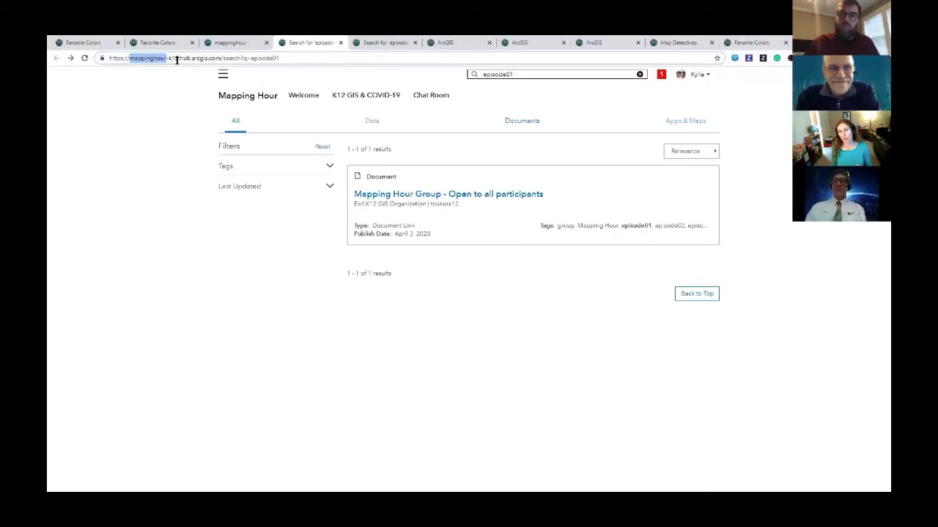
drag(170, 58, 130, 58)
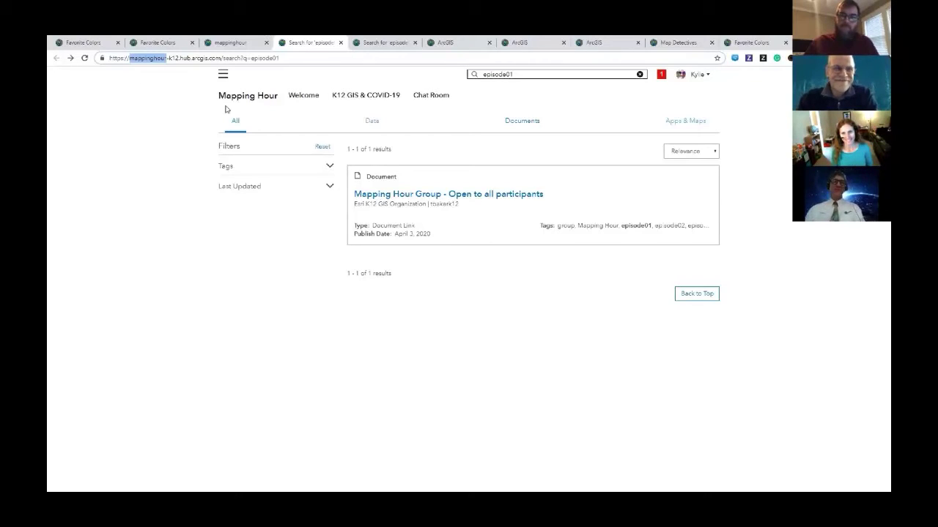
click(299, 490)
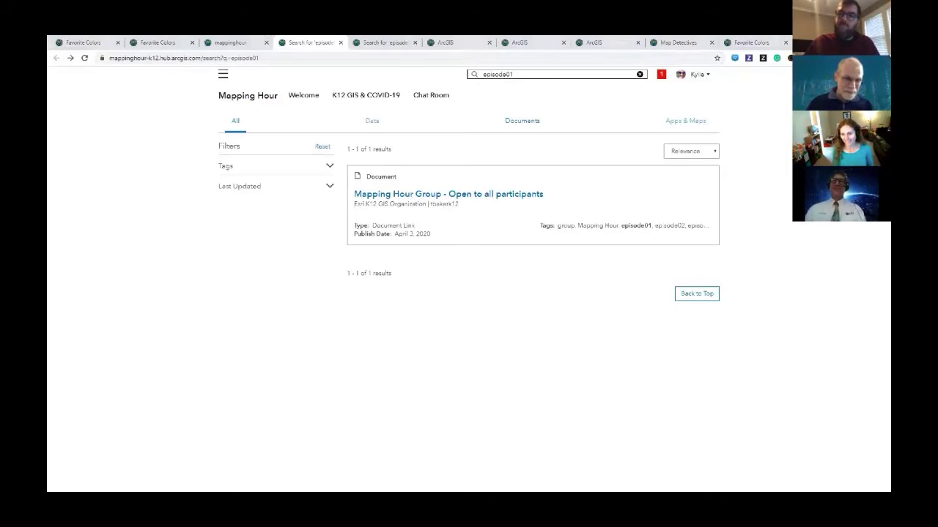